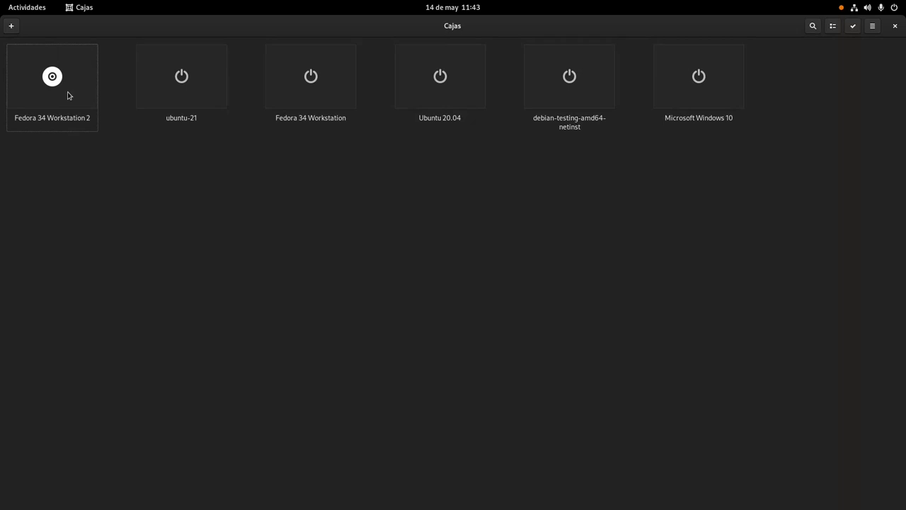
Start the Fedora 34 Workstation 2 machine and check its firmware Secure Boot Configuration.
{"action": "left_click", "coordinate": [69, 96]}
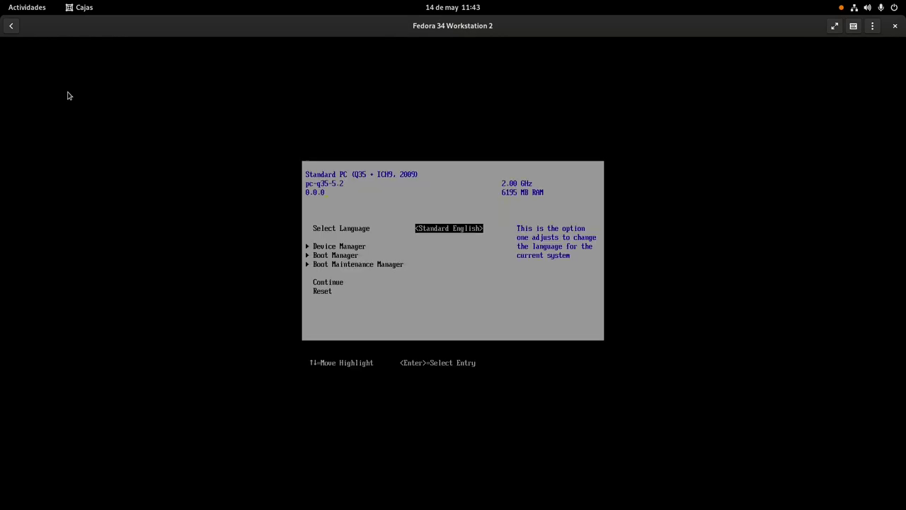
{"action": "key", "text": "Return"}
{"action": "key", "text": "Down"}
{"action": "key", "text": "Down"}
{"action": "key", "text": "Return"}
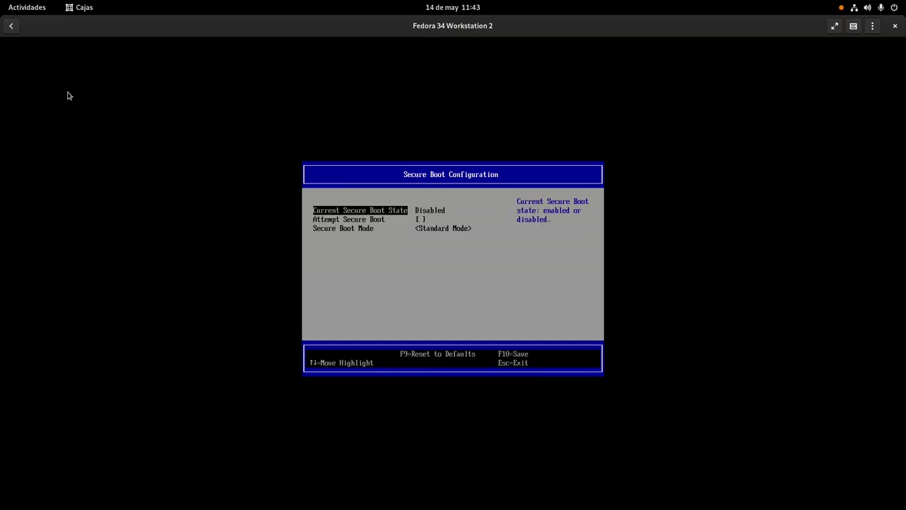
Leave the Secure Boot settings and continue out of firmware setup to the Fedora boot menu.
{"action": "key", "text": "Escape"}
{"action": "key", "text": "Escape"}
{"action": "key", "text": "Down"}
{"action": "key", "text": "Down"}
{"action": "key", "text": "Down"}
{"action": "key", "text": "Return"}
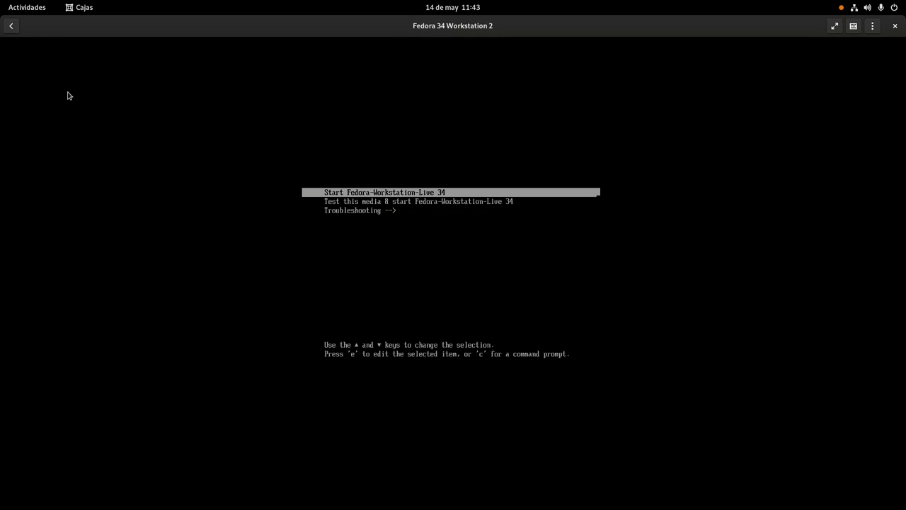
Boot 'Start Fedora-Workstation-Live 34' from the GRUB menu into the live desktop.
{"action": "key", "text": "Return"}
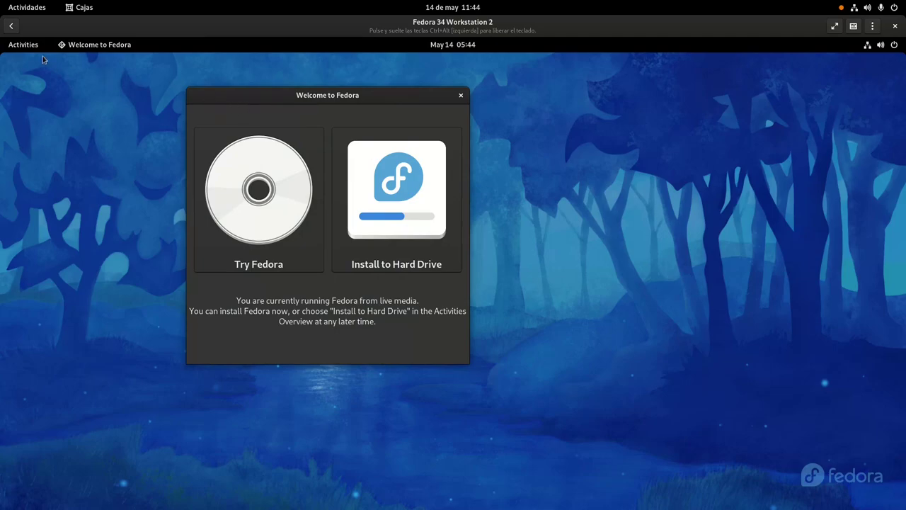
Go back to the Welcome to Fedora window and choose Install to Hard Drive.
{"action": "left_click", "coordinate": [16, 46]}
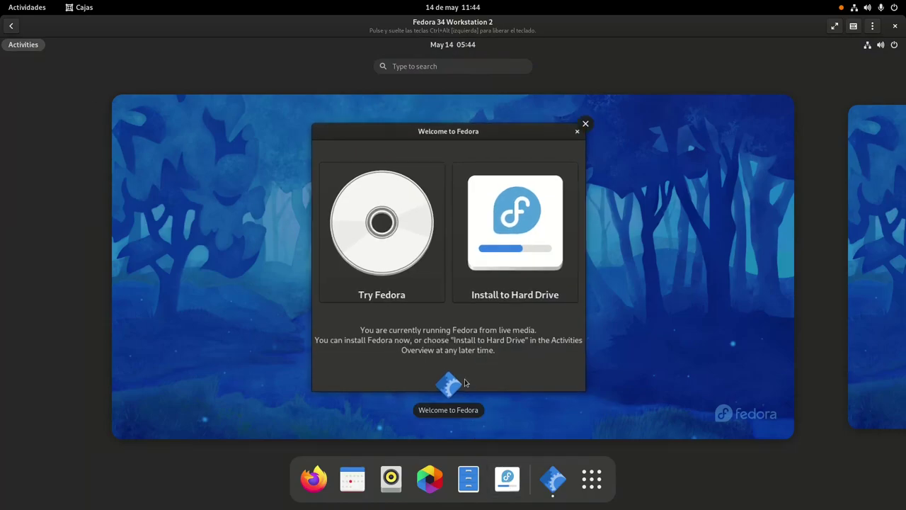
{"action": "left_click", "coordinate": [464, 378]}
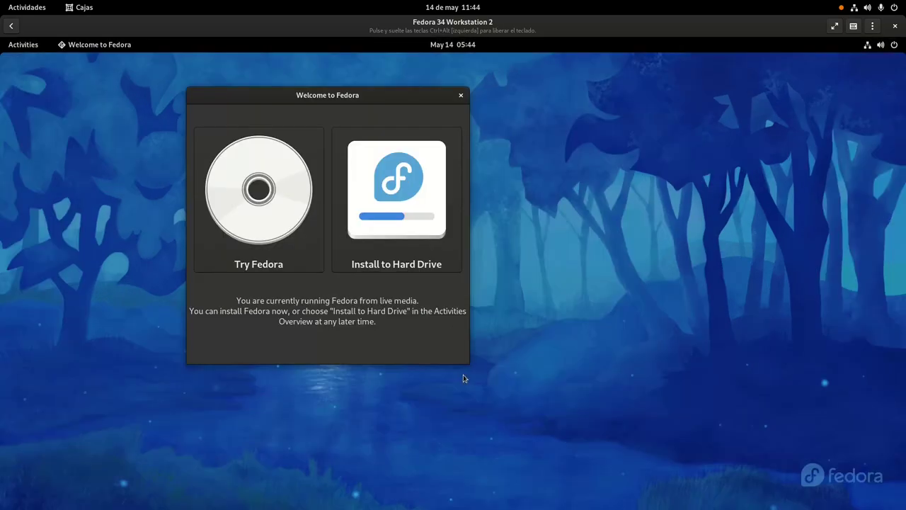
{"action": "left_click", "coordinate": [259, 207]}
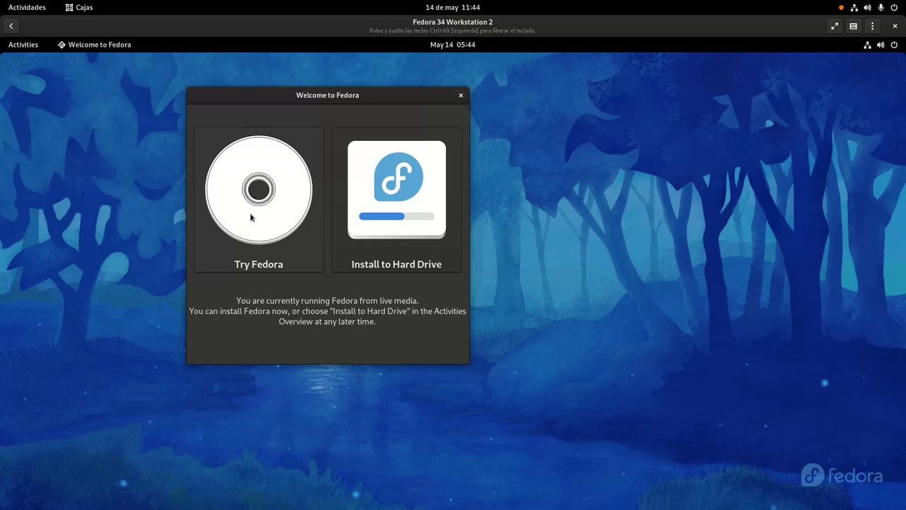
{"action": "left_click", "coordinate": [390, 209]}
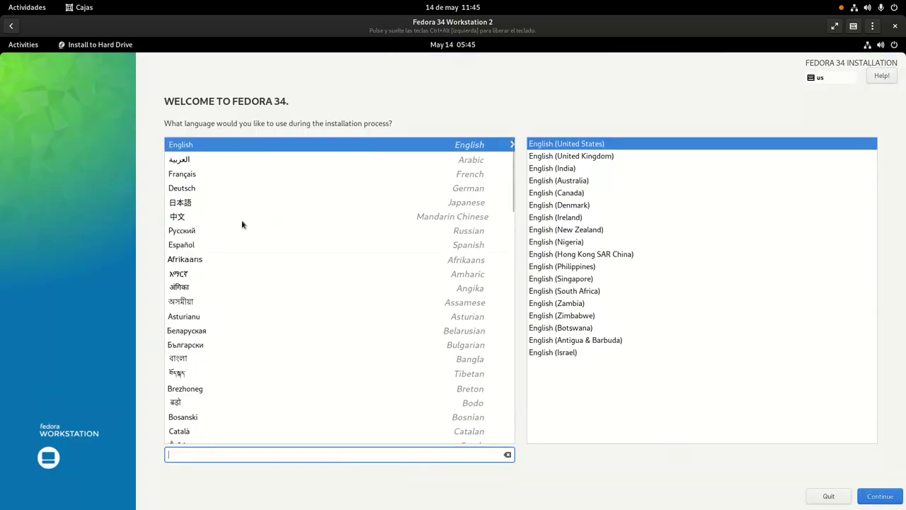
Choose Español (España) as the installer language and review the Español; Castellano keyboard layout.
{"action": "left_click", "coordinate": [195, 247]}
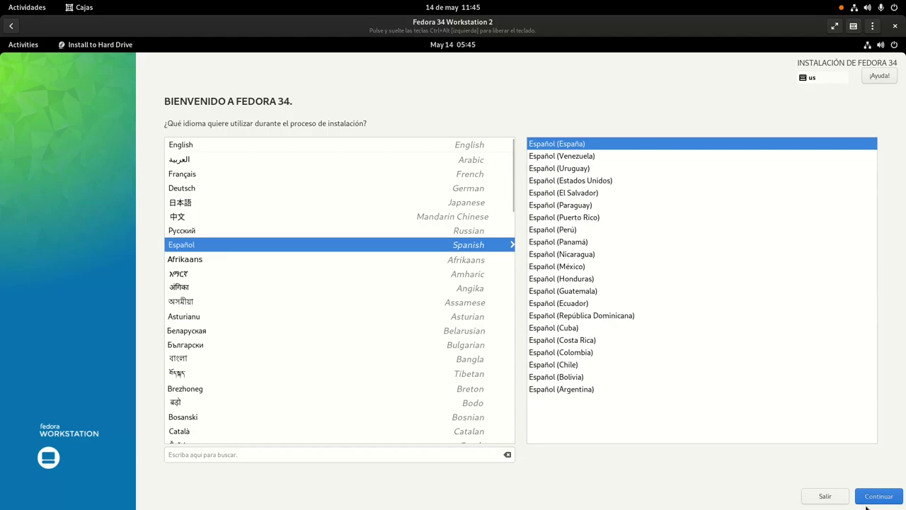
{"action": "left_click", "coordinate": [877, 499]}
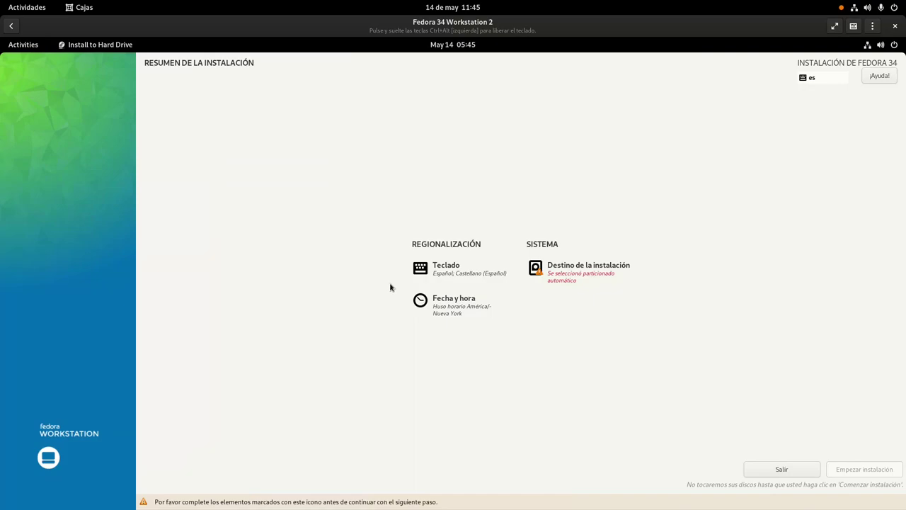
{"action": "left_click", "coordinate": [460, 271]}
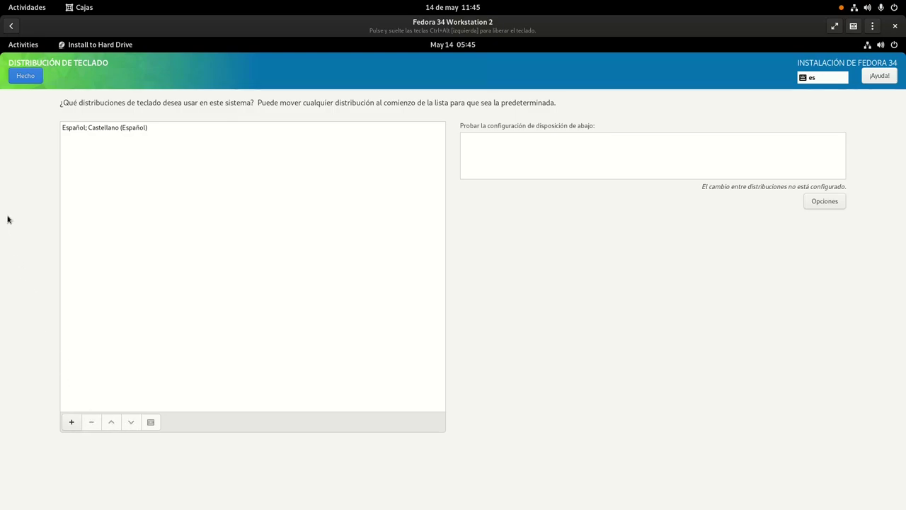
{"action": "left_click", "coordinate": [25, 76]}
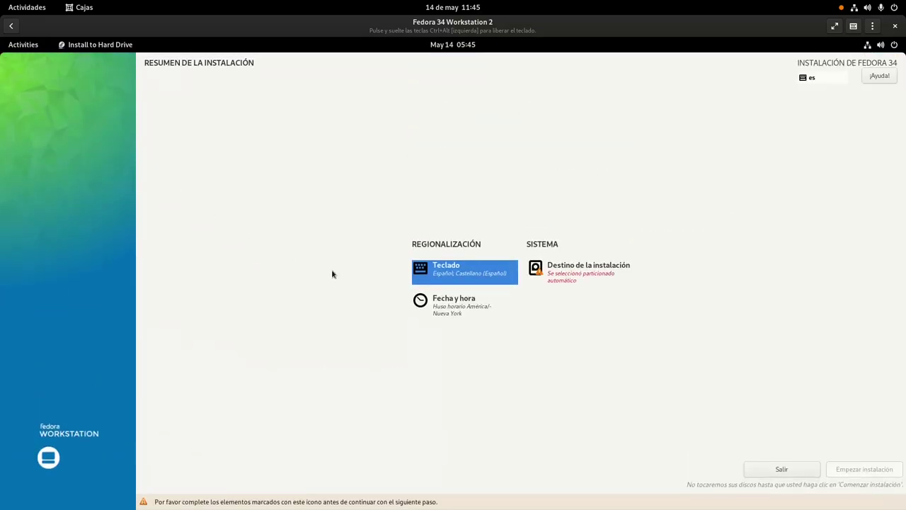
Set the time zone to Europa/Madrid by picking Spain on the map.
{"action": "left_click", "coordinate": [439, 313]}
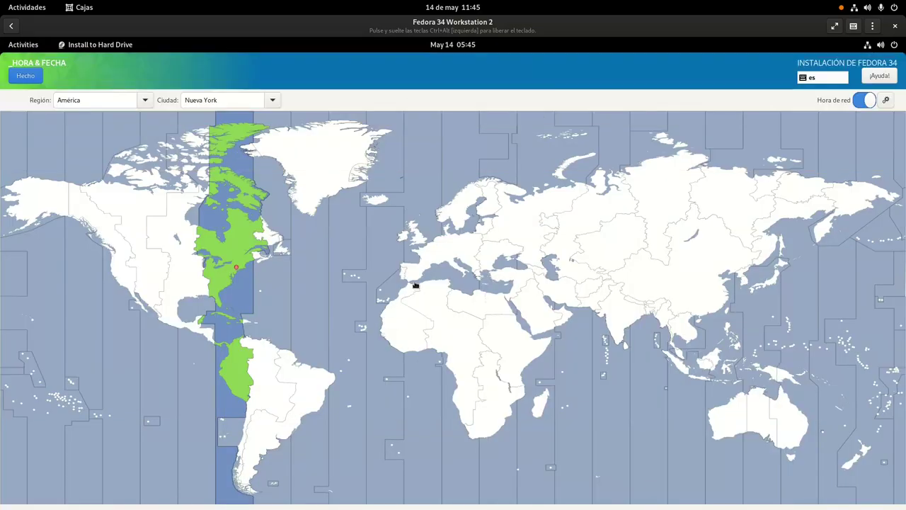
{"action": "left_click", "coordinate": [417, 276]}
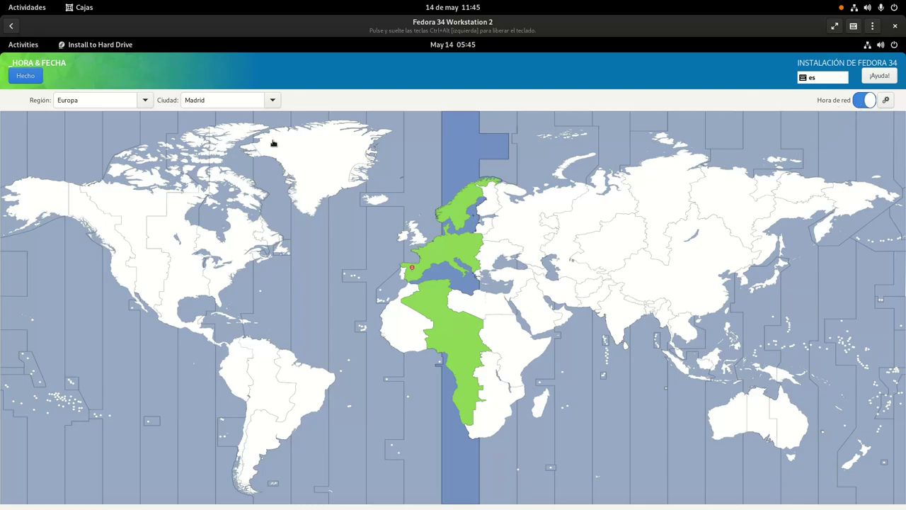
{"action": "left_click", "coordinate": [25, 76]}
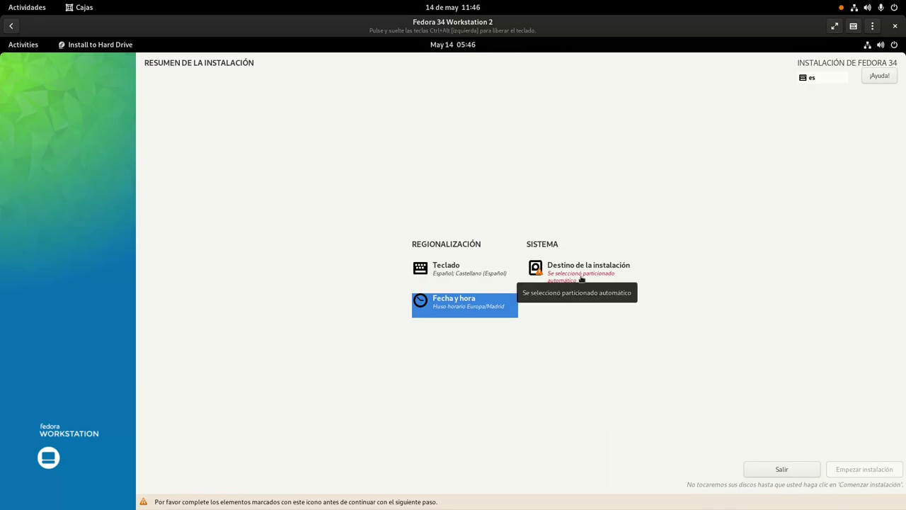
{"action": "left_click", "coordinate": [581, 278]}
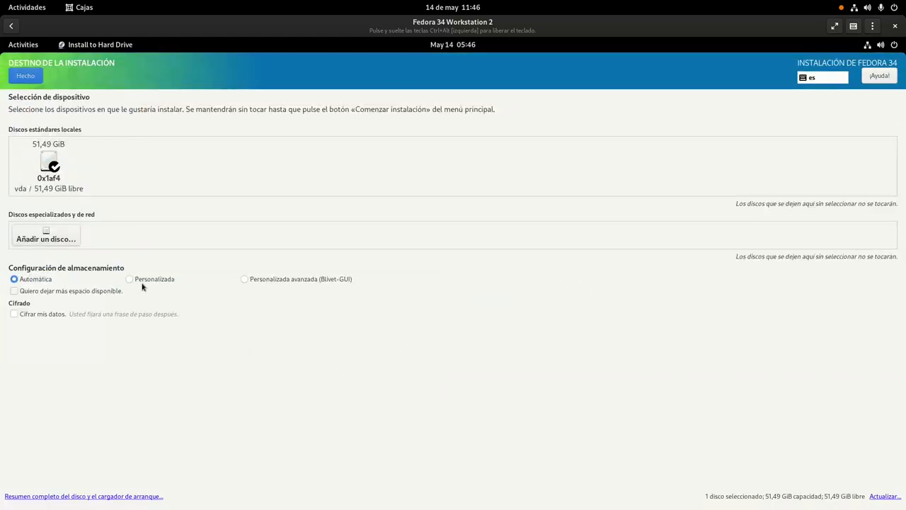
Select Personalizada storage configuration for the 51,49 GiB vda disk.
{"action": "left_click", "coordinate": [142, 282]}
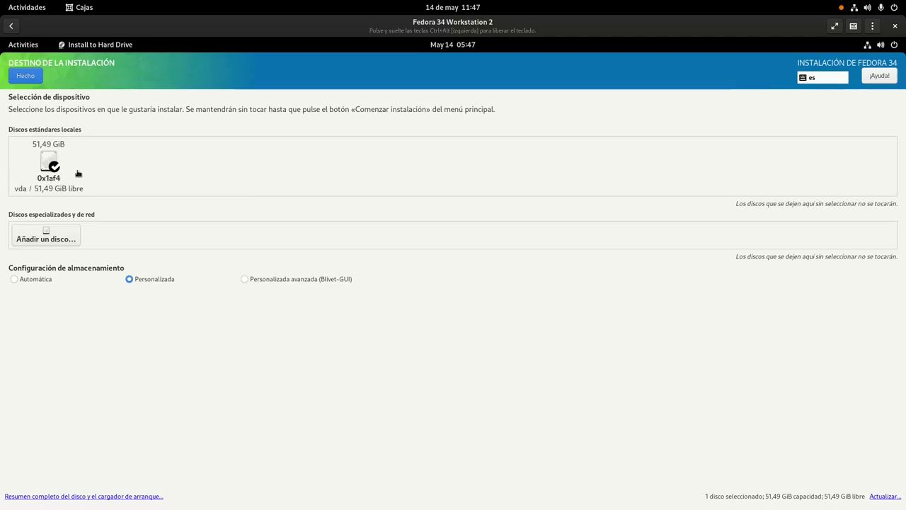
Proceed to Particionado manual and enable encryption for new mount points.
{"action": "left_click", "coordinate": [25, 75]}
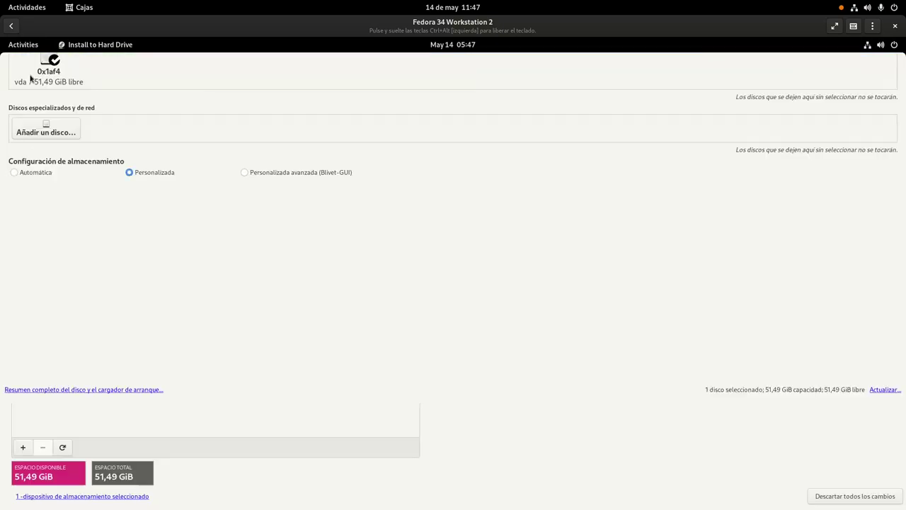
{"action": "left_click", "coordinate": [33, 188]}
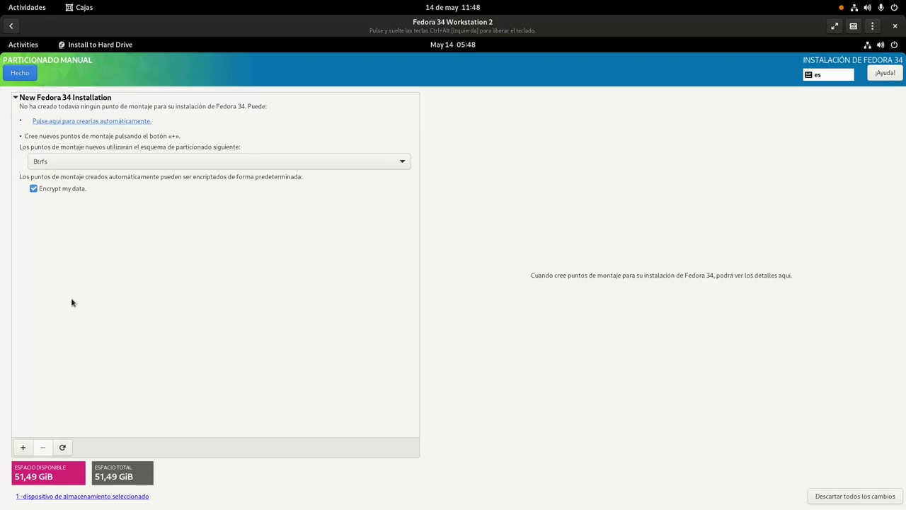
Add a 300 MiB /boot/efi mount point.
{"action": "left_click", "coordinate": [22, 448]}
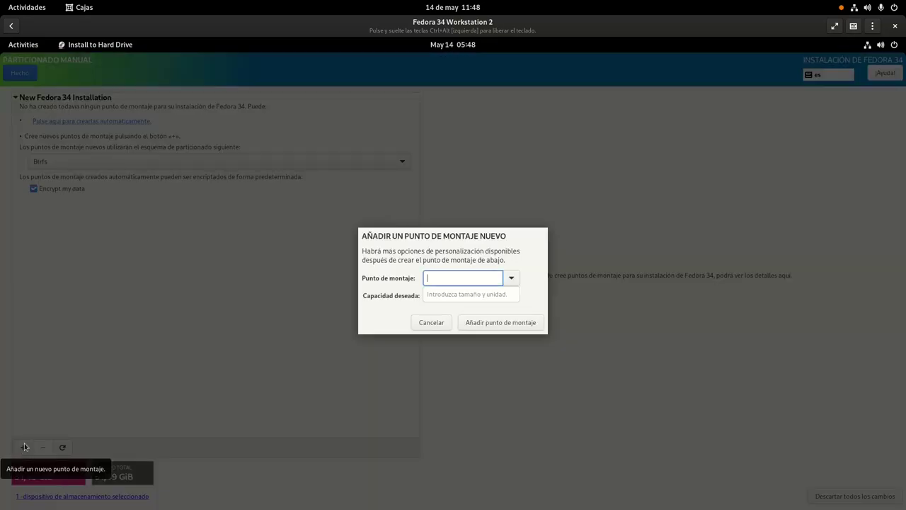
{"action": "left_click", "coordinate": [509, 278]}
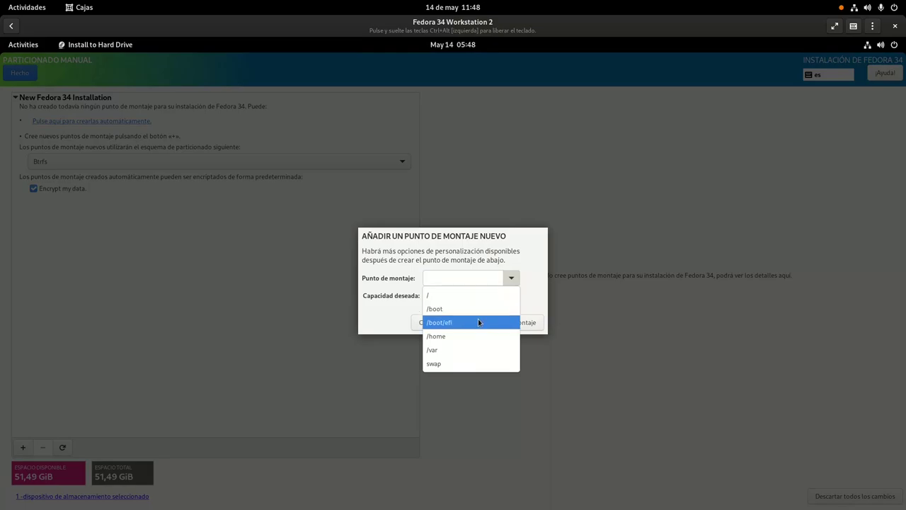
{"action": "left_click", "coordinate": [478, 318]}
{"action": "left_click", "coordinate": [480, 296]}
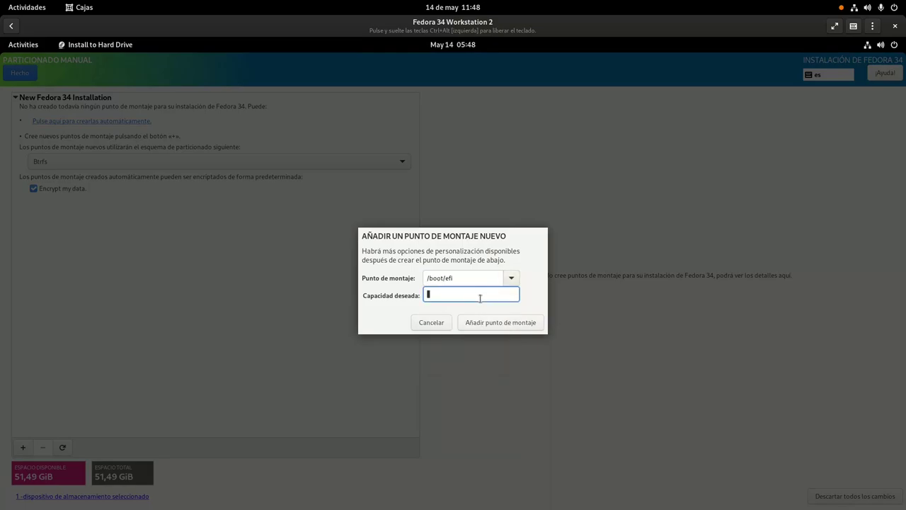
{"action": "type", "text": "300MiB"}
{"action": "left_click", "coordinate": [533, 323]}
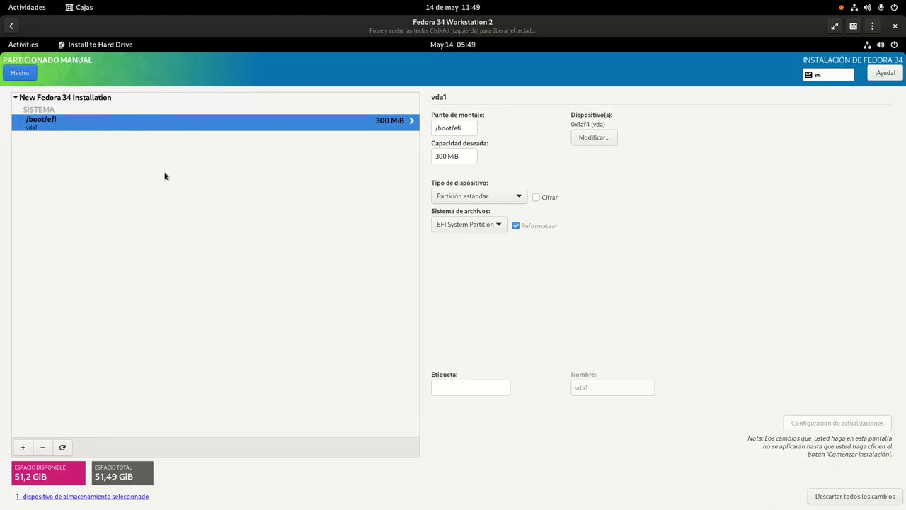
Add a 20 GiB root (/) mount point.
{"action": "left_click", "coordinate": [23, 447]}
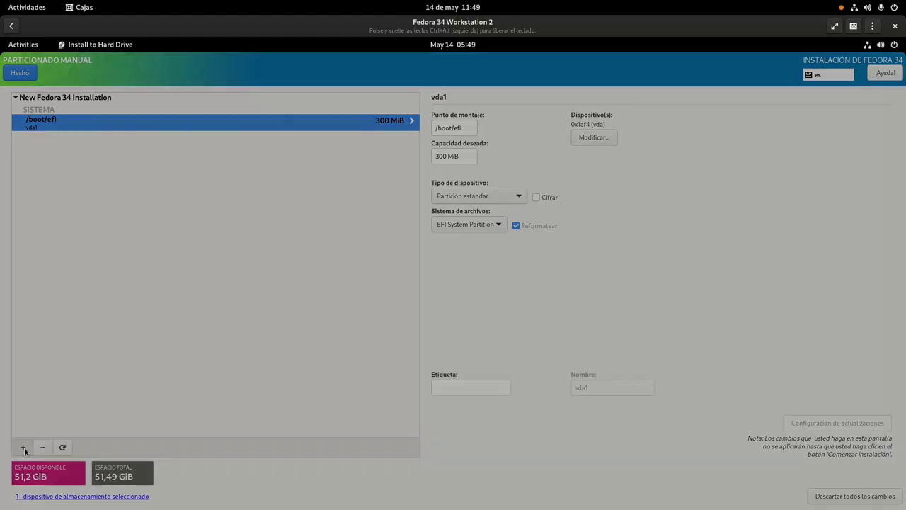
{"action": "left_click", "coordinate": [512, 278]}
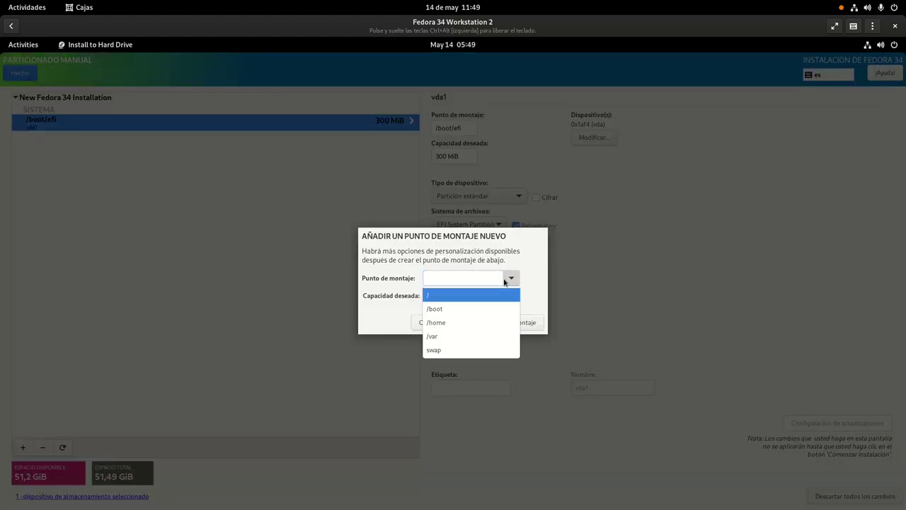
{"action": "left_click", "coordinate": [485, 295]}
{"action": "left_click", "coordinate": [475, 296]}
{"action": "type", "text": "20GiB"}
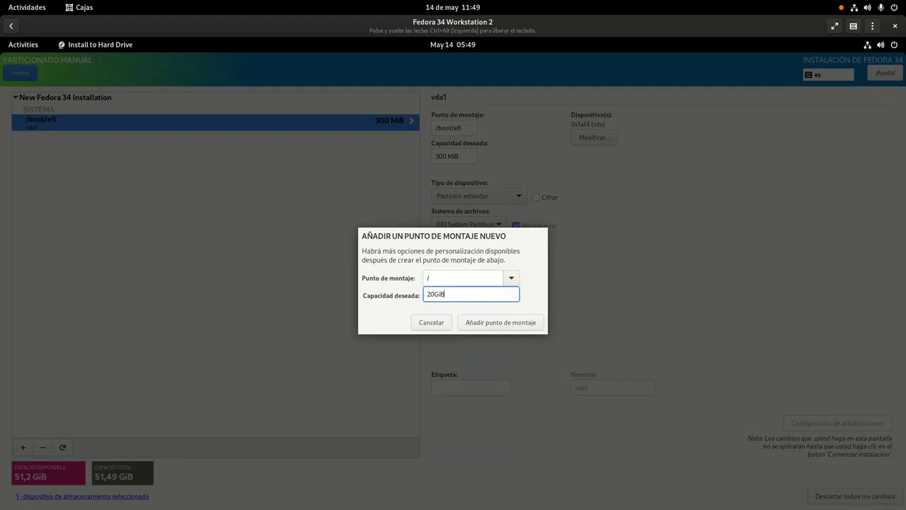
{"action": "left_click", "coordinate": [517, 320]}
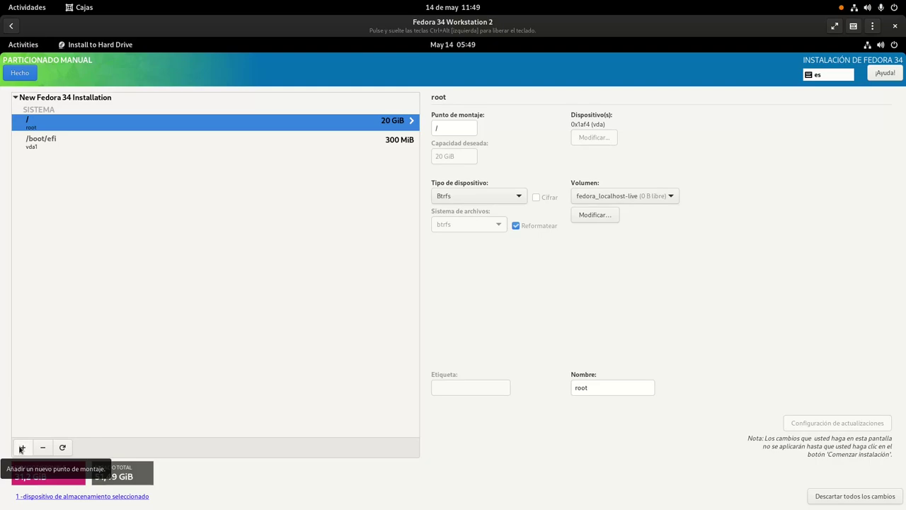
Add a /home mount point with no capacity so it uses the remaining space.
{"action": "left_click", "coordinate": [22, 448]}
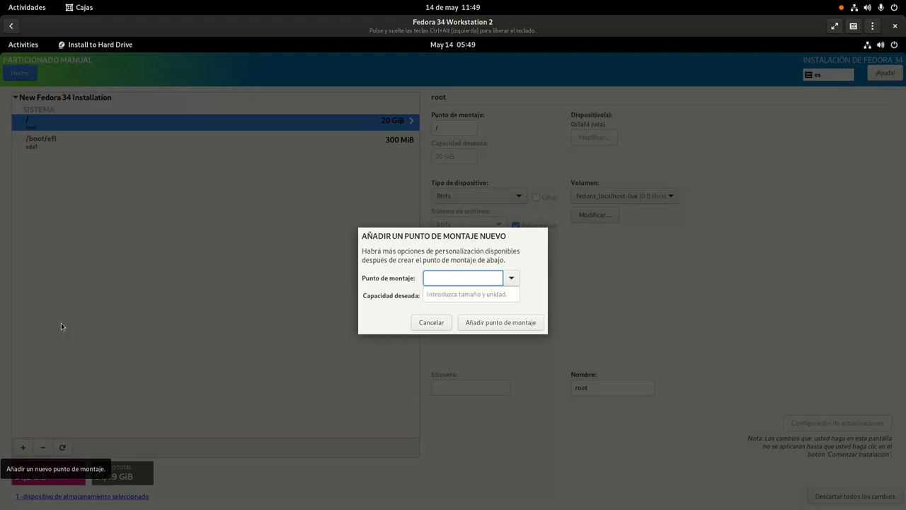
{"action": "left_click", "coordinate": [511, 279]}
{"action": "left_click", "coordinate": [461, 308]}
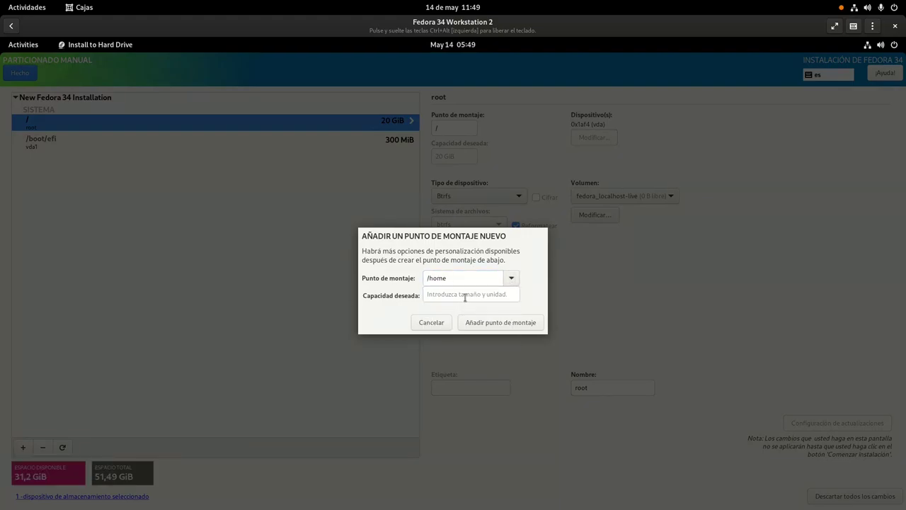
{"action": "mouse_move", "coordinate": [475, 295]}
{"action": "left_click", "coordinate": [509, 324]}
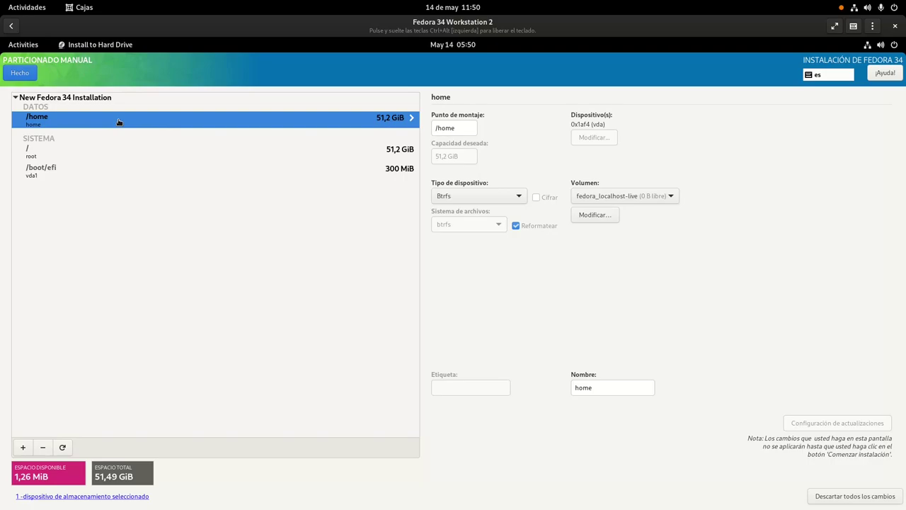
Change /home to a standard partition with the xfs file system and apply it.
{"action": "left_click", "coordinate": [514, 199]}
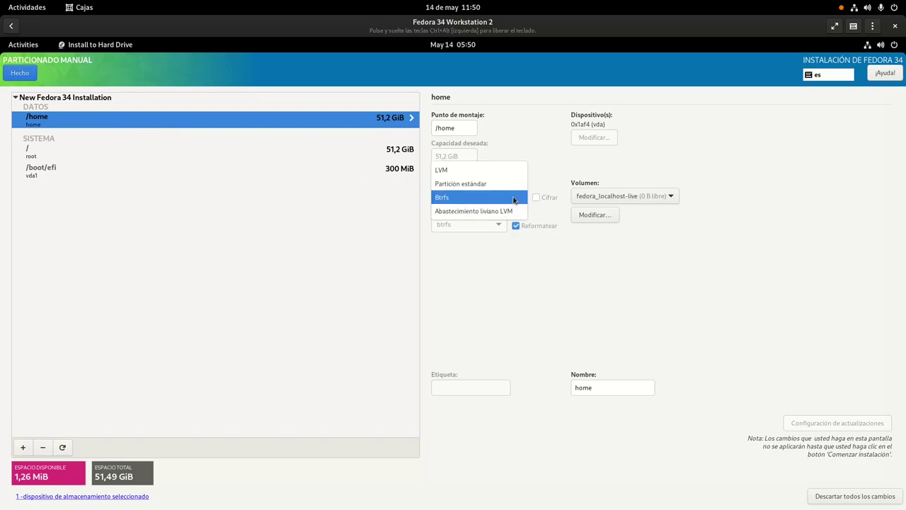
{"action": "left_click", "coordinate": [499, 190]}
{"action": "left_click", "coordinate": [496, 226]}
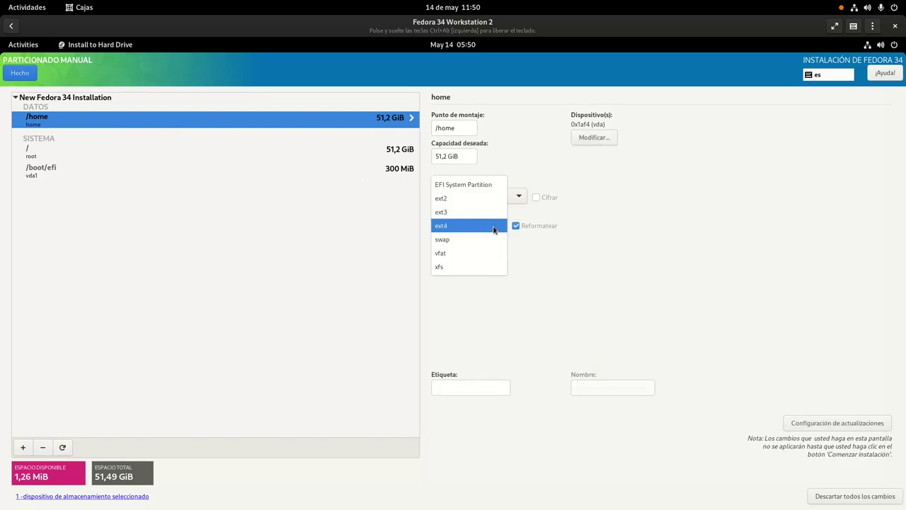
{"action": "left_click", "coordinate": [462, 266]}
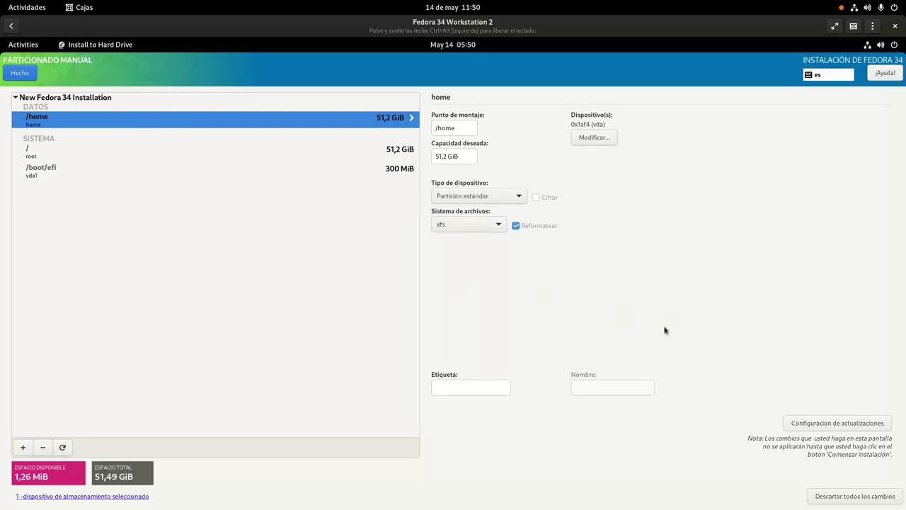
{"action": "left_click", "coordinate": [846, 428]}
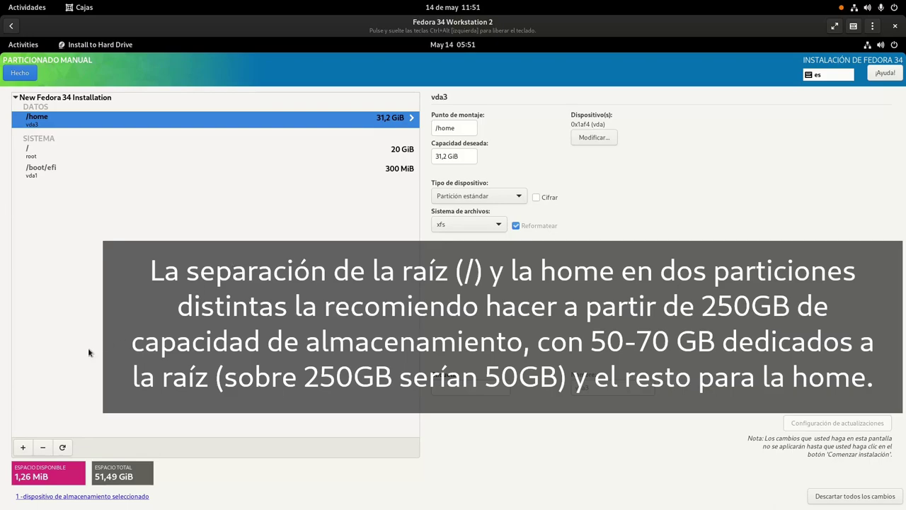
Delete the xfs /home partition and re-add /home as a Btrfs mount point using all remaining space.
{"action": "left_click", "coordinate": [43, 447]}
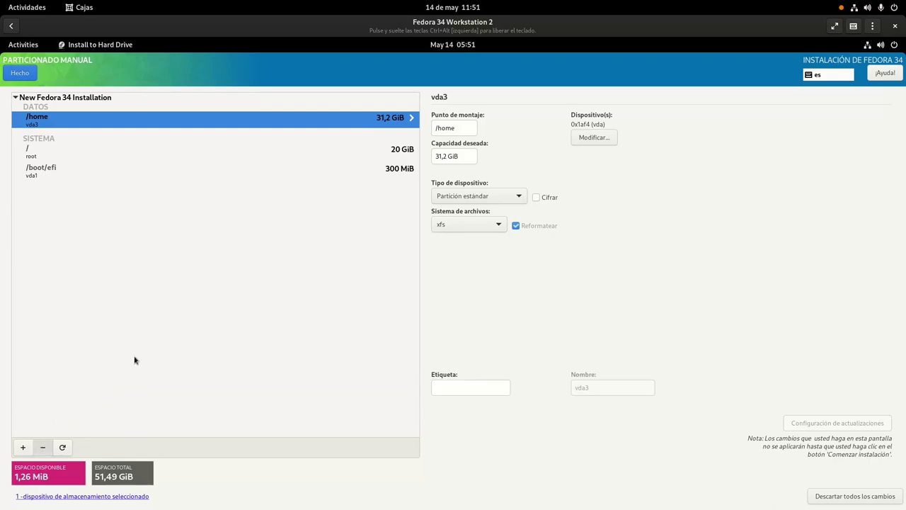
{"action": "left_click", "coordinate": [23, 447]}
{"action": "left_click", "coordinate": [509, 277]}
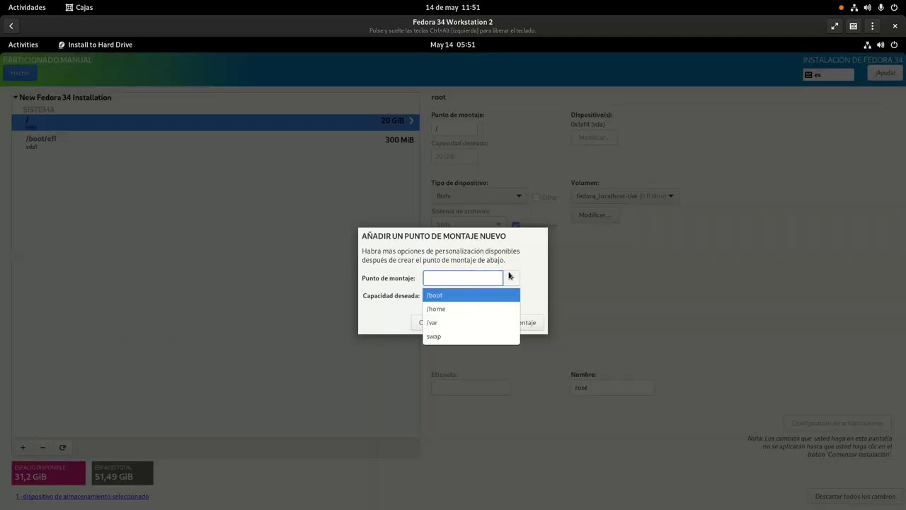
{"action": "left_click", "coordinate": [451, 309]}
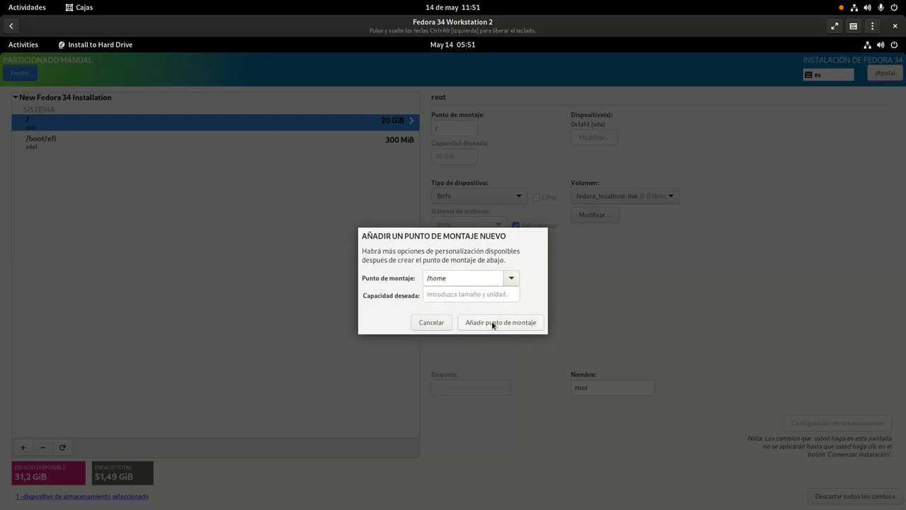
{"action": "left_click", "coordinate": [494, 323]}
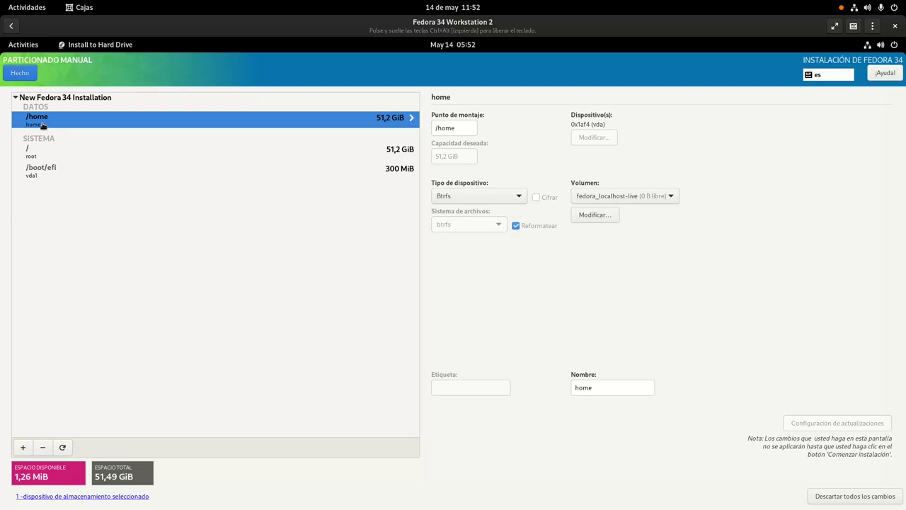
{"action": "mouse_move", "coordinate": [1, 1]}
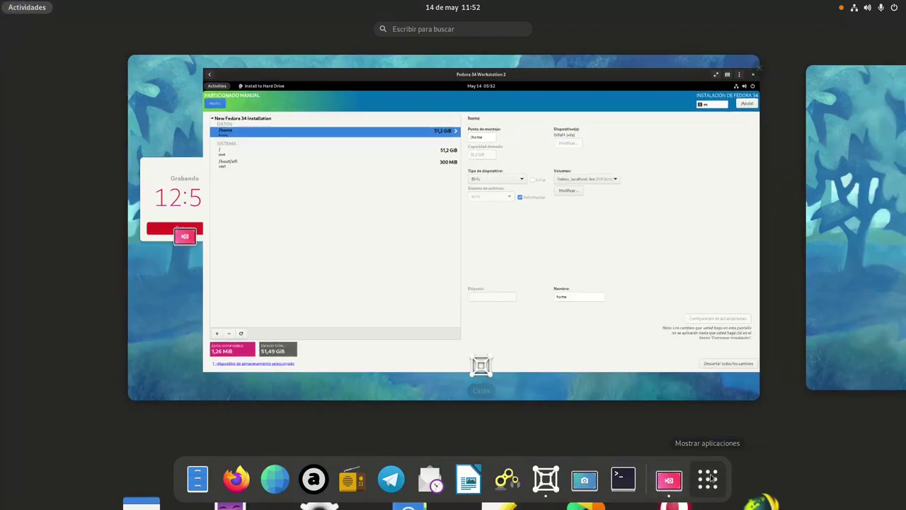
{"action": "left_click", "coordinate": [708, 479]}
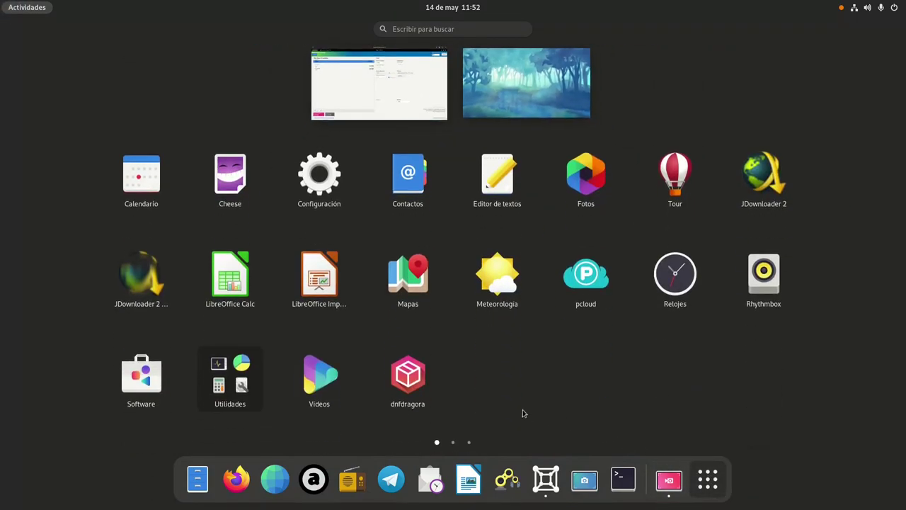
{"action": "left_click", "coordinate": [248, 382]}
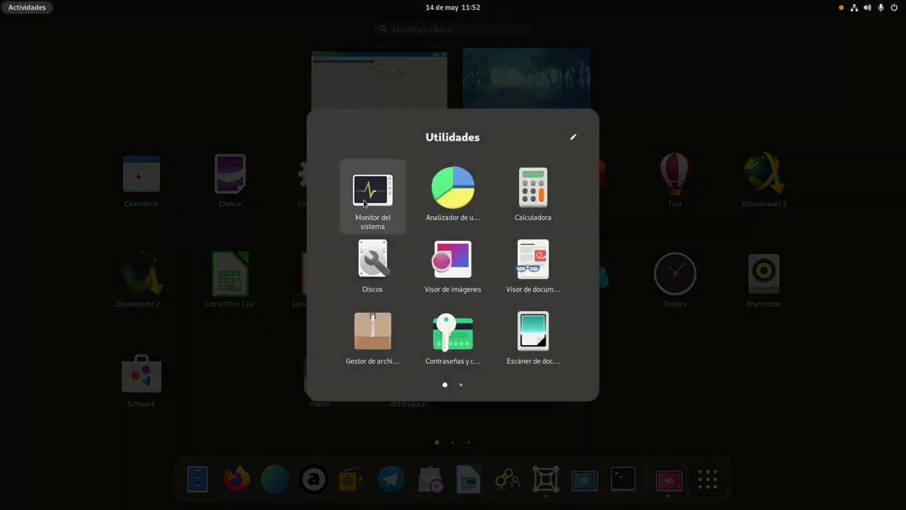
{"action": "left_click", "coordinate": [366, 203]}
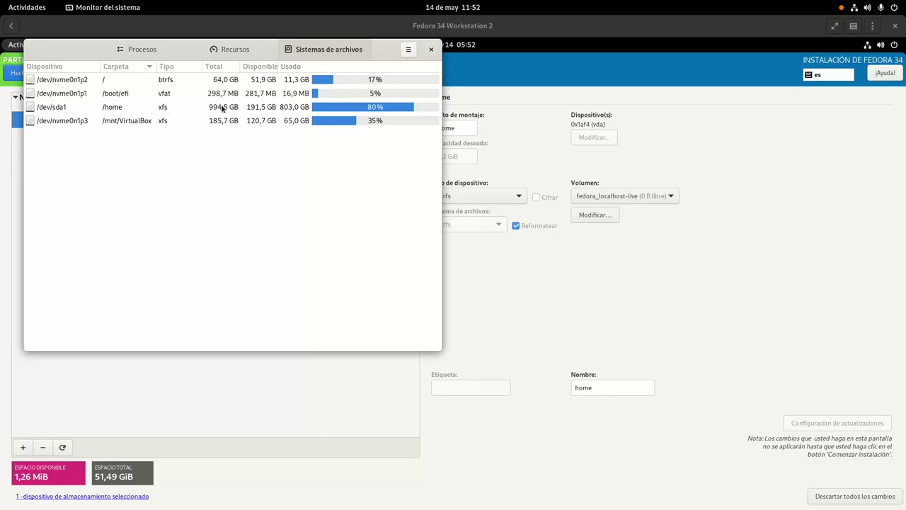
{"action": "left_click", "coordinate": [432, 51]}
{"action": "key", "text": "super"}
{"action": "left_click", "coordinate": [230, 295]}
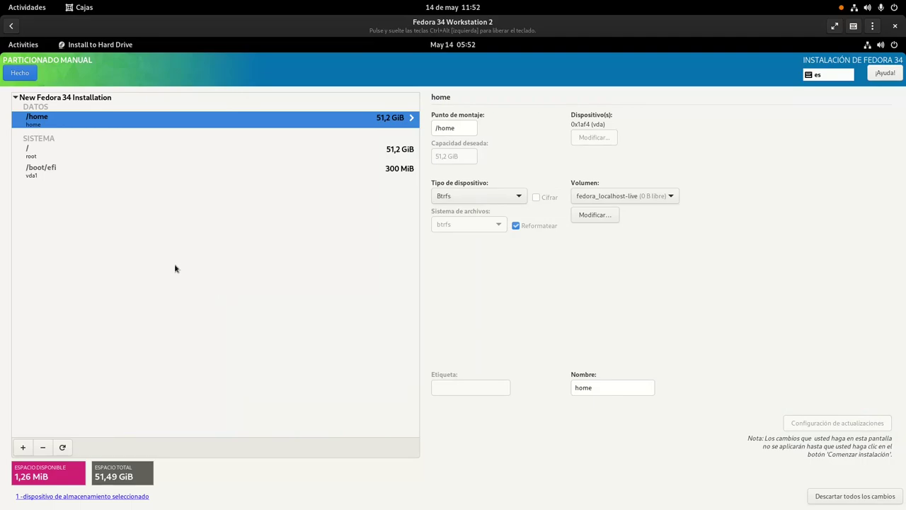
{"action": "left_click", "coordinate": [50, 175]}
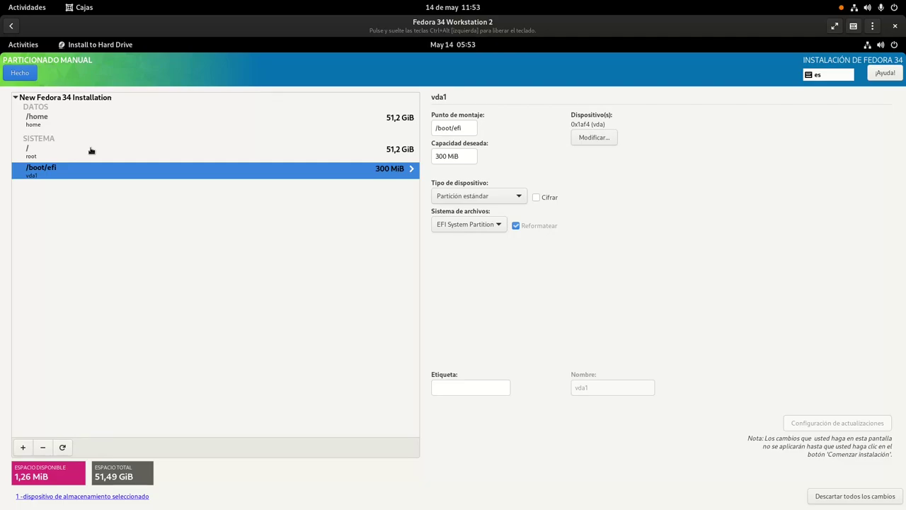
{"action": "left_click", "coordinate": [55, 153]}
{"action": "left_click", "coordinate": [61, 127]}
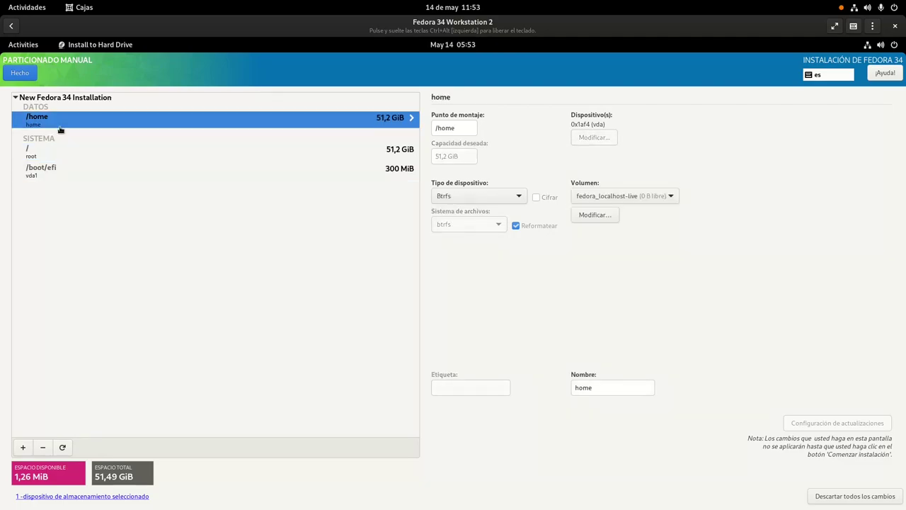
{"action": "left_click", "coordinate": [59, 152]}
{"action": "left_click", "coordinate": [66, 120]}
{"action": "left_click", "coordinate": [62, 153]}
{"action": "left_click", "coordinate": [71, 176]}
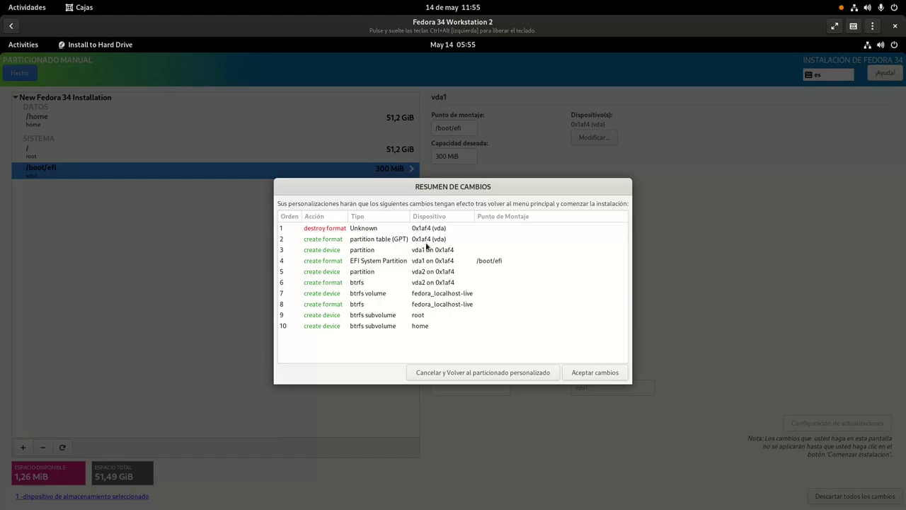
Accept the custom partitioning changes and start installing Fedora 34 onto the virtual disk.
{"action": "left_click", "coordinate": [585, 375]}
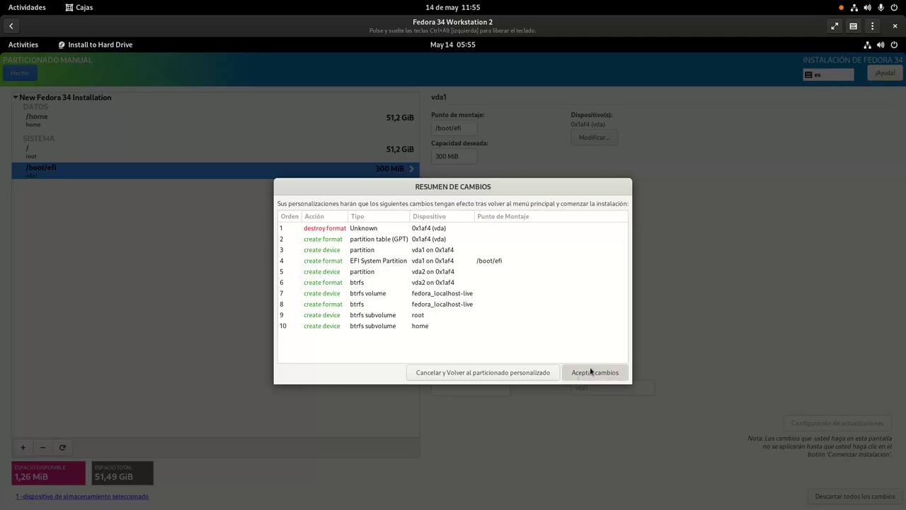
{"action": "left_click", "coordinate": [591, 371]}
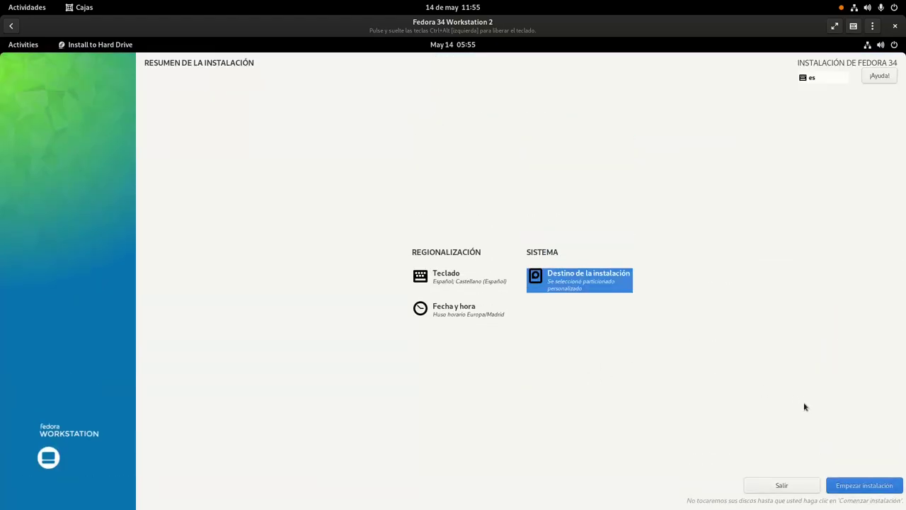
{"action": "left_click", "coordinate": [878, 488]}
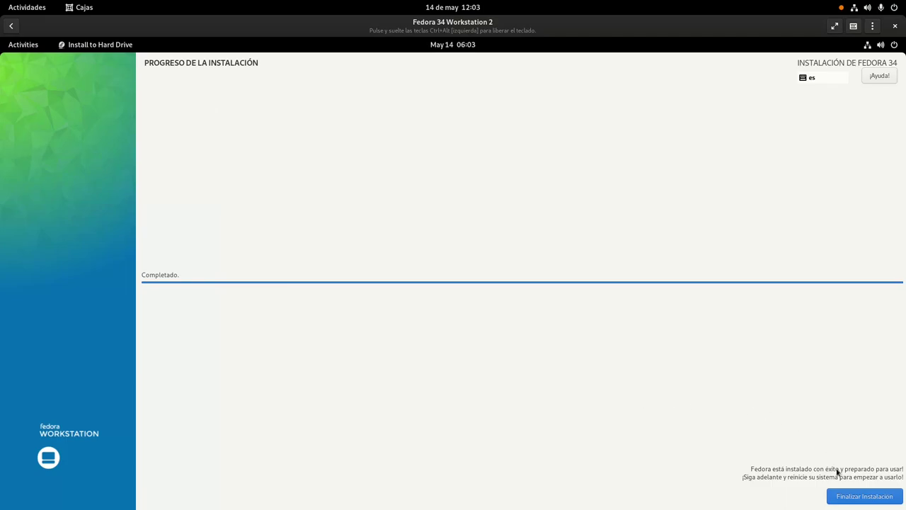
Close the finished installer and power off the Fedora 34 Workstation 2 machine from its system menu.
{"action": "left_click", "coordinate": [855, 497]}
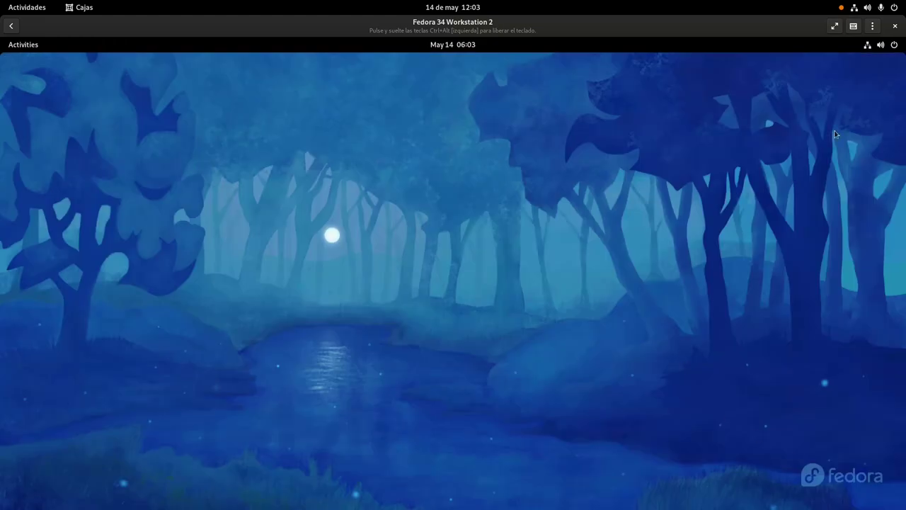
{"action": "left_click", "coordinate": [894, 46]}
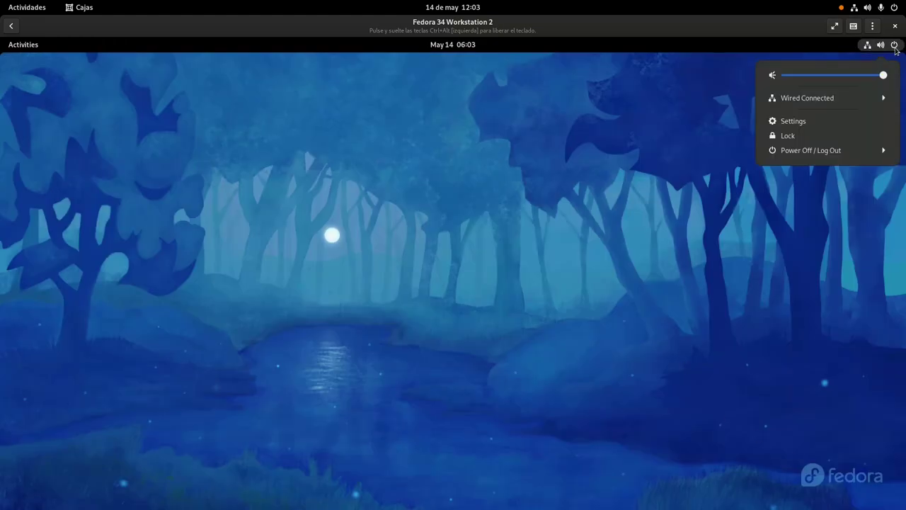
{"action": "left_click", "coordinate": [833, 150]}
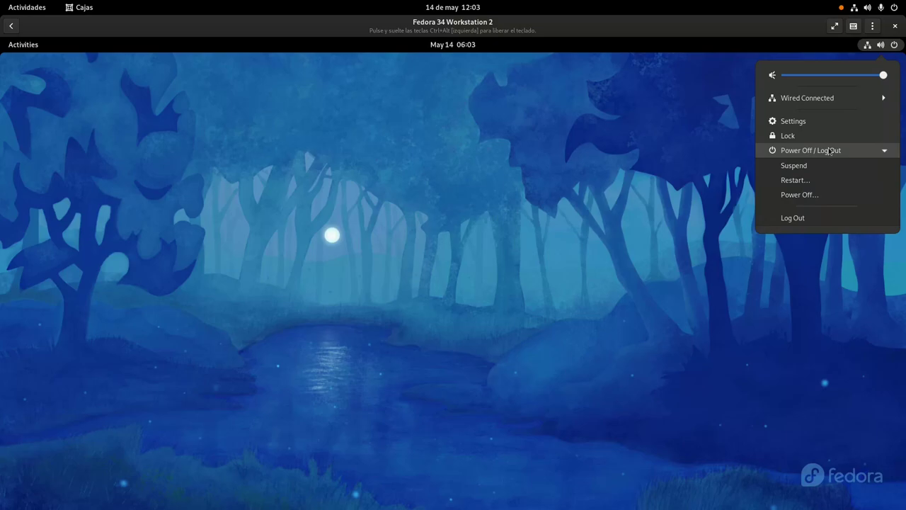
{"action": "left_click", "coordinate": [803, 197]}
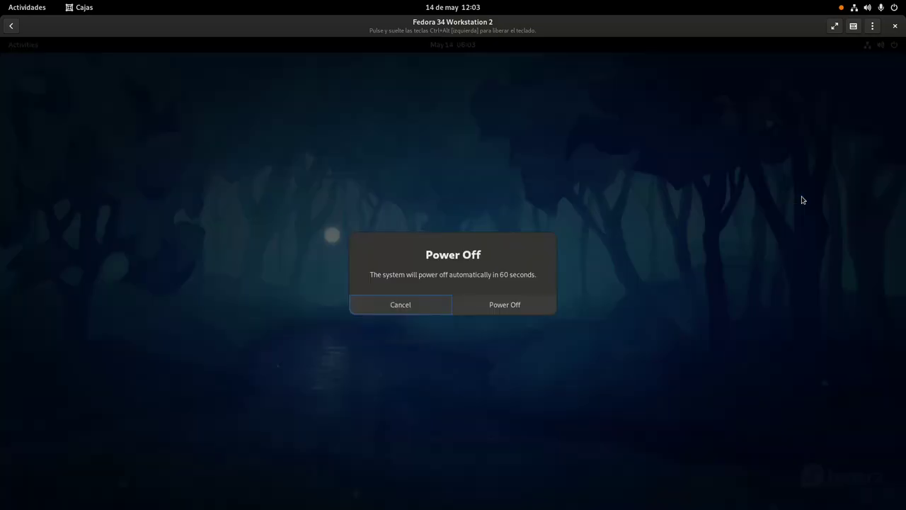
{"action": "left_click", "coordinate": [552, 304]}
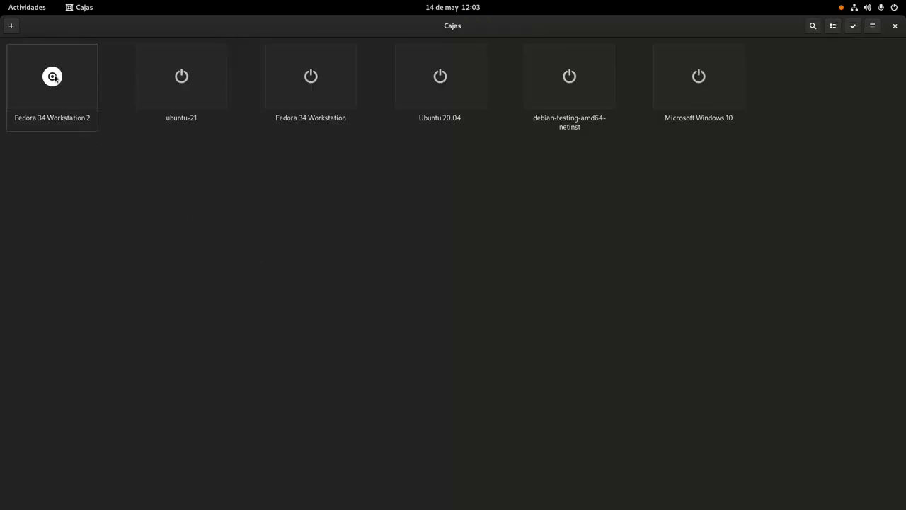
Remove the Fedora-Workstation-Live ISO from the CD/DVD drive in Properties, then start the machine again.
{"action": "right_click", "coordinate": [55, 78]}
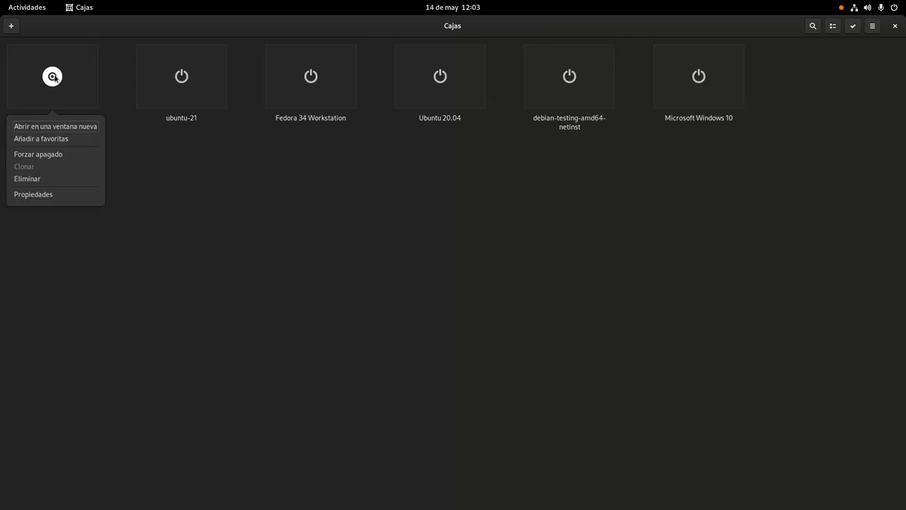
{"action": "left_click", "coordinate": [61, 194]}
{"action": "left_click", "coordinate": [436, 170]}
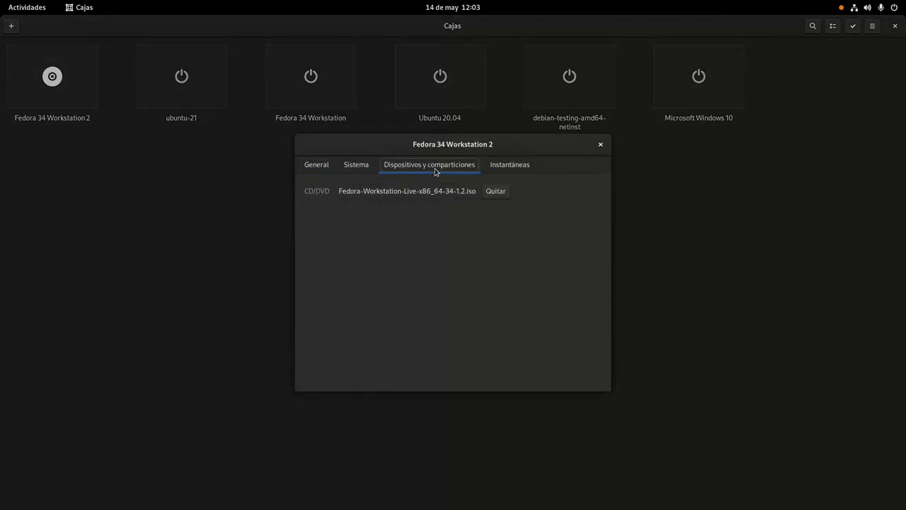
{"action": "left_click", "coordinate": [500, 194]}
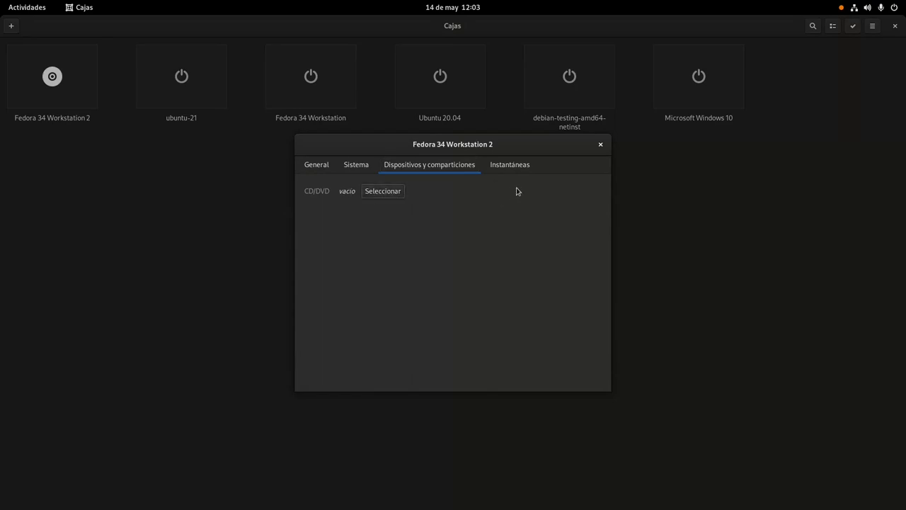
{"action": "left_click", "coordinate": [601, 145]}
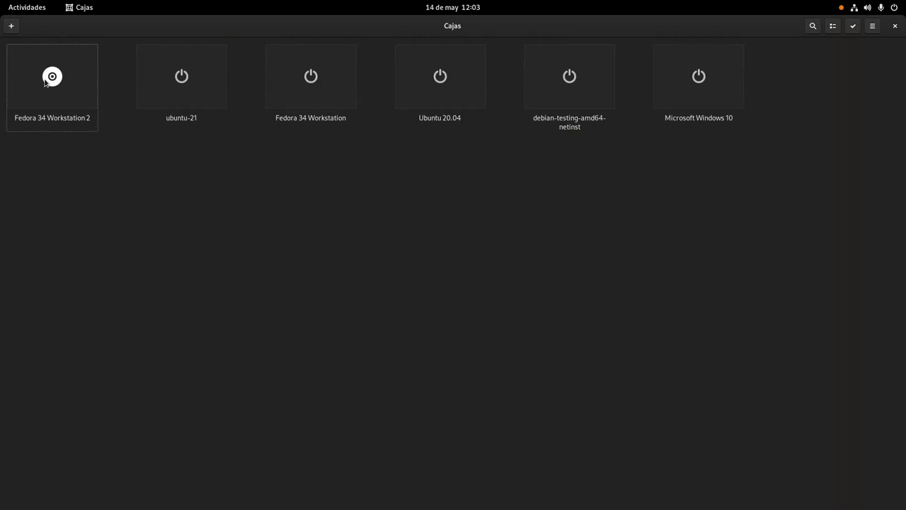
{"action": "left_click", "coordinate": [45, 82]}
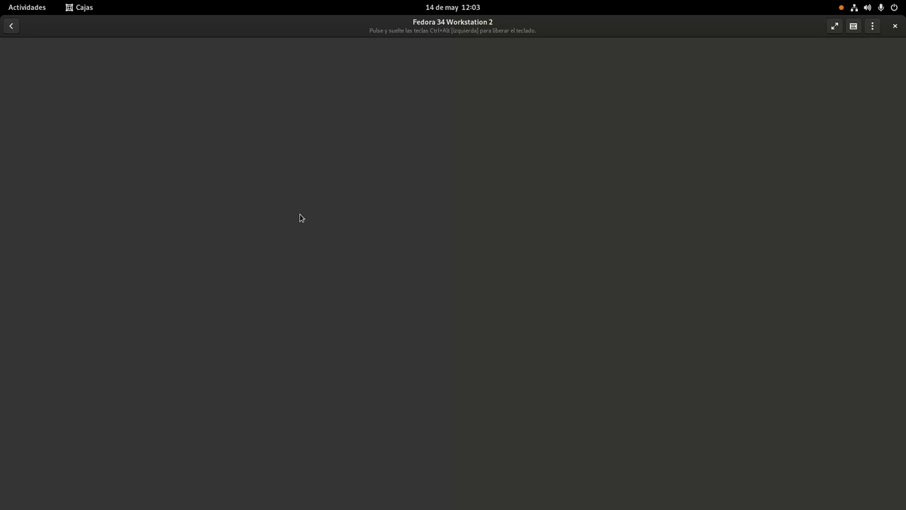
Go back to the box list and force Fedora 34 Workstation 2 off.
{"action": "left_click", "coordinate": [11, 26]}
{"action": "left_click", "coordinate": [9, 26]}
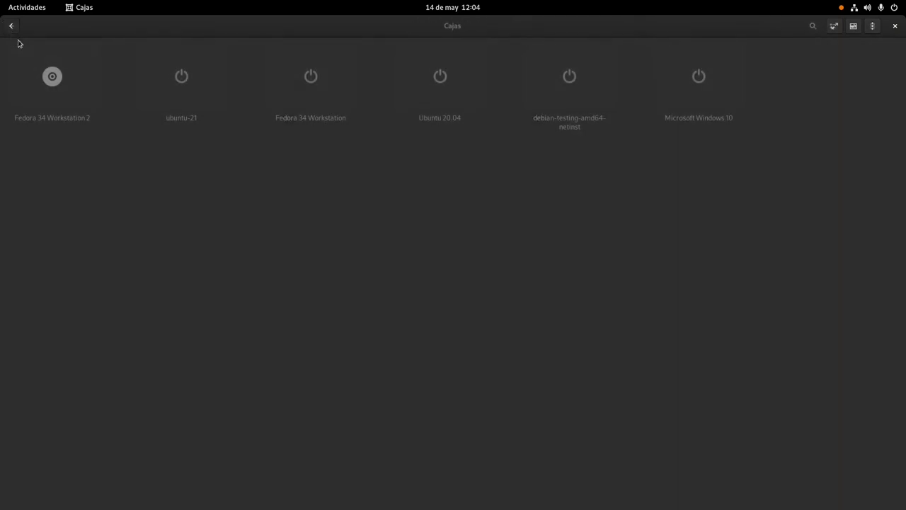
{"action": "right_click", "coordinate": [30, 62]}
{"action": "left_click", "coordinate": [57, 154]}
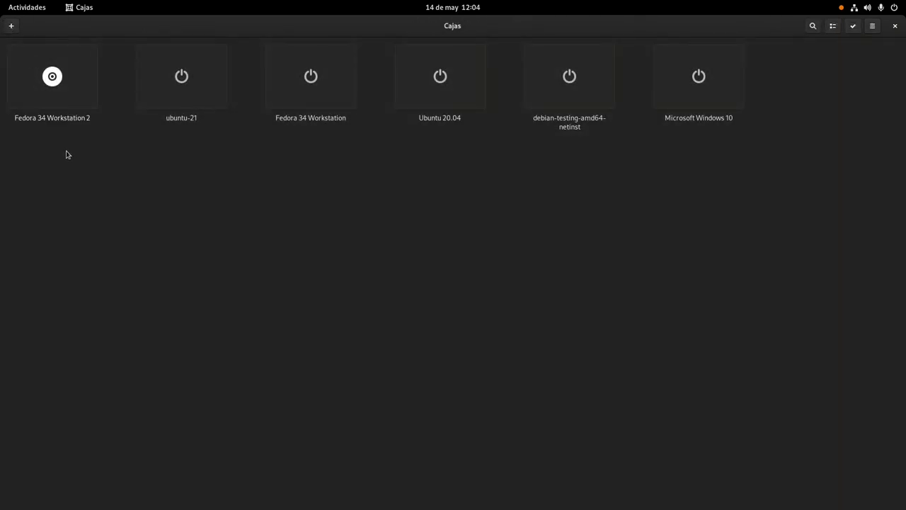
Relaunch GNOME Boxes and boot Fedora 34 Workstation 2 from its installed disk.
{"action": "left_click", "coordinate": [895, 26]}
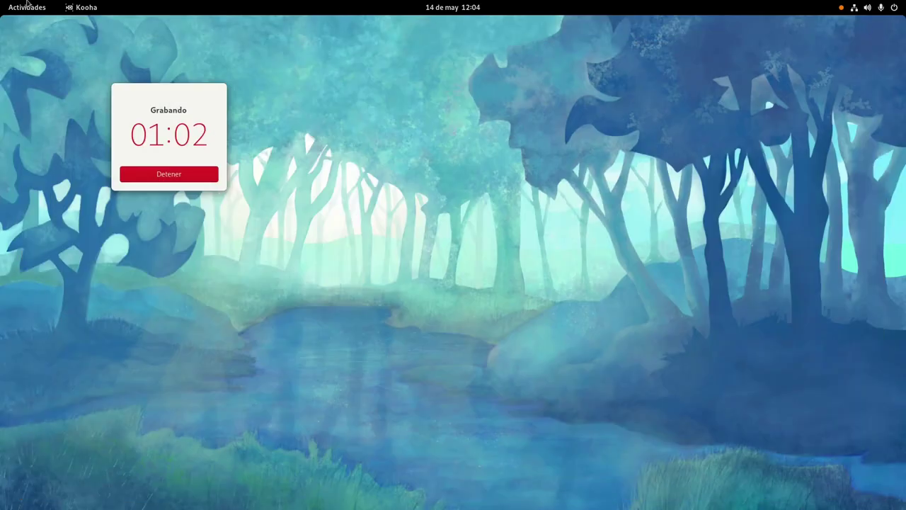
{"action": "key", "text": "super"}
{"action": "left_click", "coordinate": [546, 480]}
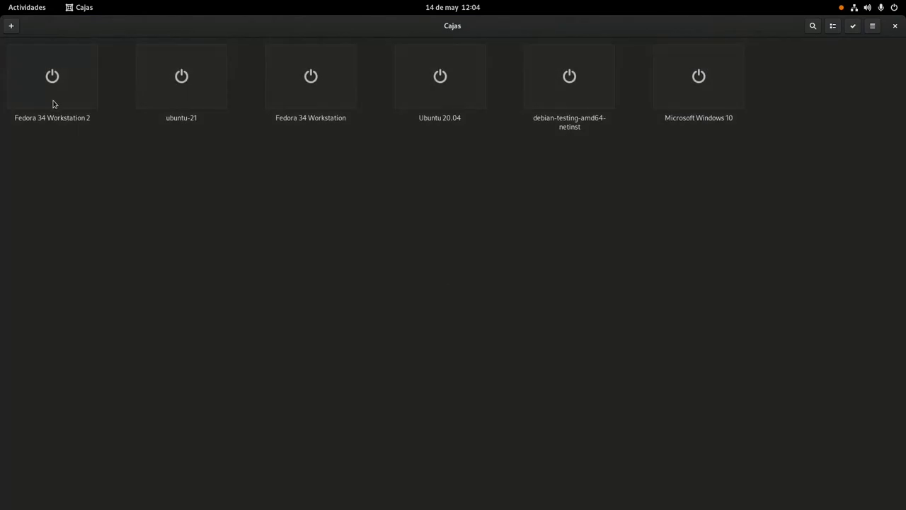
{"action": "left_click", "coordinate": [53, 92]}
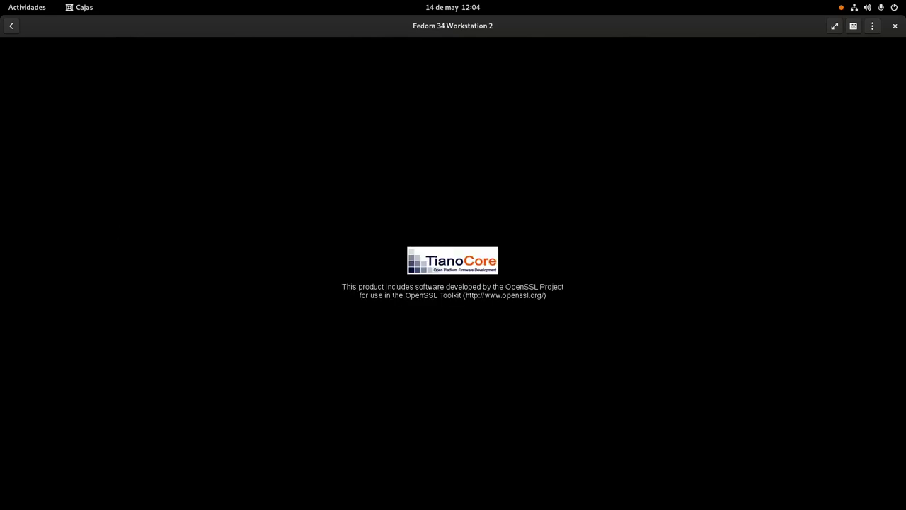
{"action": "left_click", "coordinate": [120, 232]}
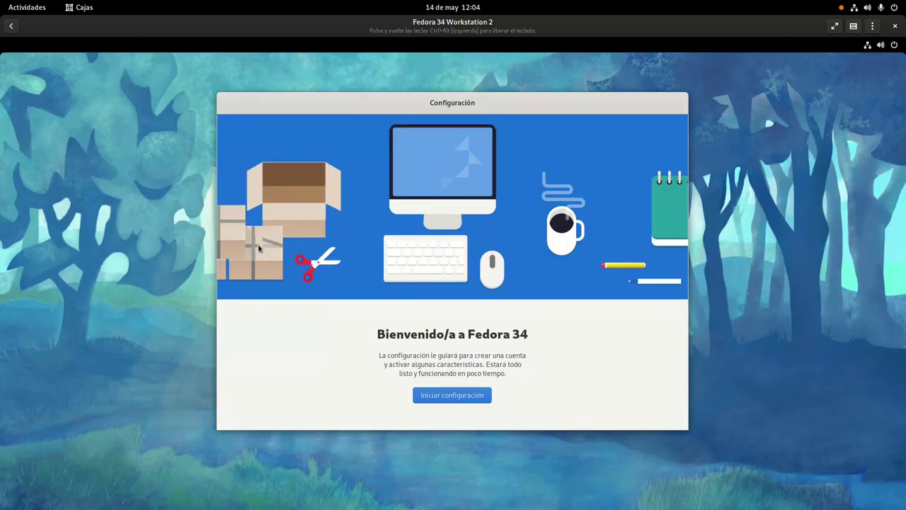
Start first-boot setup, keep the default privacy settings and skip online accounts.
{"action": "left_click", "coordinate": [458, 401]}
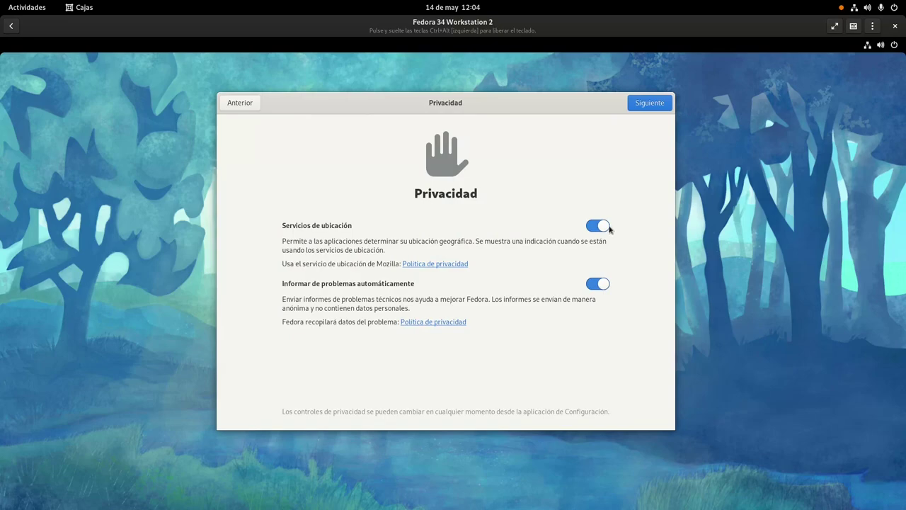
{"action": "left_click", "coordinate": [644, 106]}
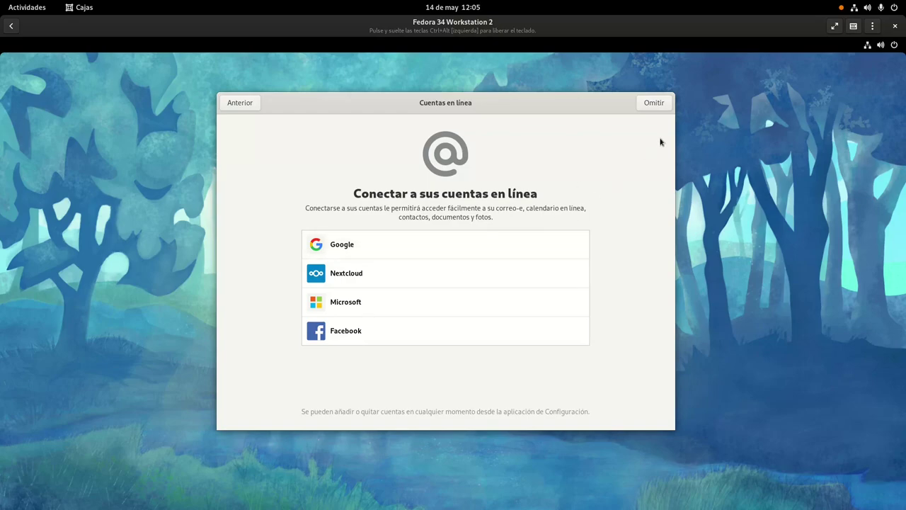
{"action": "left_click", "coordinate": [659, 104]}
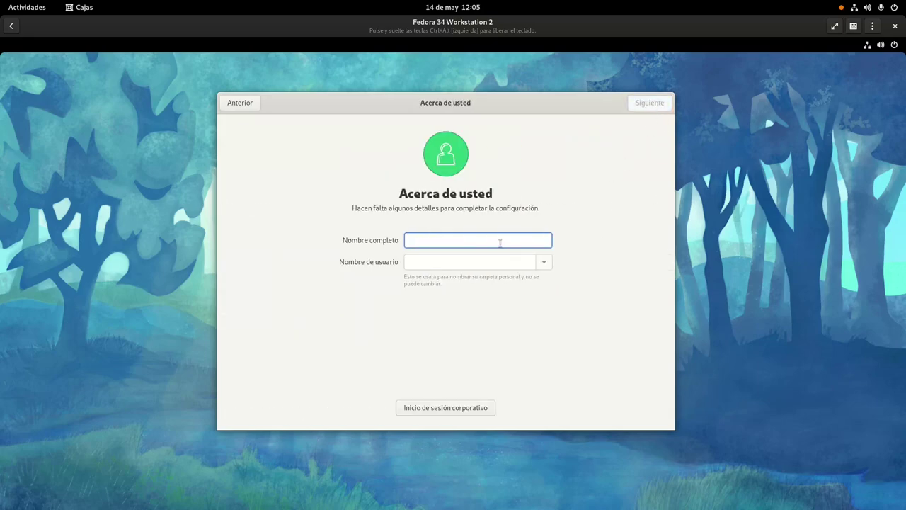
Enter the user's full name and a username on the Acerca de usted page.
{"action": "type", "text": "Eduardo Medina"}
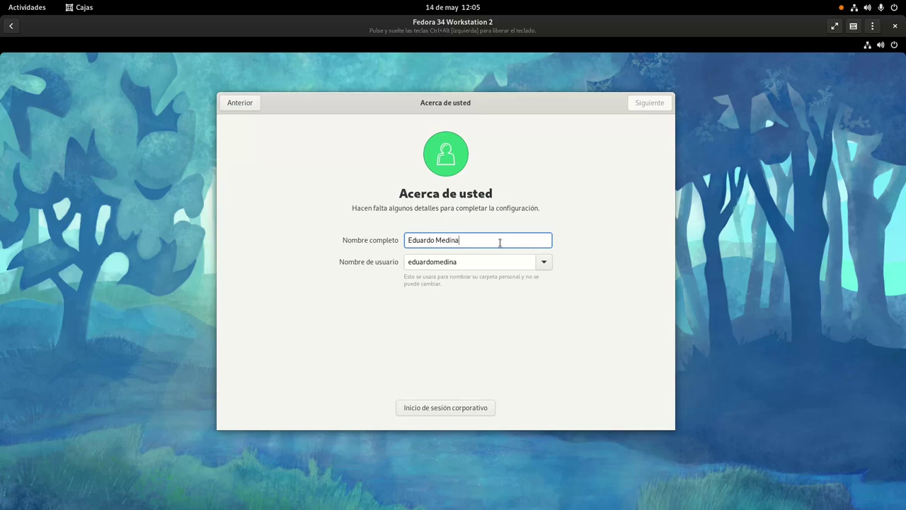
{"action": "key", "text": "Tab"}
{"action": "type", "text": "edu"}
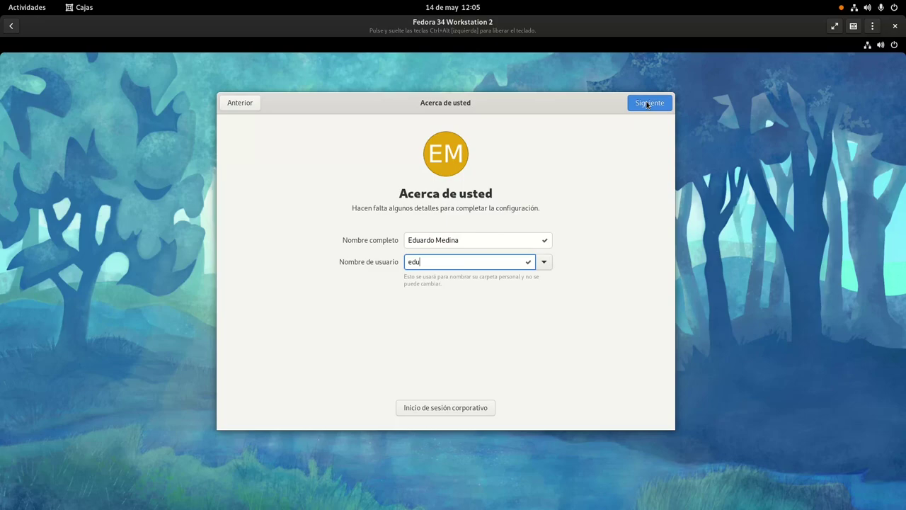
Set and confirm the account password, then complete setup with 'Empezar a usar Fedora'.
{"action": "left_click", "coordinate": [646, 104]}
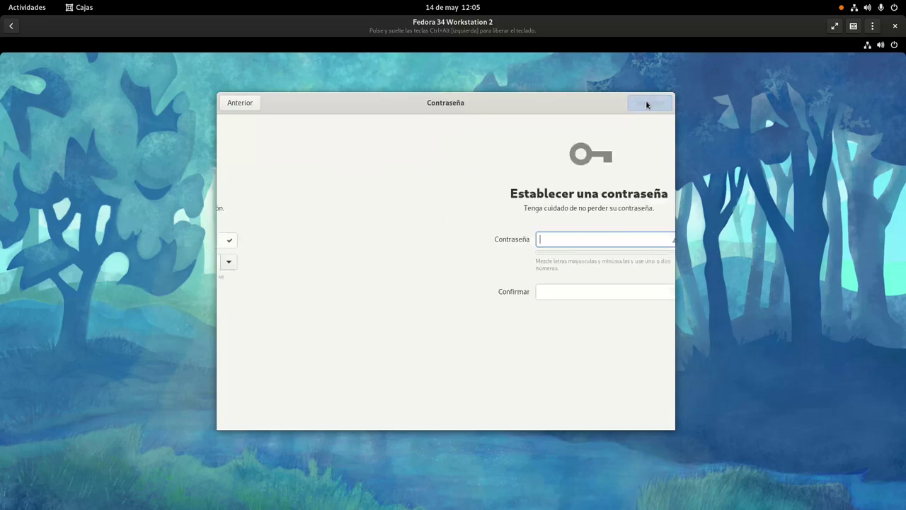
{"action": "type", "text": "eddora"}
{"action": "key", "text": "Tab"}
{"action": "type", "text": "fedora"}
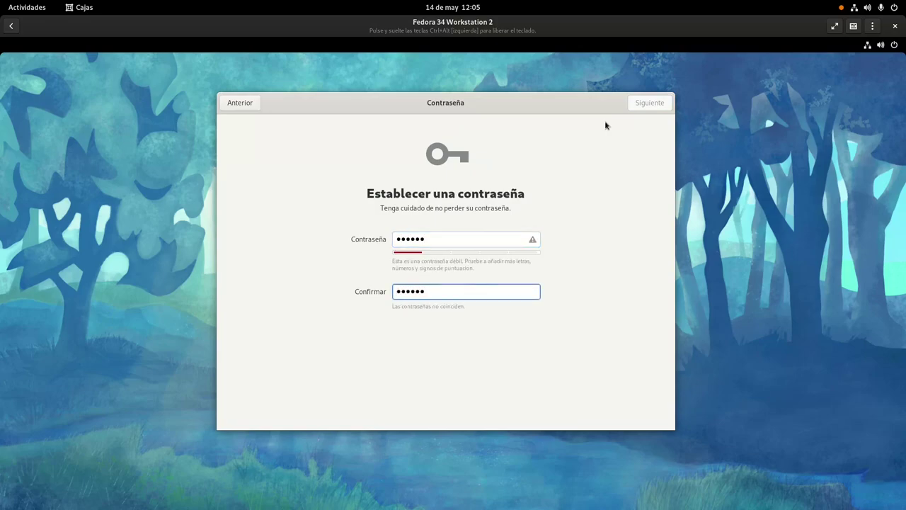
{"action": "double_click", "coordinate": [457, 239]}
{"action": "type", "text": "fedora"}
{"action": "key", "text": "Tab"}
{"action": "type", "text": "fedora"}
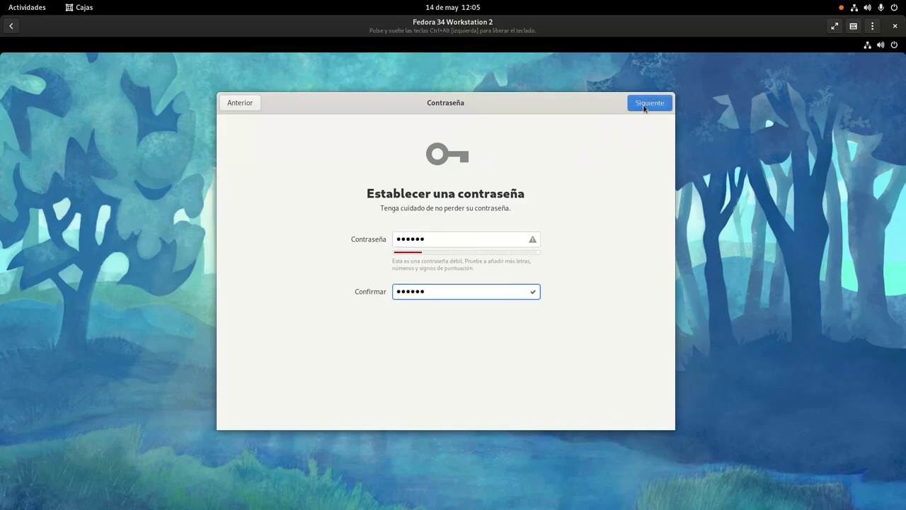
{"action": "left_click", "coordinate": [644, 106]}
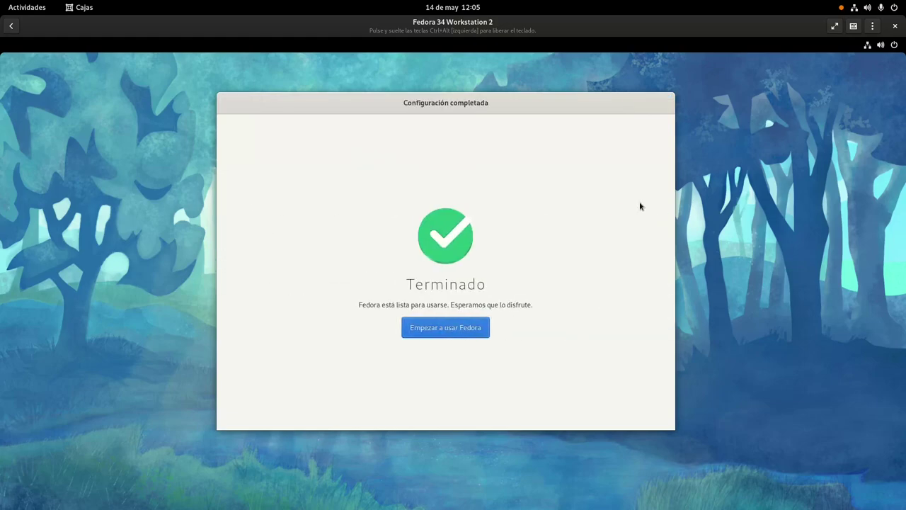
{"action": "left_click", "coordinate": [445, 328]}
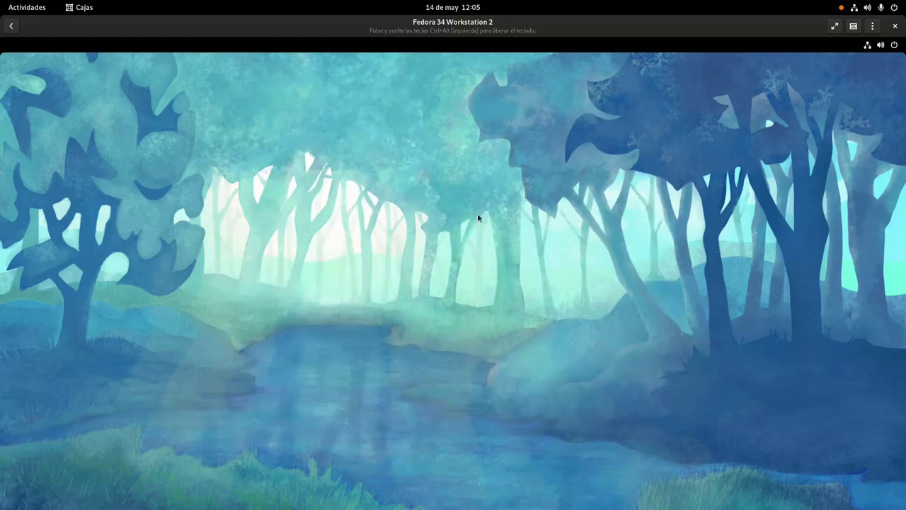
Decline the GNOME welcome tour and launch the Software app from the dash.
{"action": "key", "text": "super"}
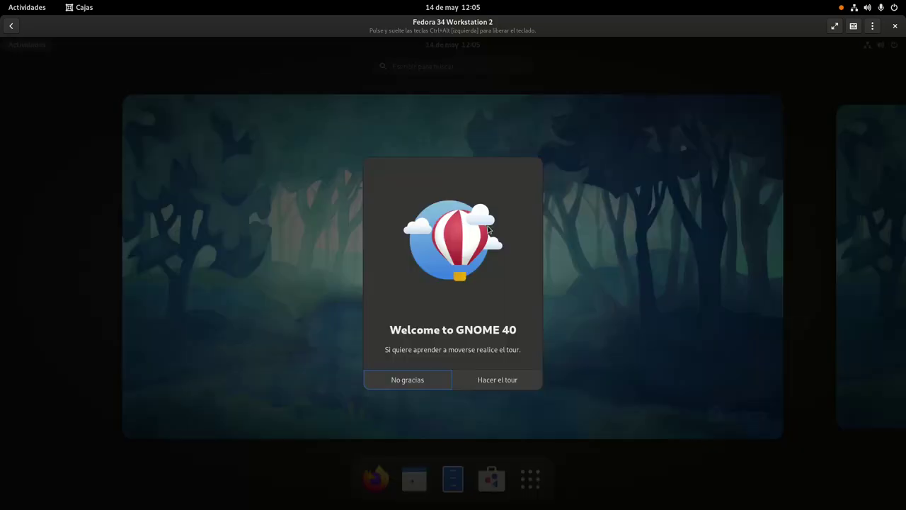
{"action": "left_click", "coordinate": [406, 381]}
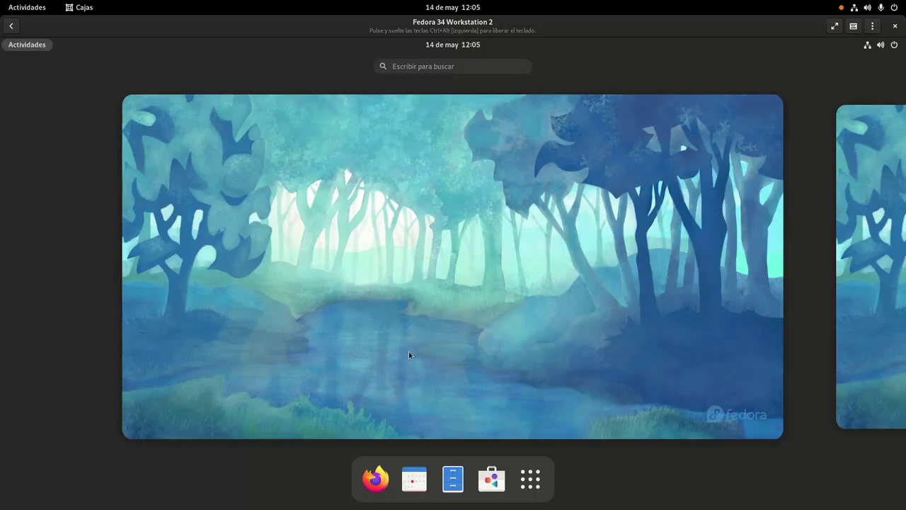
{"action": "left_click", "coordinate": [487, 485]}
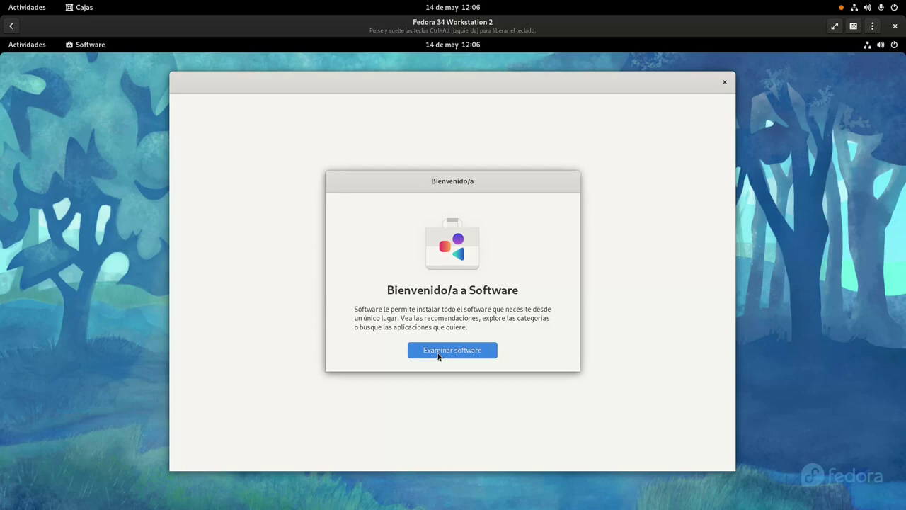
Dismiss the Software welcome dialog with 'Examinar software'.
{"action": "left_click", "coordinate": [438, 351]}
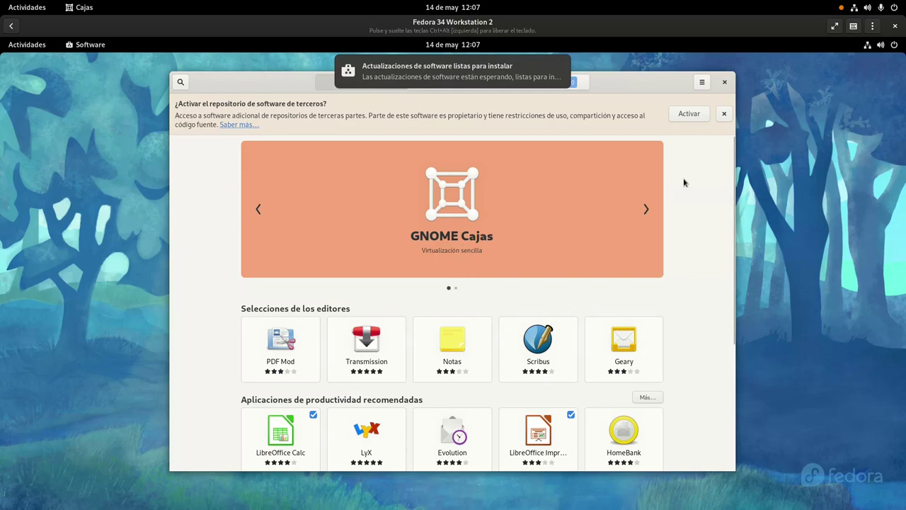
Dismiss the updates notification, review Repositorios de software, and activate the third-party repositories.
{"action": "left_click", "coordinate": [561, 67]}
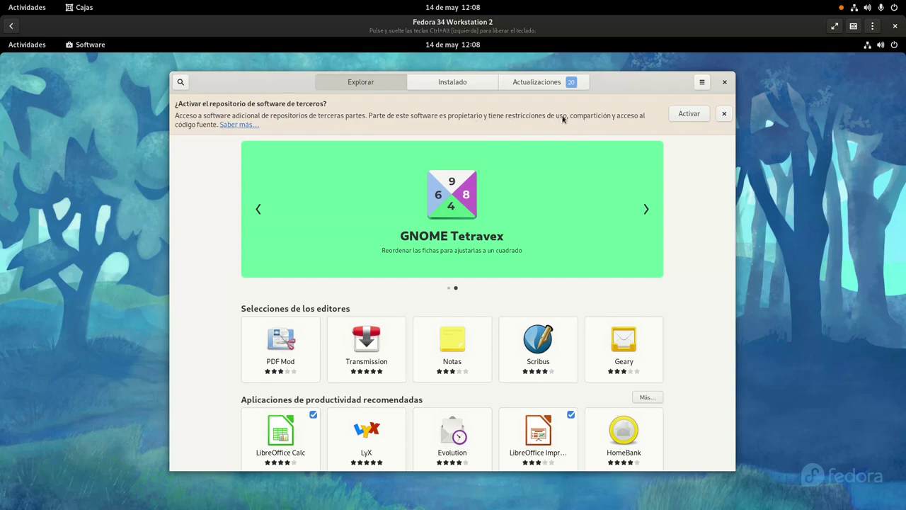
{"action": "left_click", "coordinate": [702, 82]}
{"action": "left_click", "coordinate": [683, 109]}
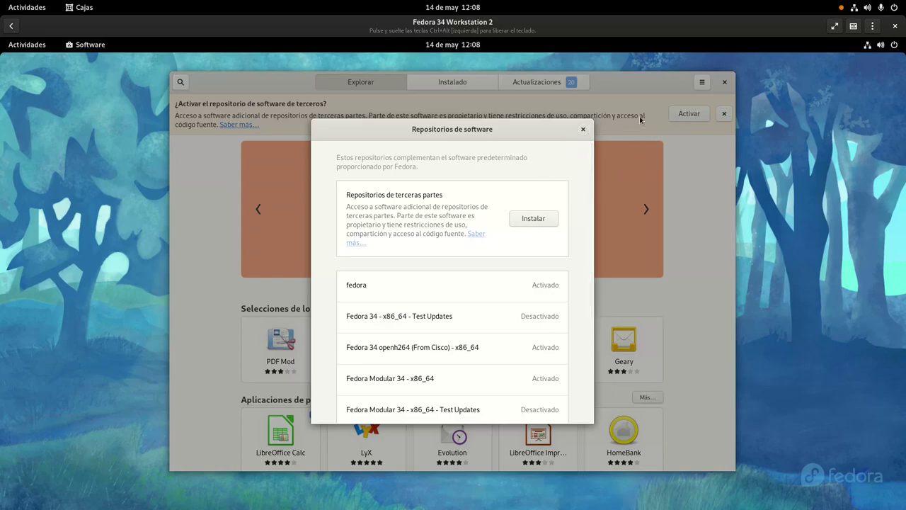
{"action": "left_click", "coordinate": [583, 129]}
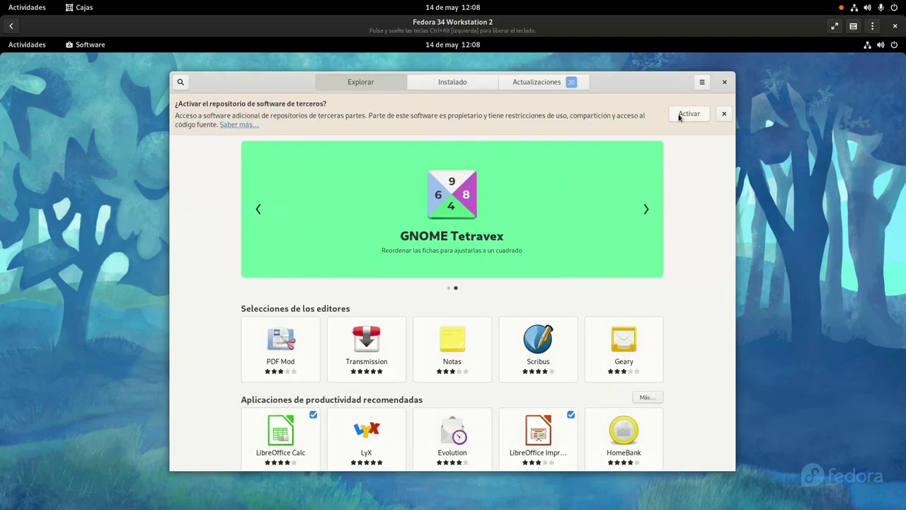
{"action": "left_click", "coordinate": [679, 115]}
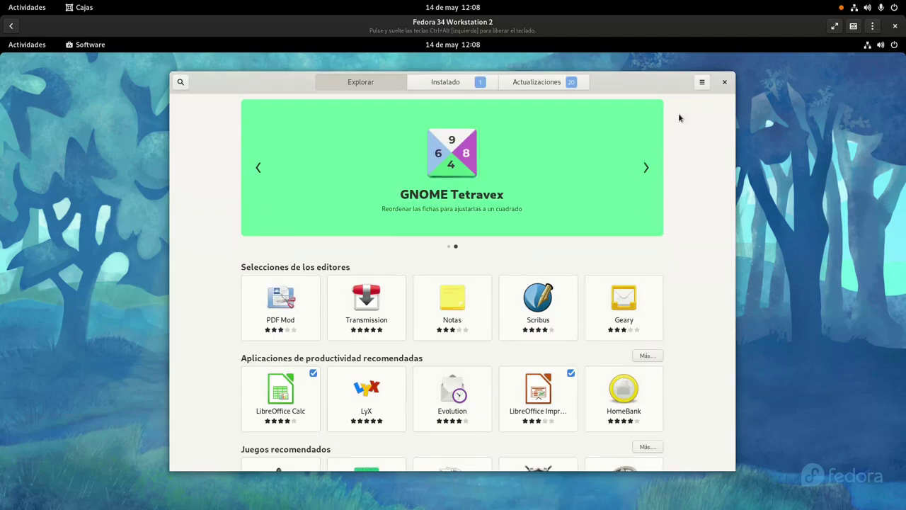
Switch from the Instalado page to the Actualizaciones list of pending updates.
{"action": "left_click", "coordinate": [446, 83]}
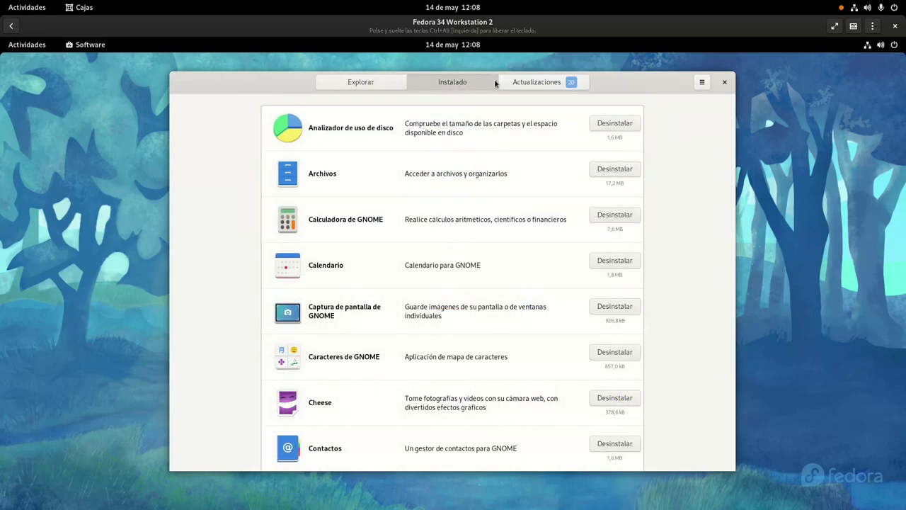
{"action": "left_click", "coordinate": [530, 82]}
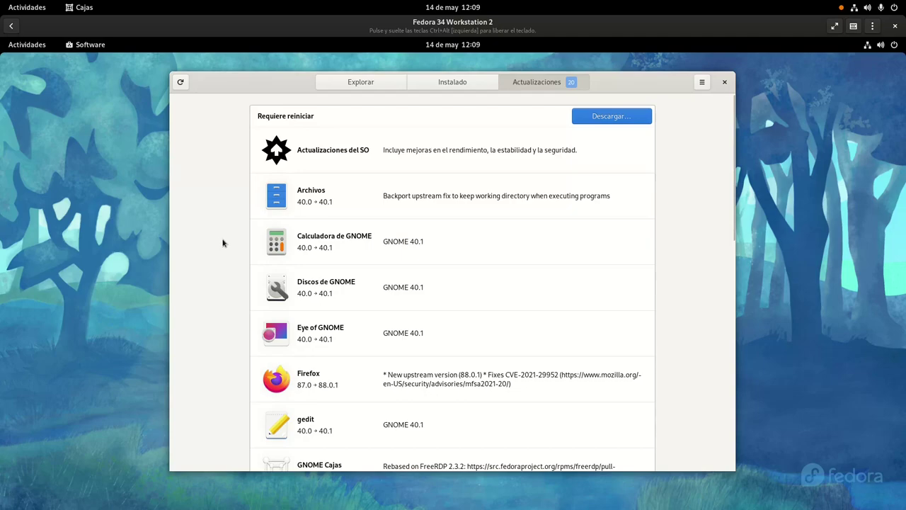
Start downloading the pending updates, then open Repositorios de software from the Explorar page.
{"action": "left_click", "coordinate": [606, 120]}
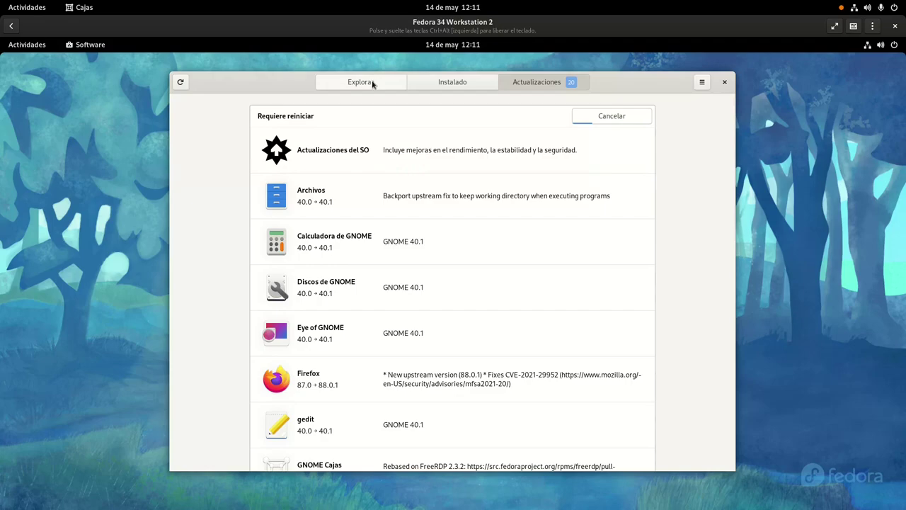
{"action": "left_click", "coordinate": [373, 84]}
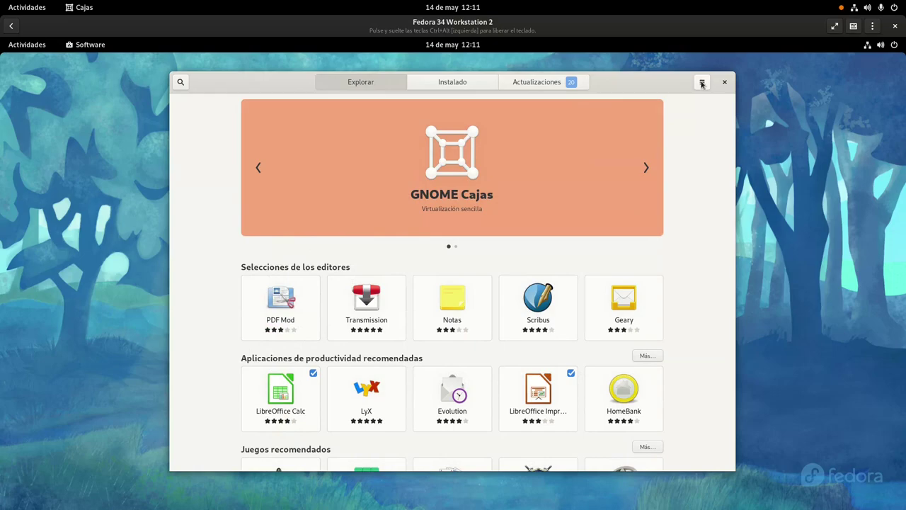
{"action": "left_click", "coordinate": [701, 82]}
{"action": "left_click", "coordinate": [683, 111]}
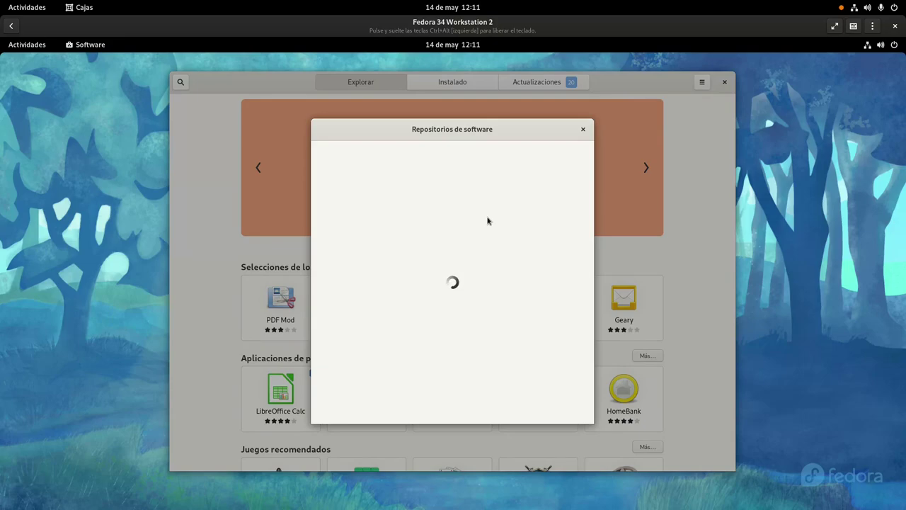
Close the loading Repositorios de software dialog and switch to the Actualizaciones tab.
{"action": "left_click", "coordinate": [583, 130]}
{"action": "left_click", "coordinate": [520, 81]}
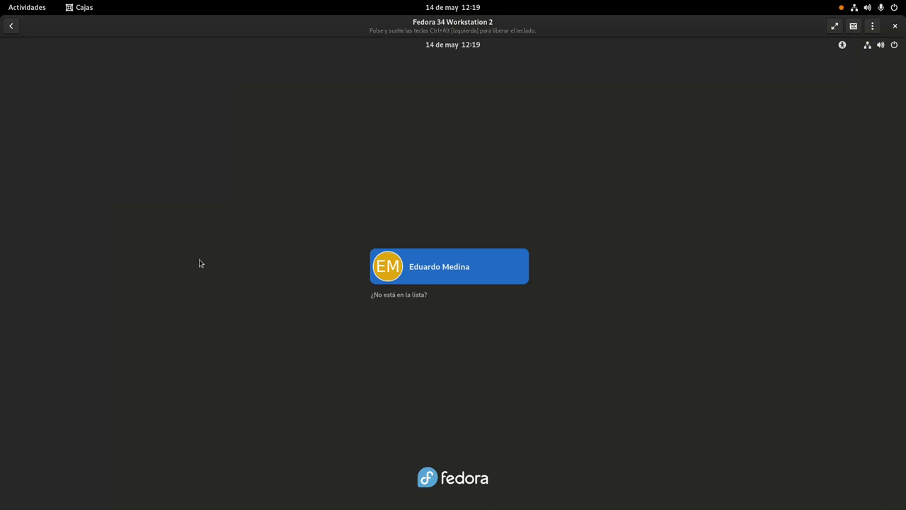
Log in to the Fedora guest with the user's password and launch Software from the dash.
{"action": "left_click", "coordinate": [445, 267]}
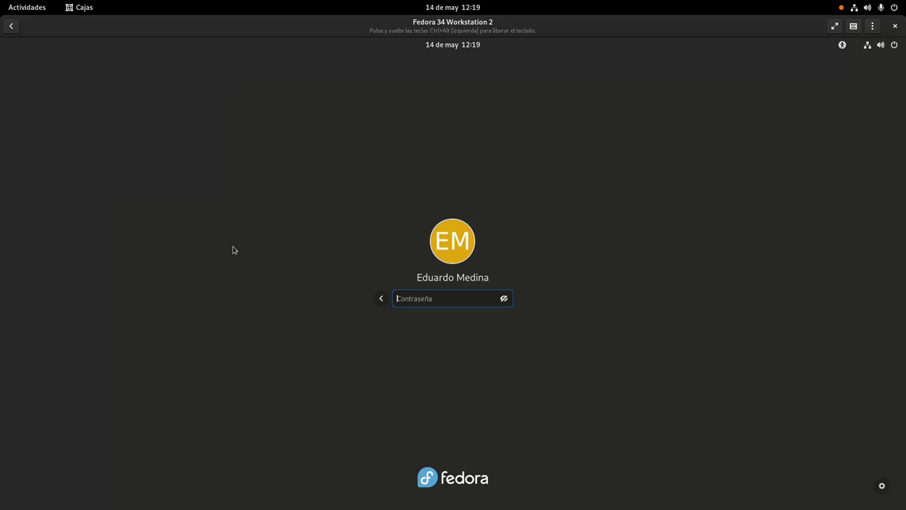
{"action": "type", "text": "••••••"}
{"action": "key", "text": "Return"}
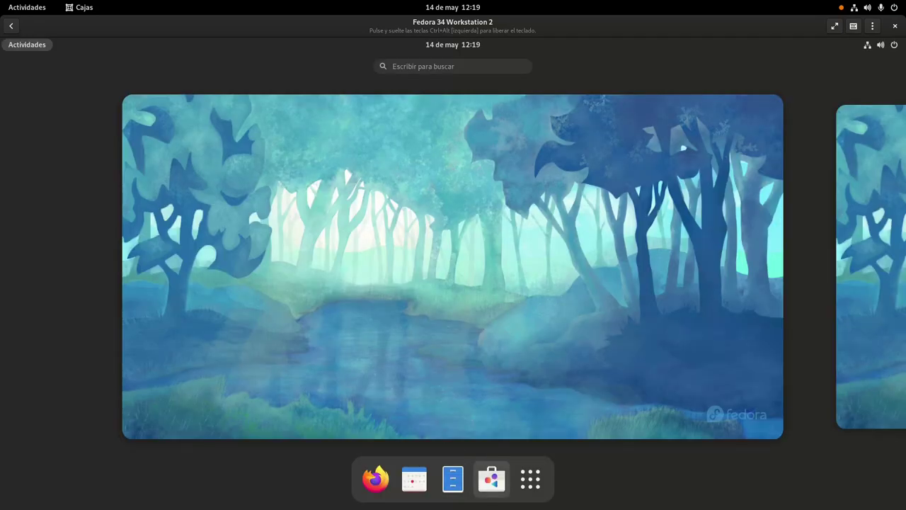
{"action": "left_click", "coordinate": [492, 487]}
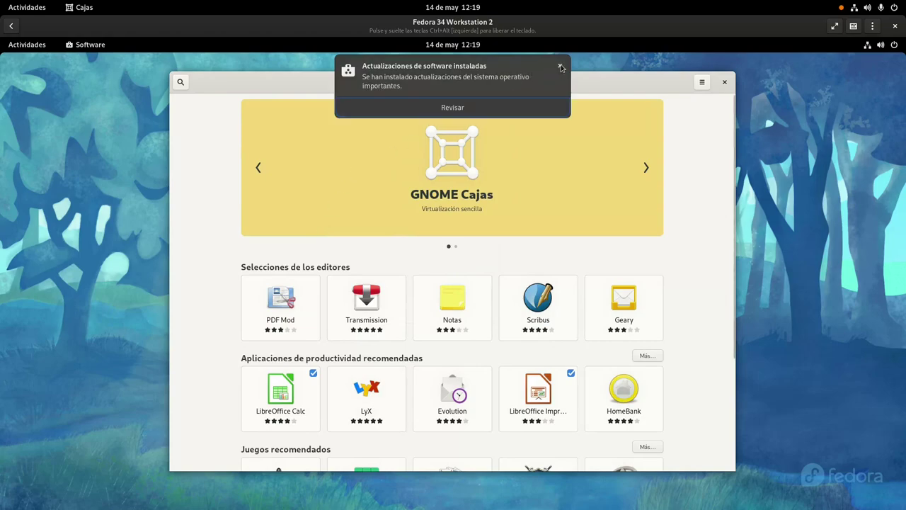
Dismiss the updates-installed notice and open the Repositorios de software list.
{"action": "left_click", "coordinate": [560, 64]}
{"action": "left_click", "coordinate": [702, 82]}
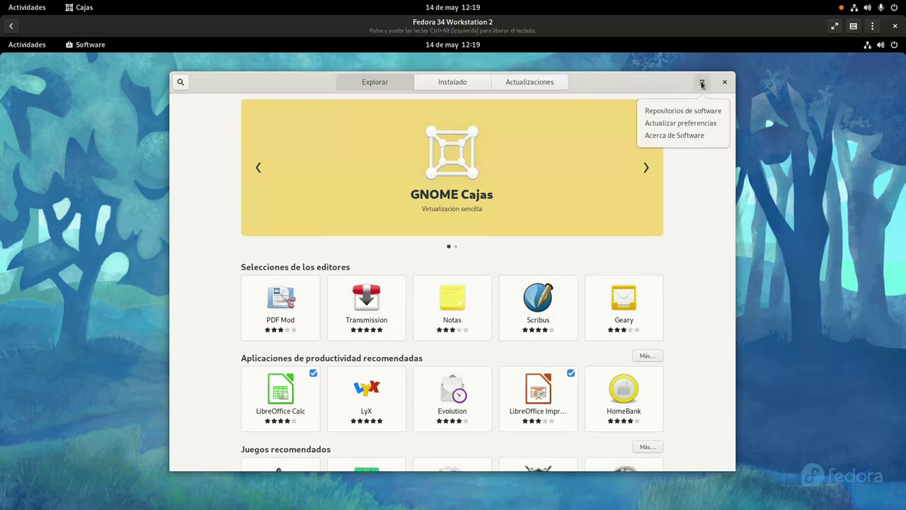
{"action": "left_click", "coordinate": [671, 110]}
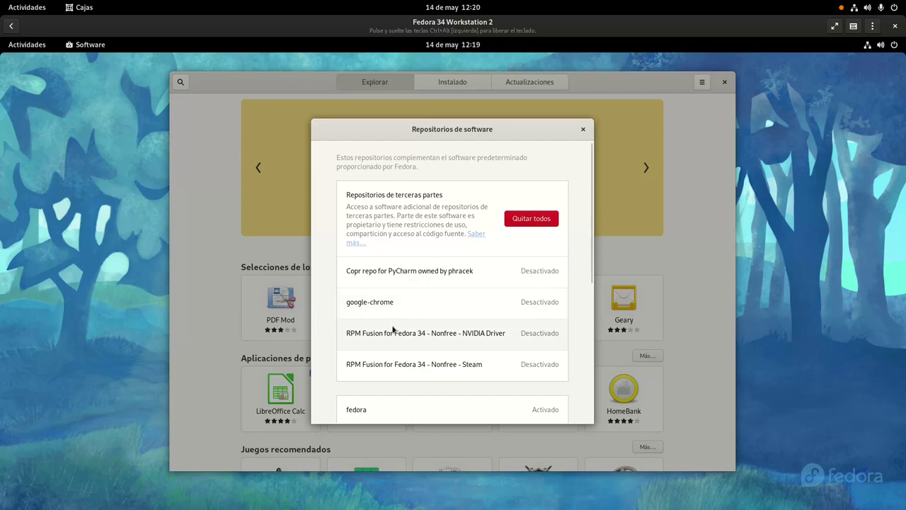
Scroll through the software repository list, then close the dialog.
{"action": "scroll", "coordinate": [382, 357], "scroll_direction": "down", "scroll_amount": 4}
{"action": "scroll", "coordinate": [382, 347], "scroll_direction": "down", "scroll_amount": 4}
{"action": "scroll", "coordinate": [382, 347], "scroll_direction": "up", "scroll_amount": 8}
{"action": "scroll", "coordinate": [385, 344], "scroll_direction": "down", "scroll_amount": 8}
{"action": "scroll", "coordinate": [385, 344], "scroll_direction": "up", "scroll_amount": 7}
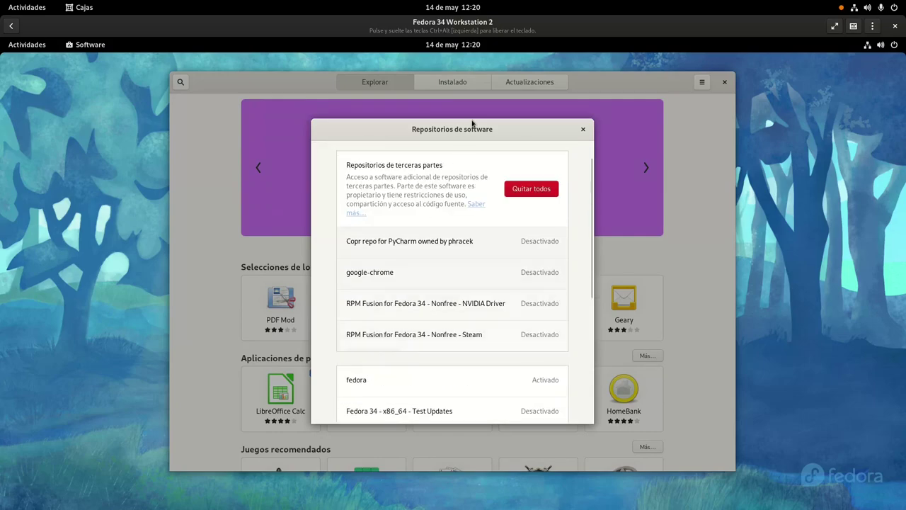
{"action": "left_click", "coordinate": [583, 130]}
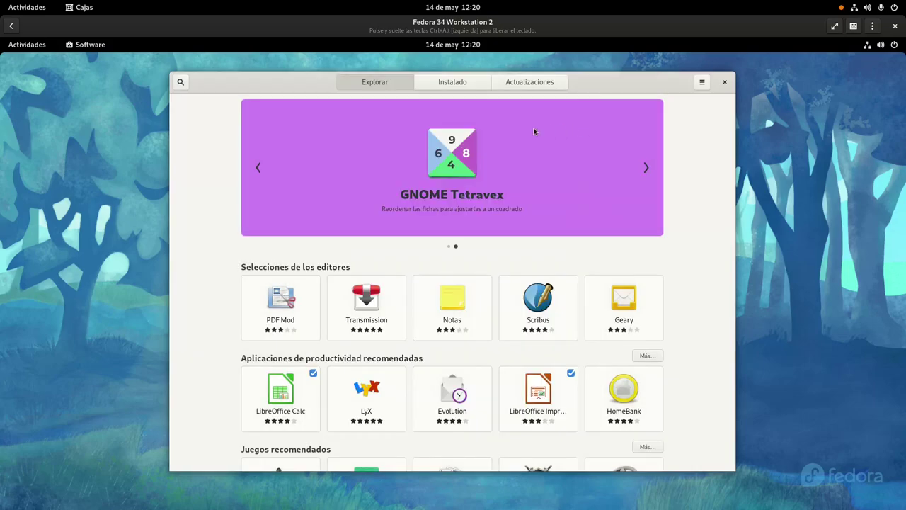
Search Software for 'chrome', view the Google Chrome page, then close Software.
{"action": "left_click", "coordinate": [181, 82]}
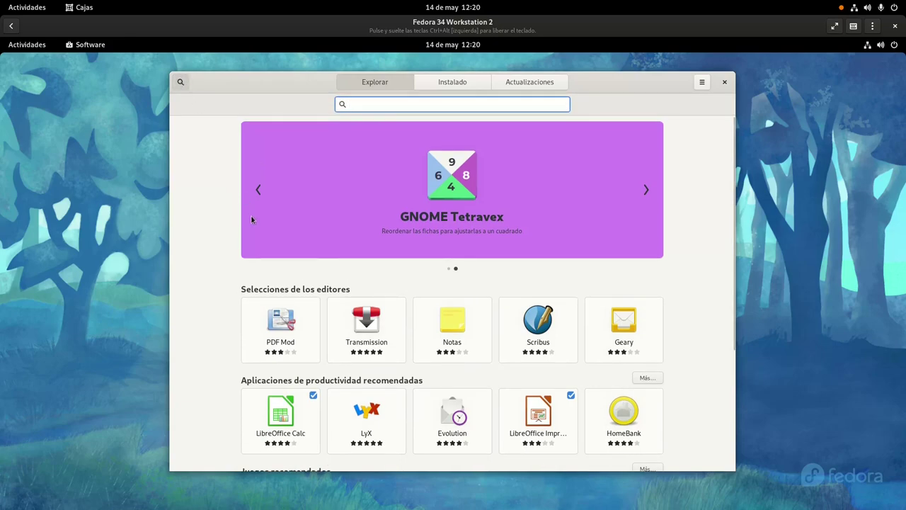
{"action": "type", "text": "chrome"}
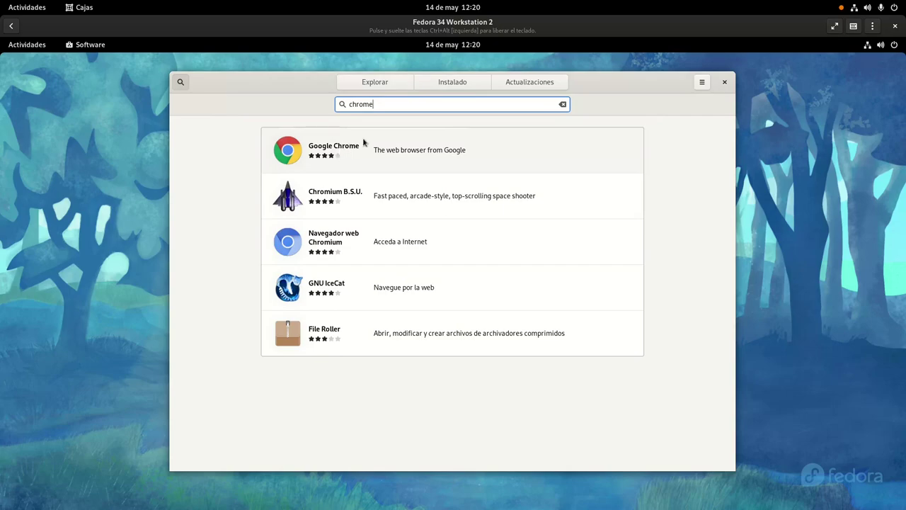
{"action": "left_click", "coordinate": [364, 142]}
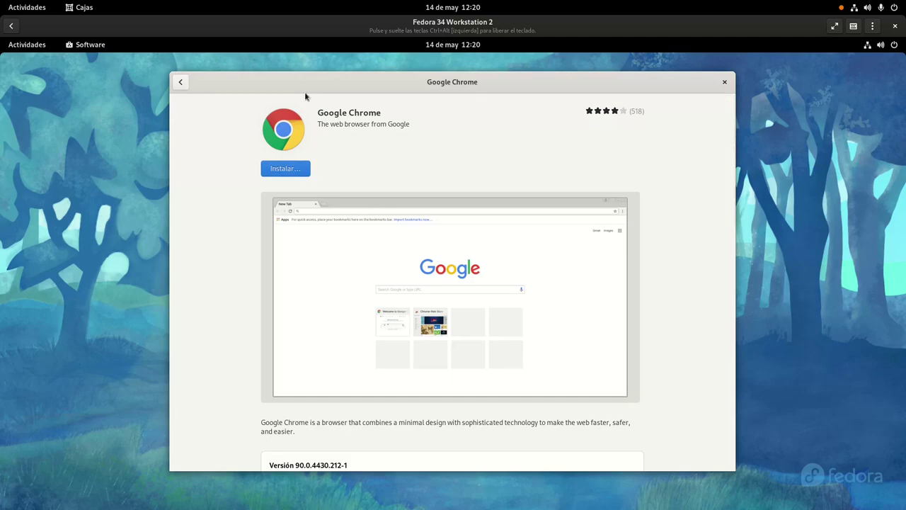
{"action": "left_click", "coordinate": [723, 83]}
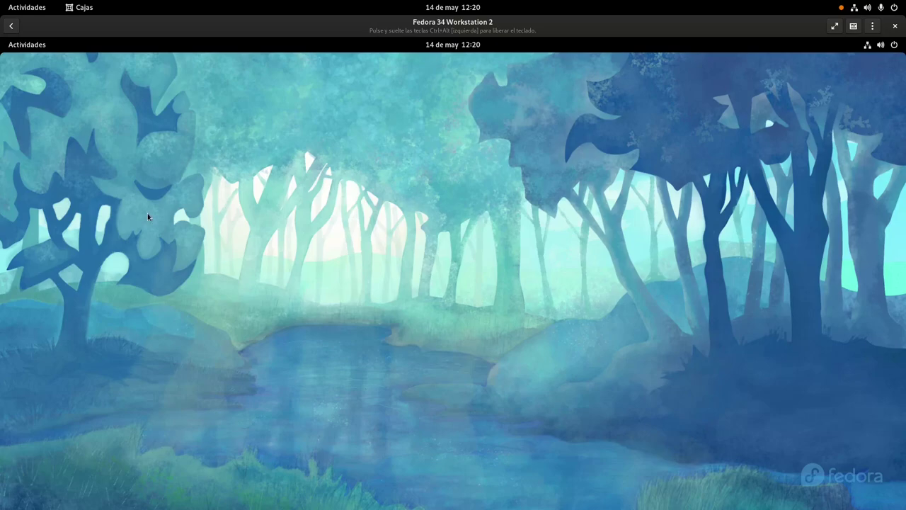
Launch Firefox from the Activities dash and maximize its window.
{"action": "left_click", "coordinate": [19, 47]}
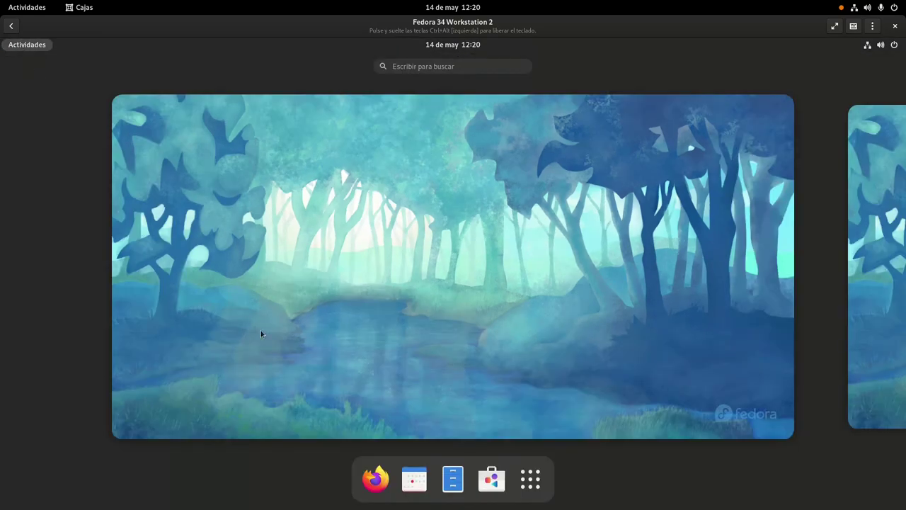
{"action": "left_click", "coordinate": [375, 479]}
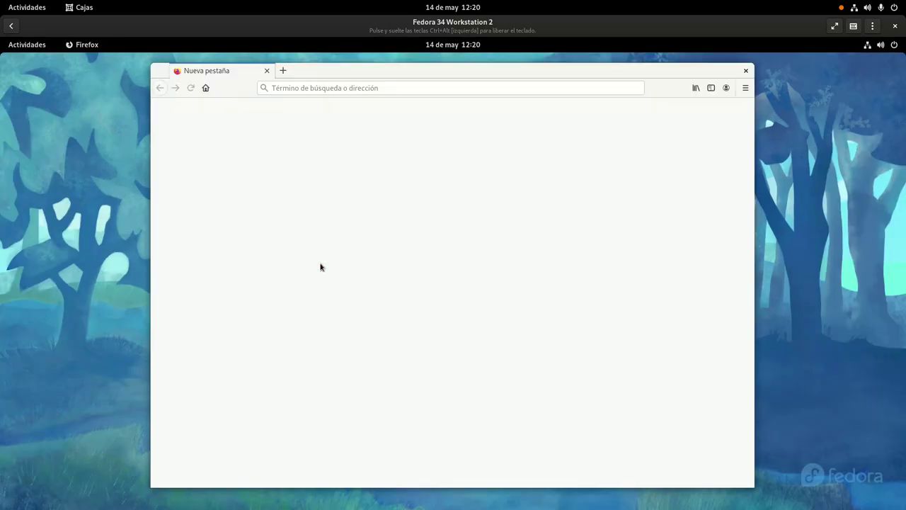
{"action": "left_click_drag", "start_coordinate": [455, 73], "coordinate": [463, 53]}
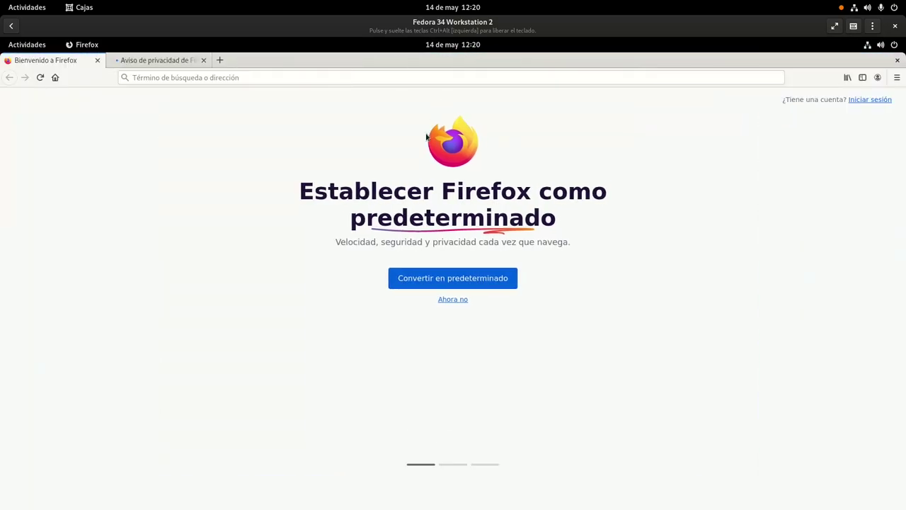
Skip the default-browser, import and theme welcome steps and close the privacy notice tab.
{"action": "left_click", "coordinate": [447, 304]}
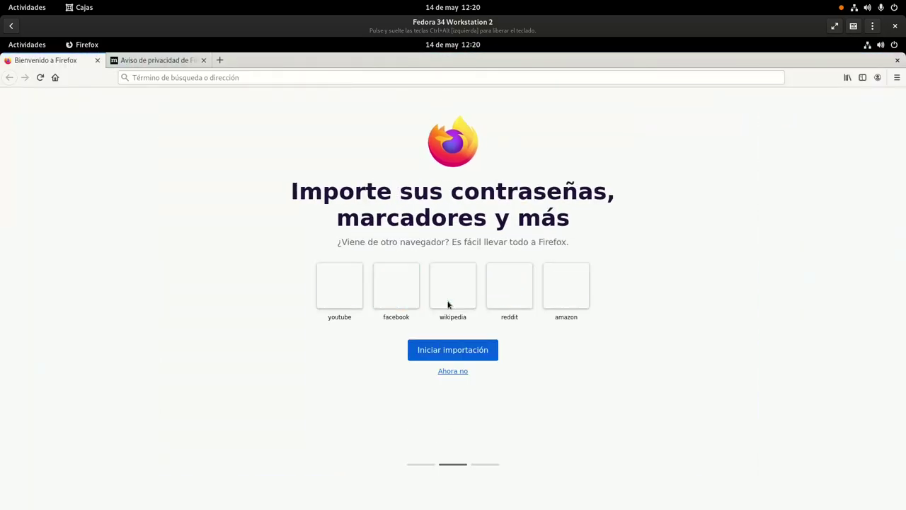
{"action": "left_click", "coordinate": [446, 372]}
{"action": "left_click", "coordinate": [454, 360]}
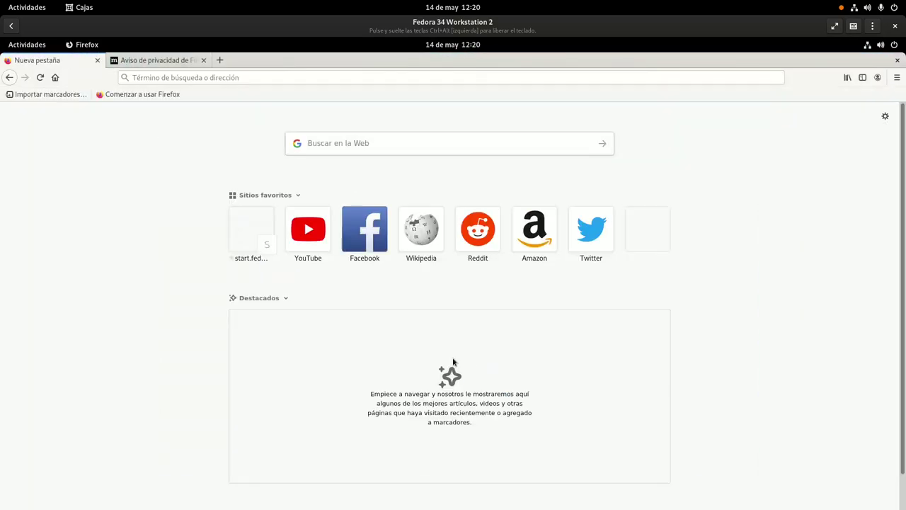
{"action": "left_click", "coordinate": [203, 61]}
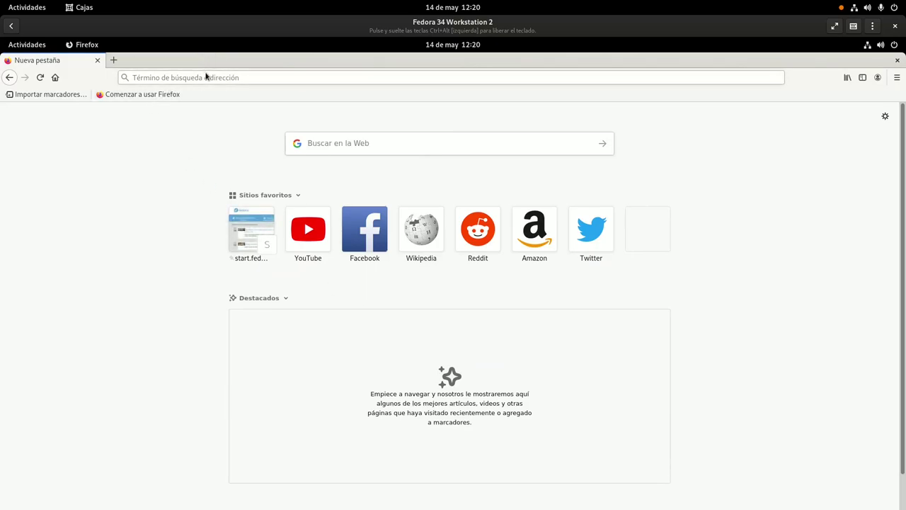
{"action": "left_click", "coordinate": [206, 77]}
Search the web for 'rpmfusion', accept the cookie terms and open the RPM Fusion Configuration page.
{"action": "type", "text": "www."}
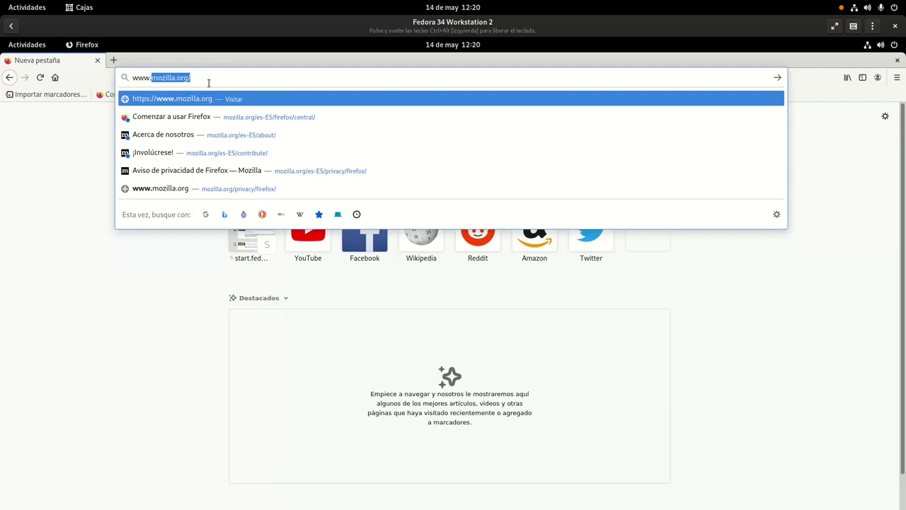
{"action": "type", "text": "bi"}
{"action": "key", "text": "BackSpace"}
{"action": "key", "text": "BackSpace"}
{"action": "key", "text": "BackSpace"}
{"action": "key", "text": "BackSpace"}
{"action": "key", "text": "BackSpace"}
{"action": "key", "text": "BackSpace"}
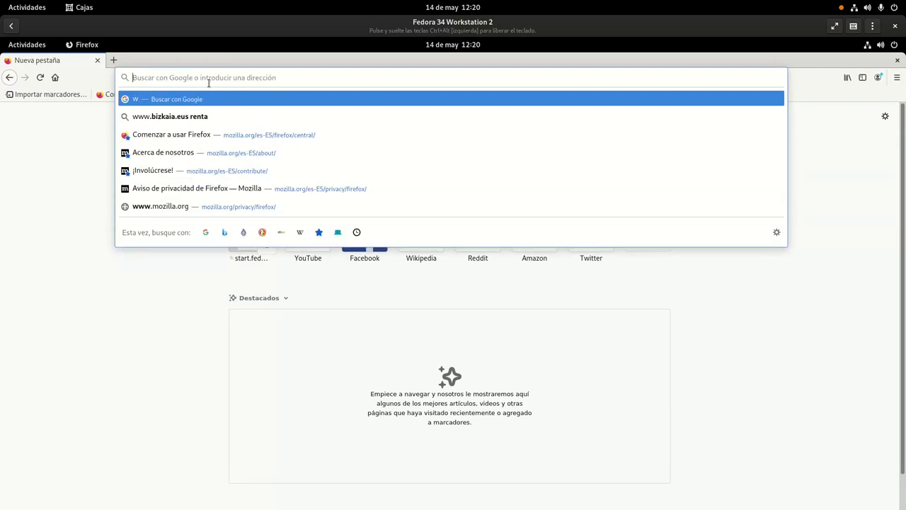
{"action": "type", "text": "rpmfusion"}
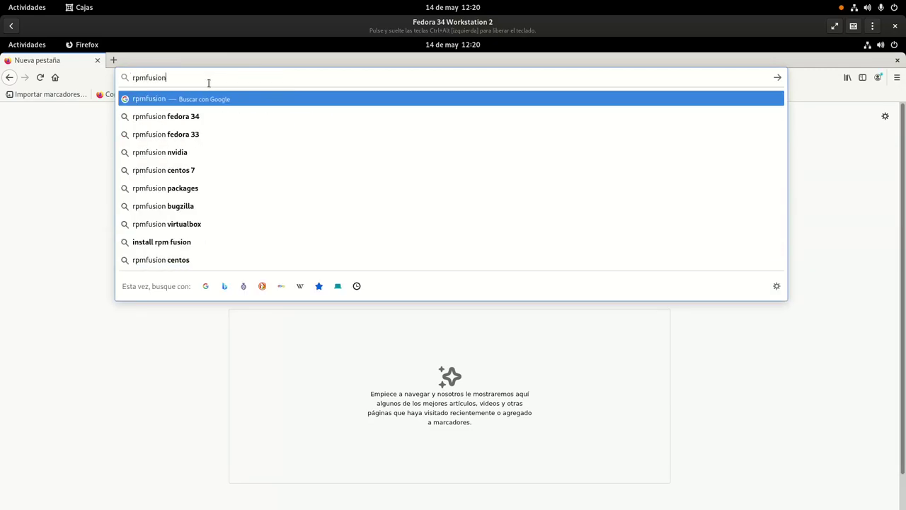
{"action": "key", "text": "Return"}
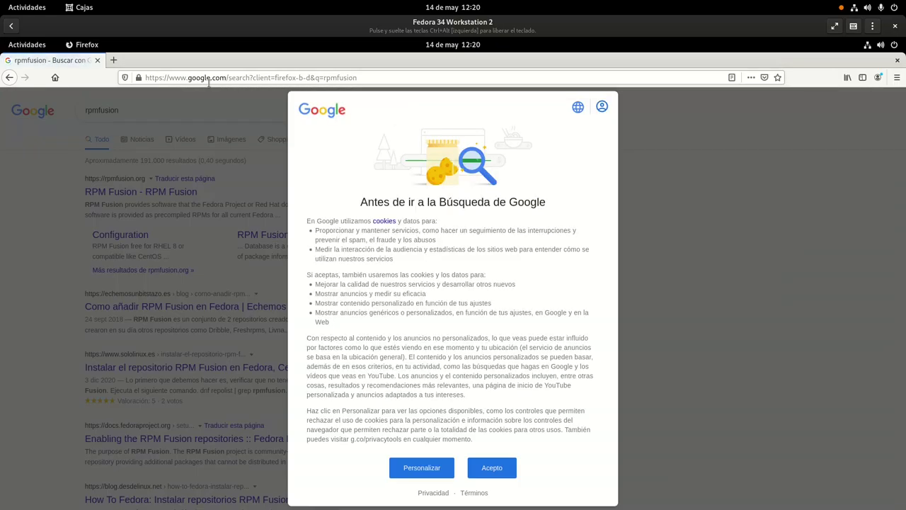
{"action": "left_click", "coordinate": [492, 467]}
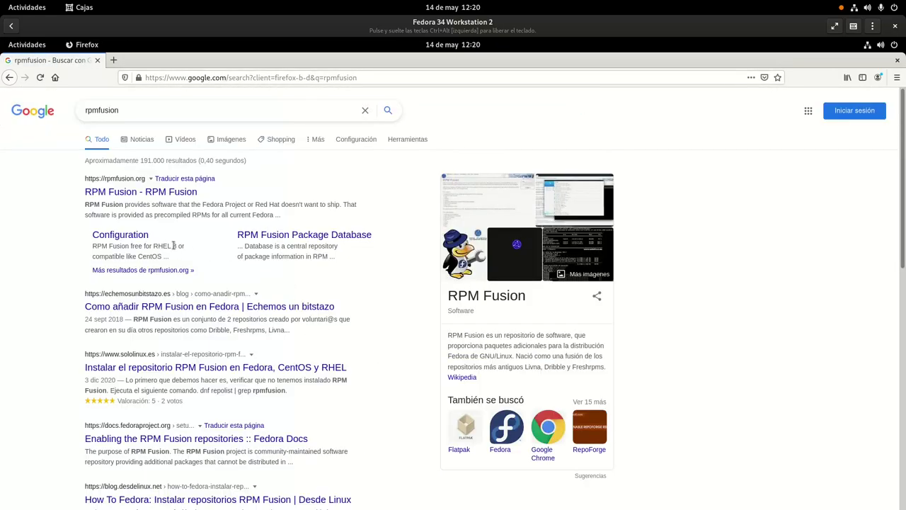
{"action": "left_click", "coordinate": [138, 238]}
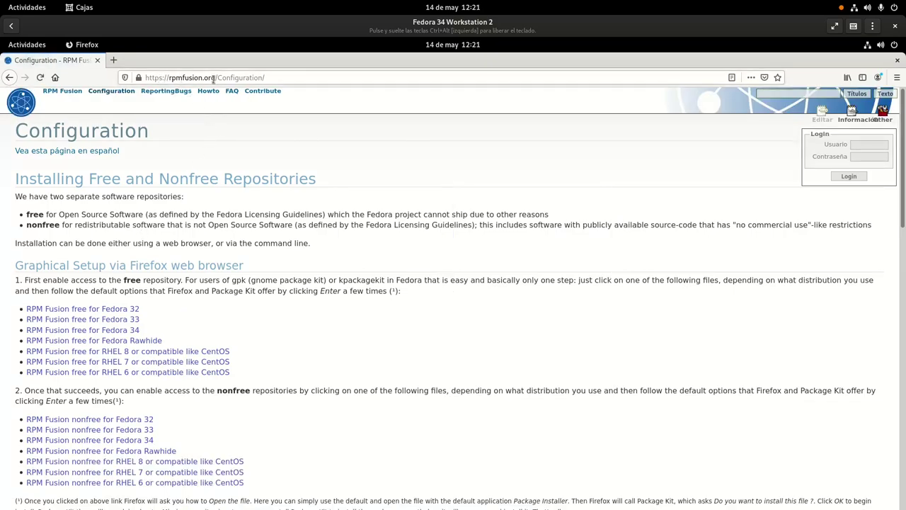
Reload the RPM Fusion Configuration page.
{"action": "left_click_drag", "start_coordinate": [212, 77], "coordinate": [167, 78]}
{"action": "left_click", "coordinate": [212, 78]}
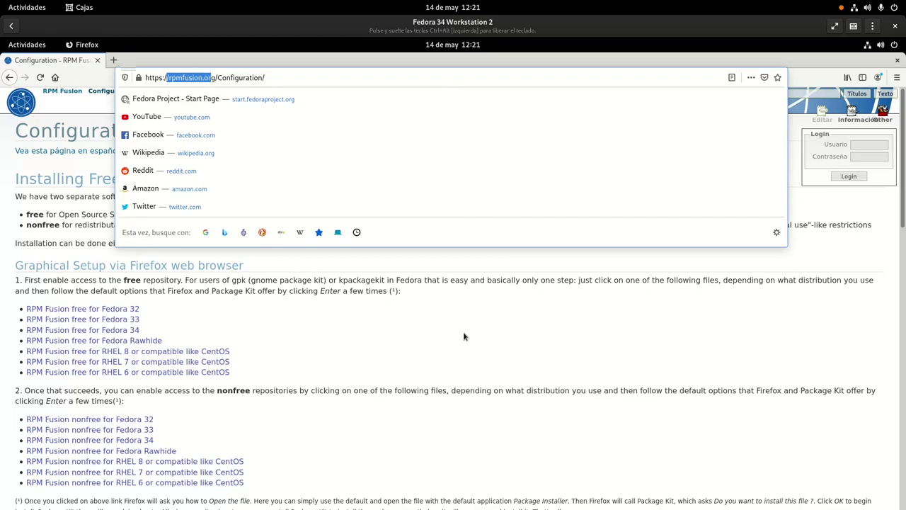
{"action": "left_click", "coordinate": [464, 337]}
{"action": "left_click", "coordinate": [113, 92]}
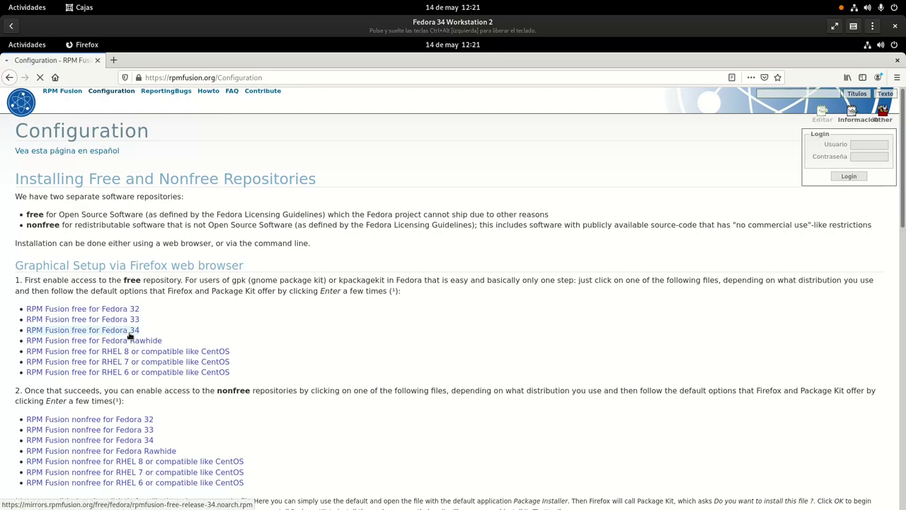
Save rpmfusion-free-release-34 and rpmfusion-nonfree-release-34 noarch.rpm packages to disk.
{"action": "left_click", "coordinate": [83, 193]}
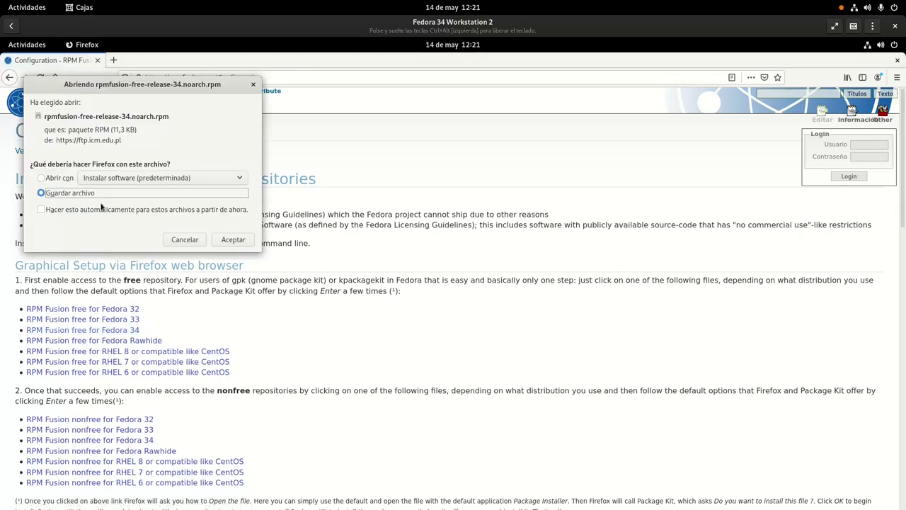
{"action": "left_click", "coordinate": [232, 241]}
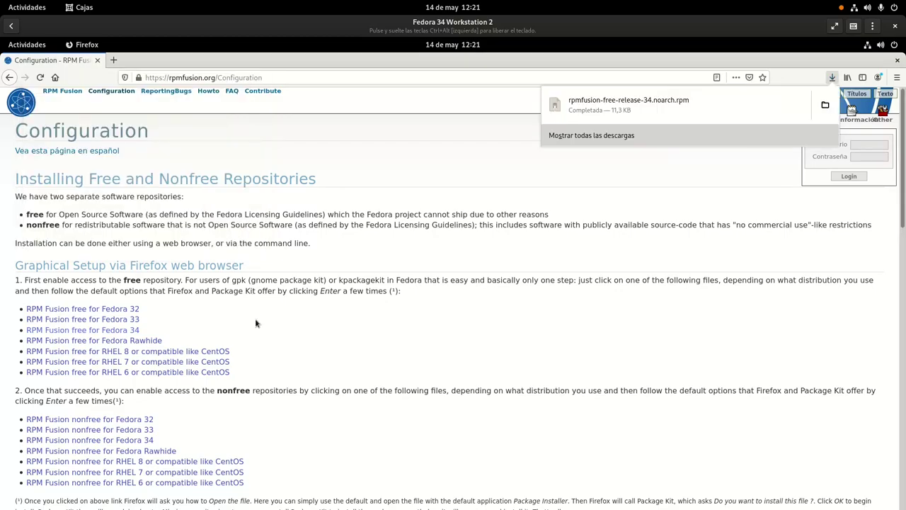
{"action": "left_click", "coordinate": [145, 444]}
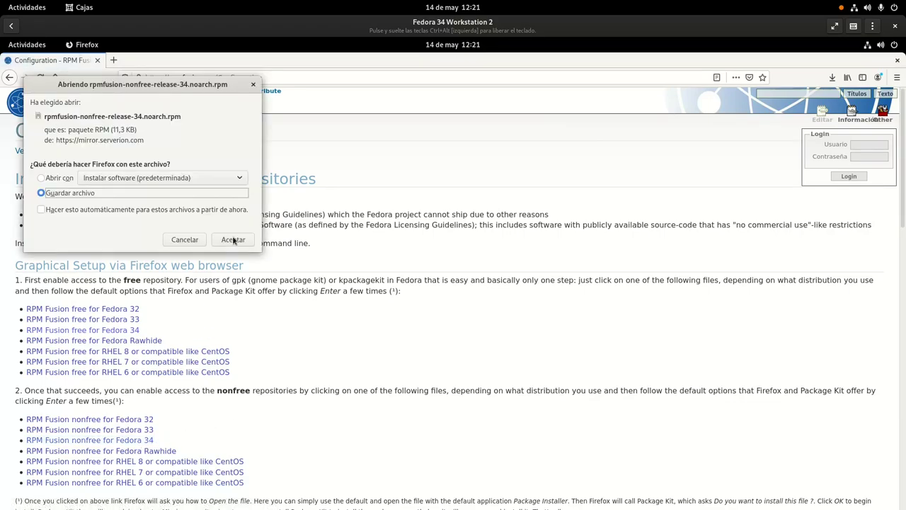
{"action": "left_click", "coordinate": [233, 240]}
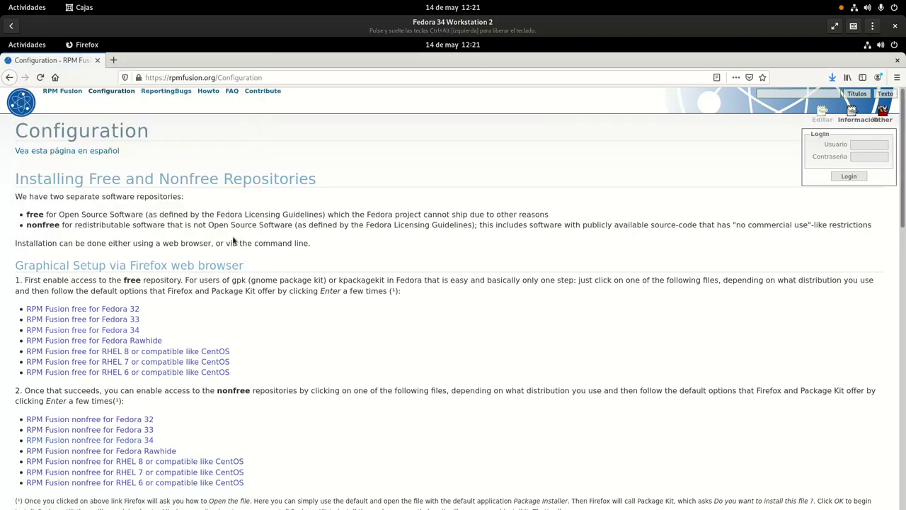
{"action": "left_click", "coordinate": [288, 78]}
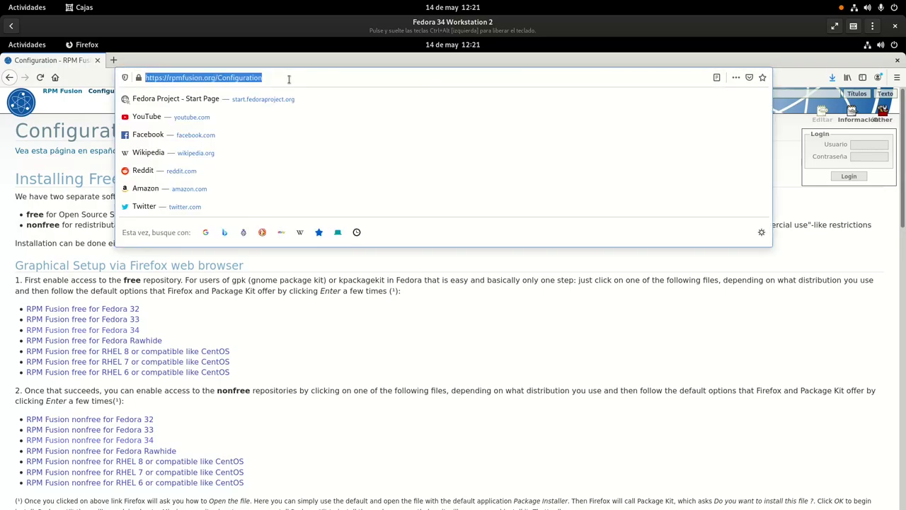
{"action": "type", "text": "www."}
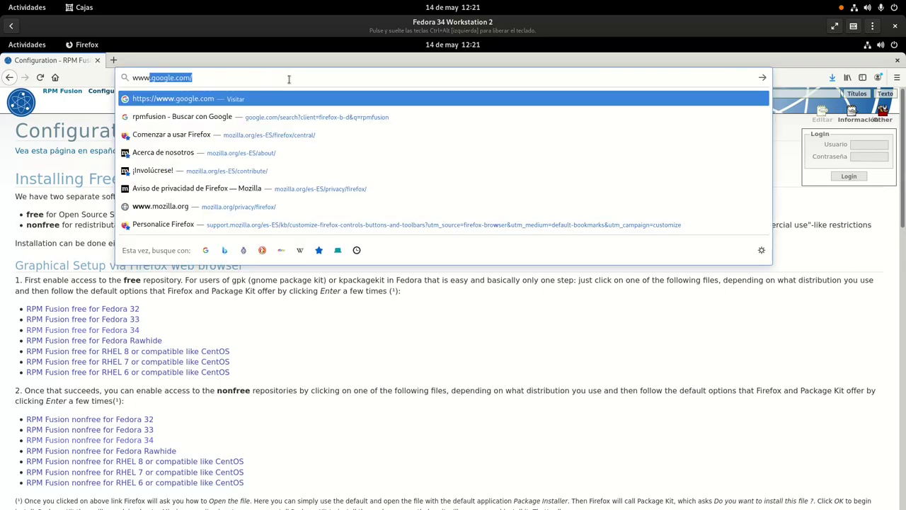
{"action": "type", "text": "flathub.org"}
{"action": "key", "text": "Return"}
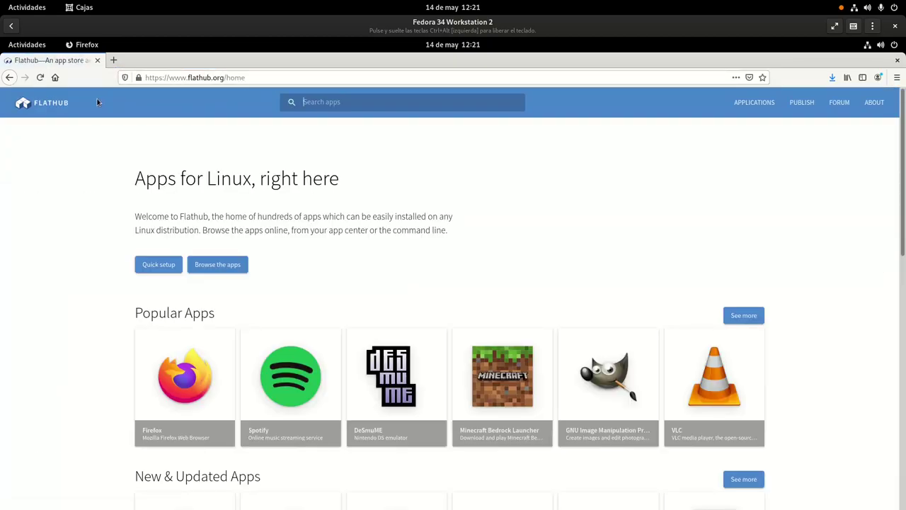
{"action": "left_click", "coordinate": [163, 266]}
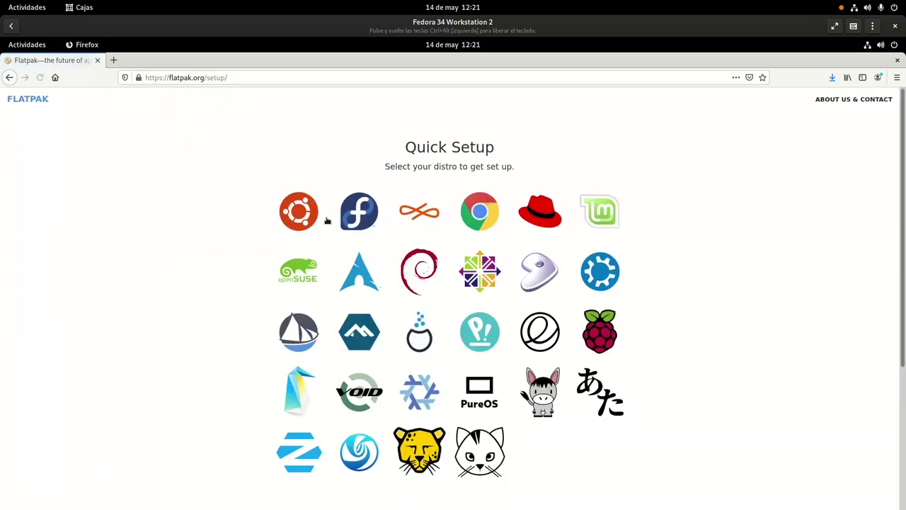
{"action": "left_click", "coordinate": [361, 214]}
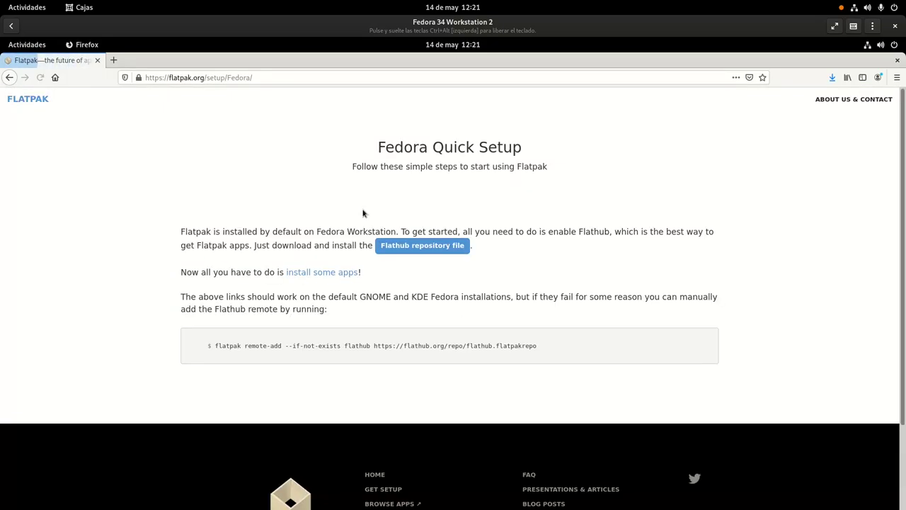
Save the Flathub repository file flathub.flatpakrepo to disk.
{"action": "left_click", "coordinate": [398, 247]}
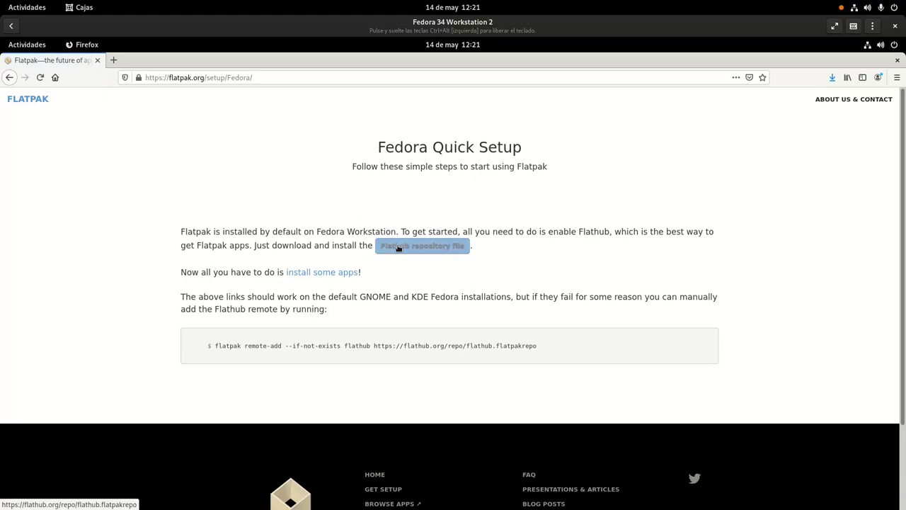
{"action": "left_click", "coordinate": [78, 202]}
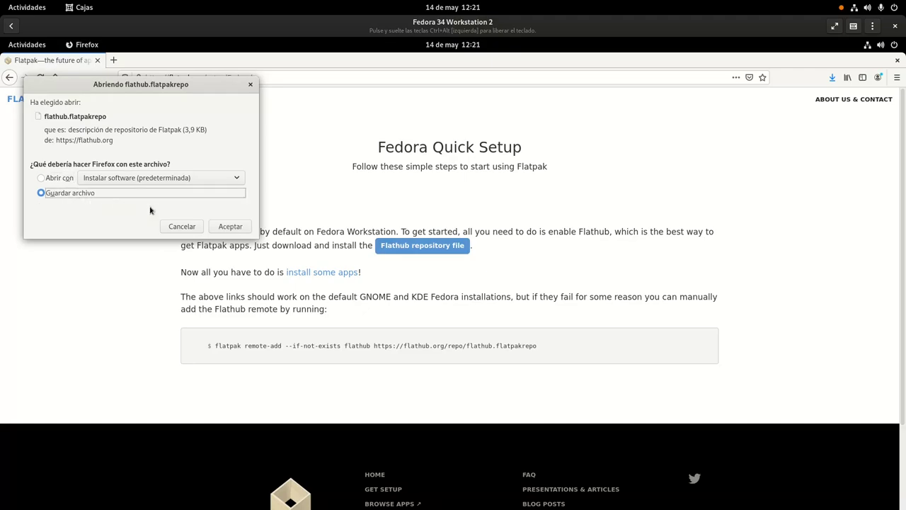
{"action": "left_click", "coordinate": [238, 229]}
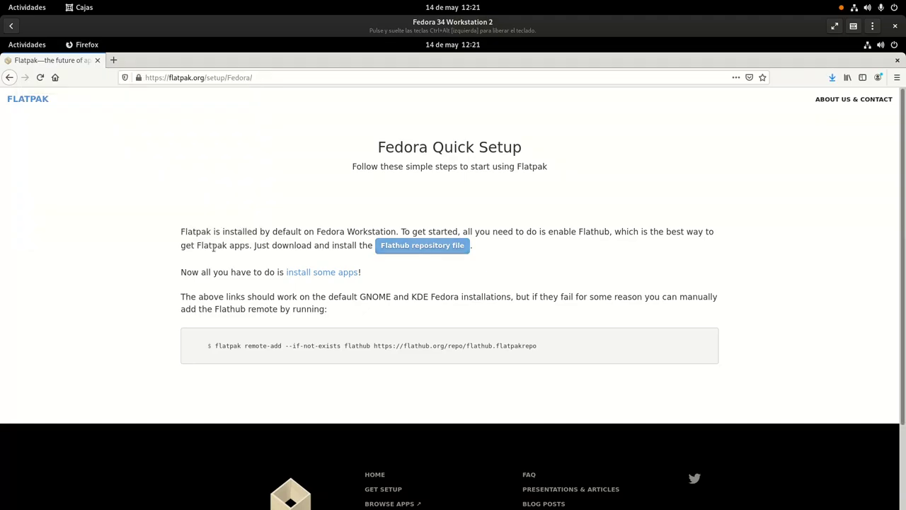
Close Firefox and launch the Archivos file manager from the Activities overview.
{"action": "left_click", "coordinate": [897, 61]}
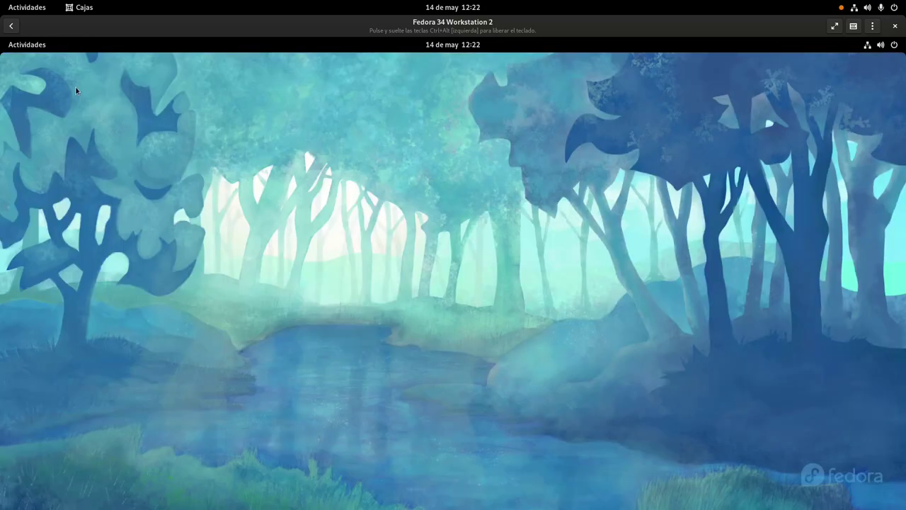
{"action": "left_click", "coordinate": [26, 44]}
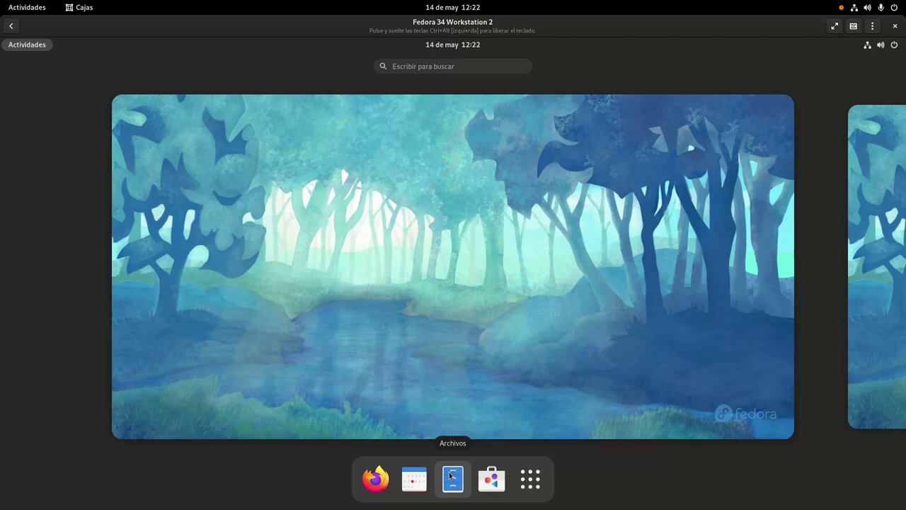
{"action": "left_click", "coordinate": [452, 476]}
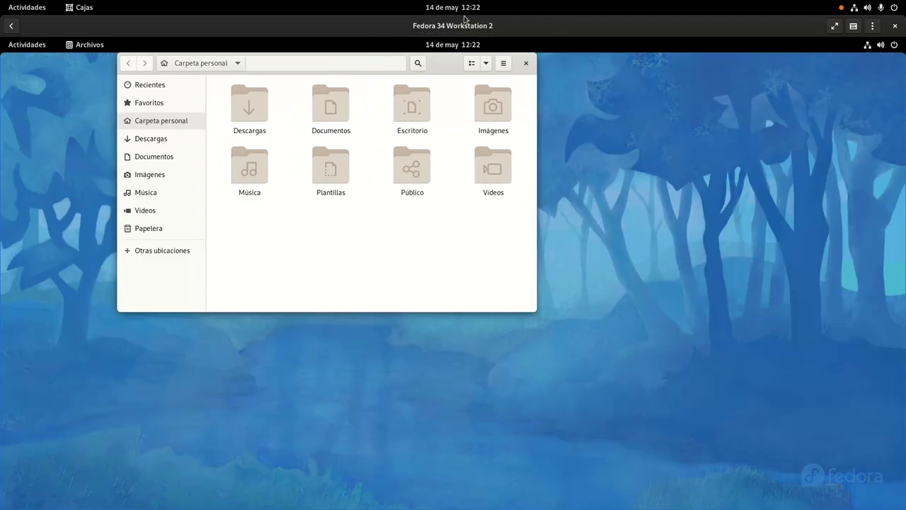
Maximize the Files window and open the Descargas folder.
{"action": "double_click", "coordinate": [473, 66]}
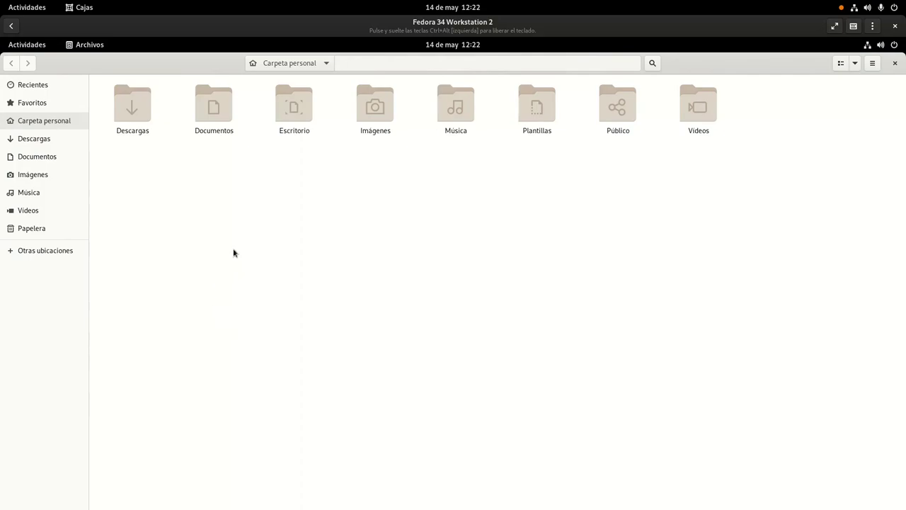
{"action": "double_click", "coordinate": [124, 126]}
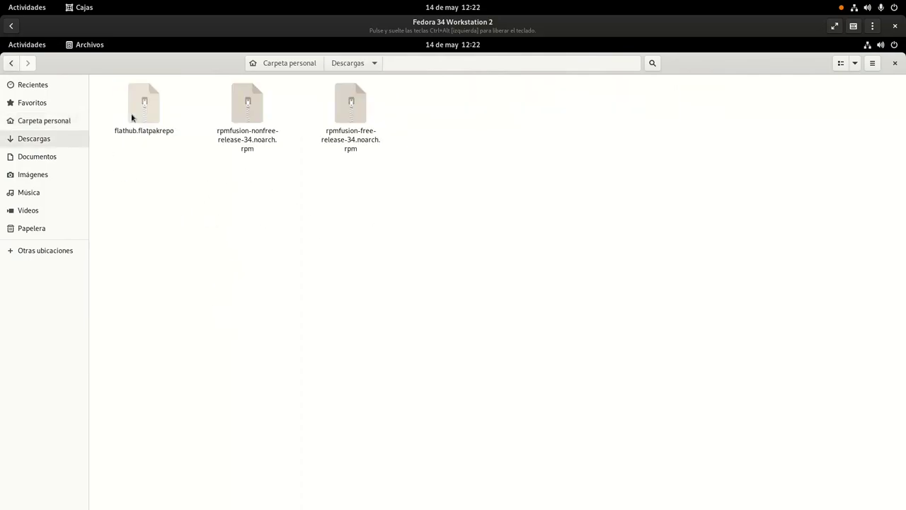
{"action": "right_click", "coordinate": [352, 115]}
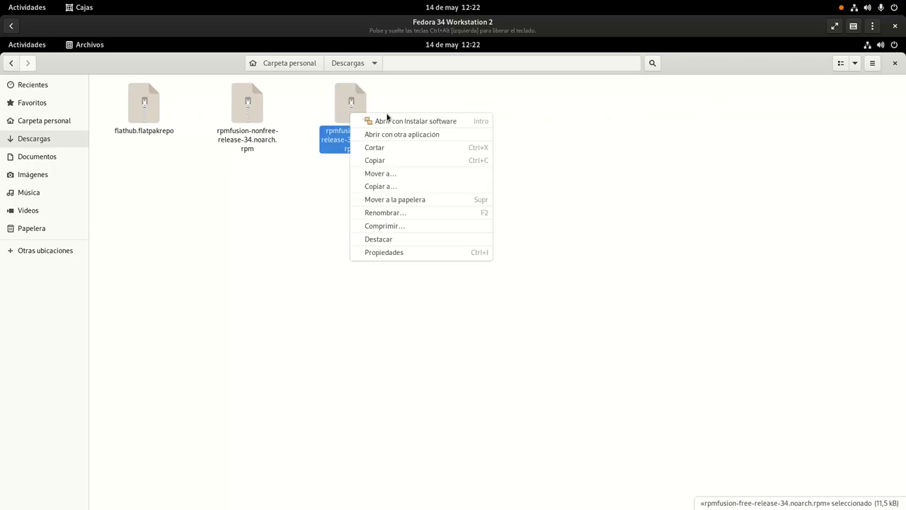
{"action": "left_click", "coordinate": [410, 104]}
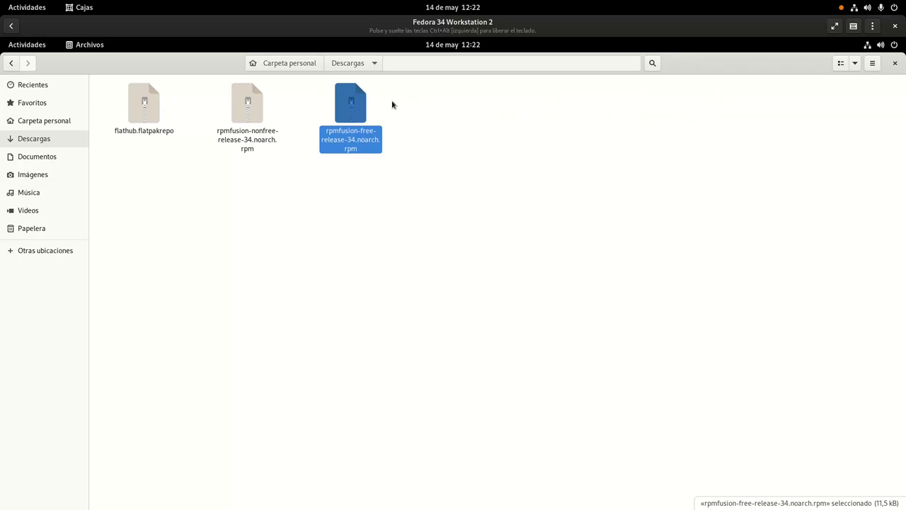
Confirm in the rpmfusion-free package's Properties that it opens with Instalar software.
{"action": "right_click", "coordinate": [349, 104]}
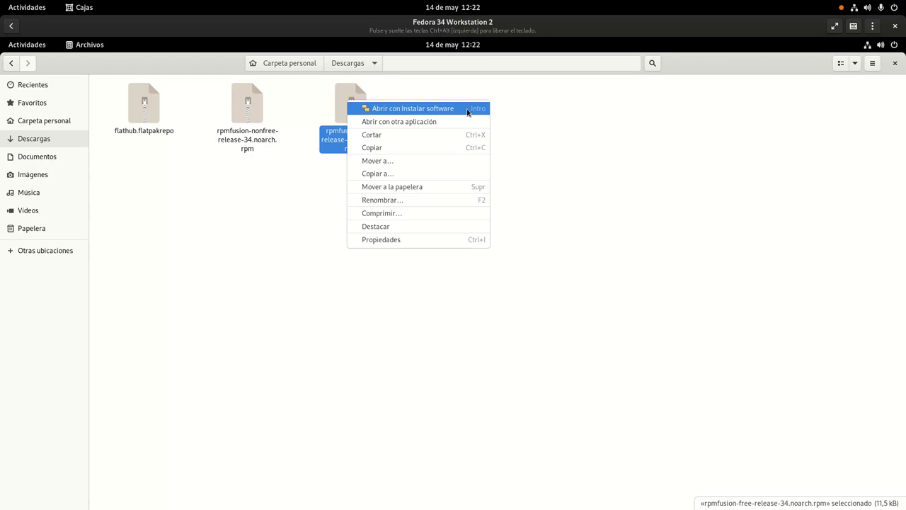
{"action": "left_click", "coordinate": [435, 240]}
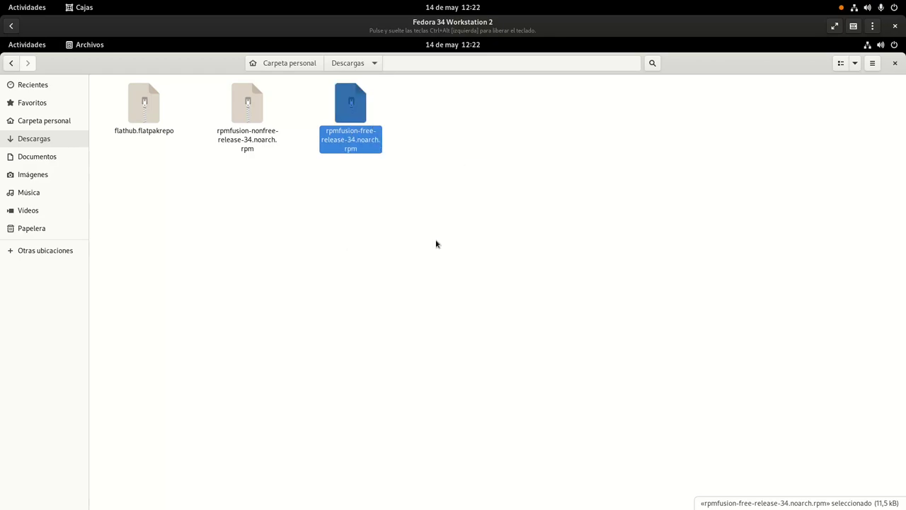
{"action": "left_click", "coordinate": [524, 192]}
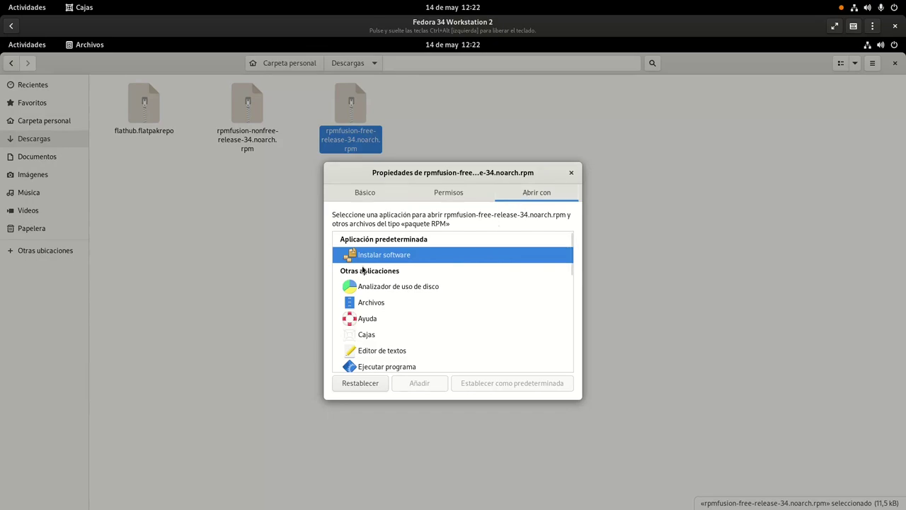
{"action": "left_click", "coordinate": [571, 172]}
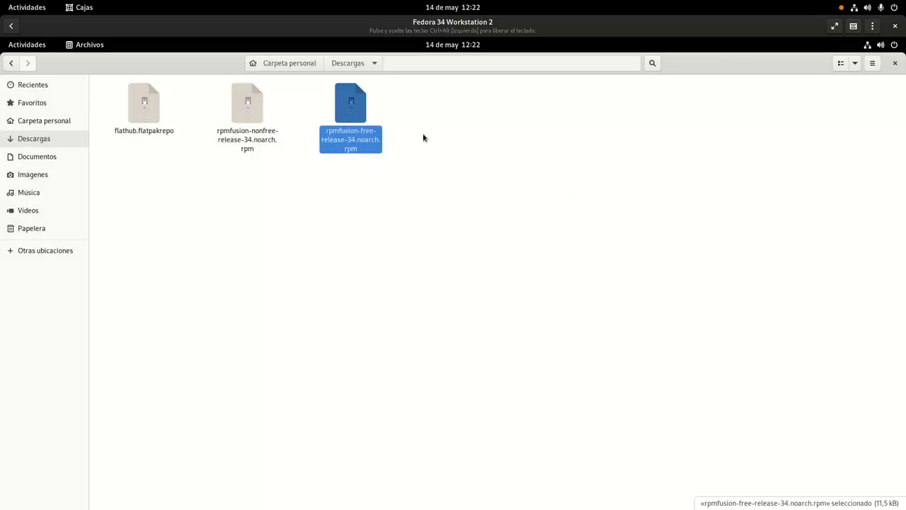
{"action": "right_click", "coordinate": [352, 119]}
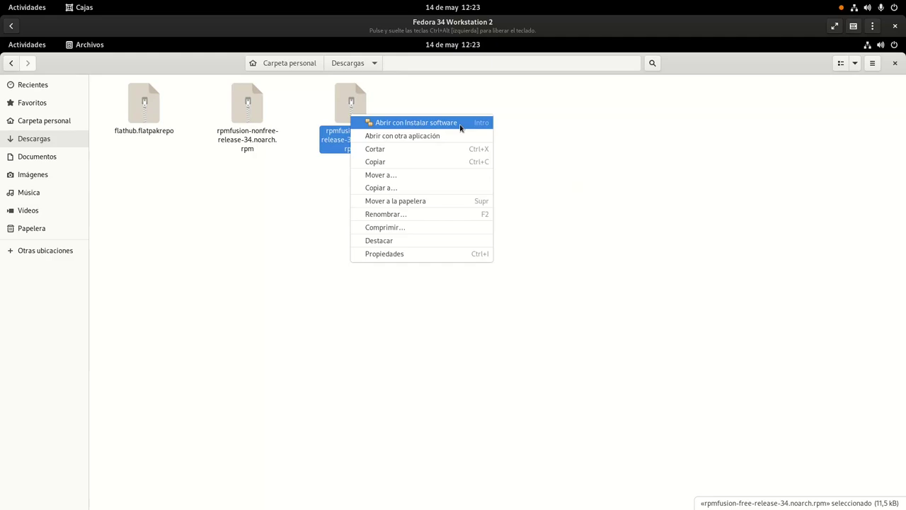
Open the rpmfusion-free RPM with Instalar software, install RPM Fusion Free 34-1 using the password, and close Software.
{"action": "left_click", "coordinate": [460, 127]}
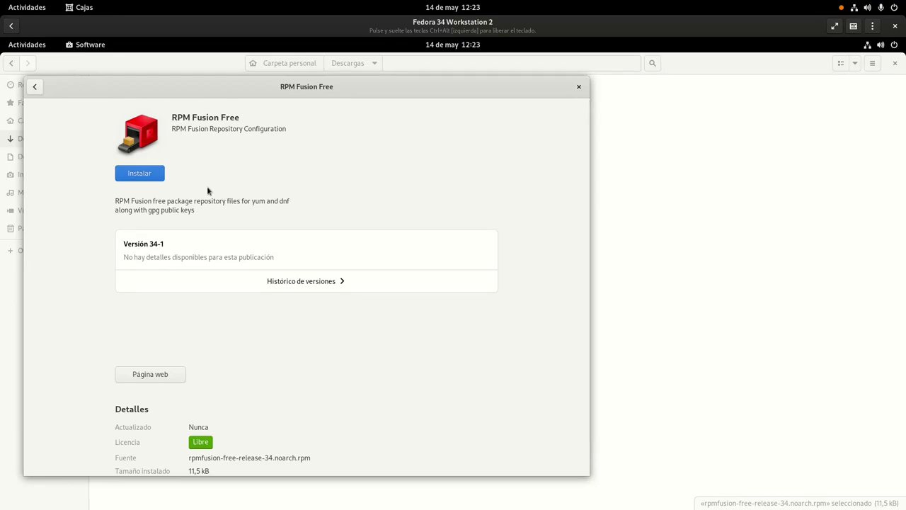
{"action": "left_click", "coordinate": [140, 175]}
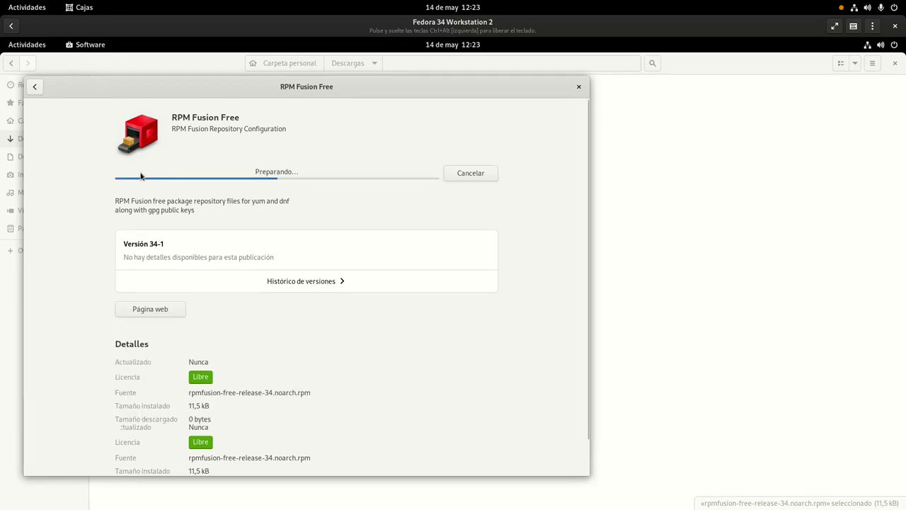
{"action": "type", "text": "••••••"}
{"action": "key", "text": "Return"}
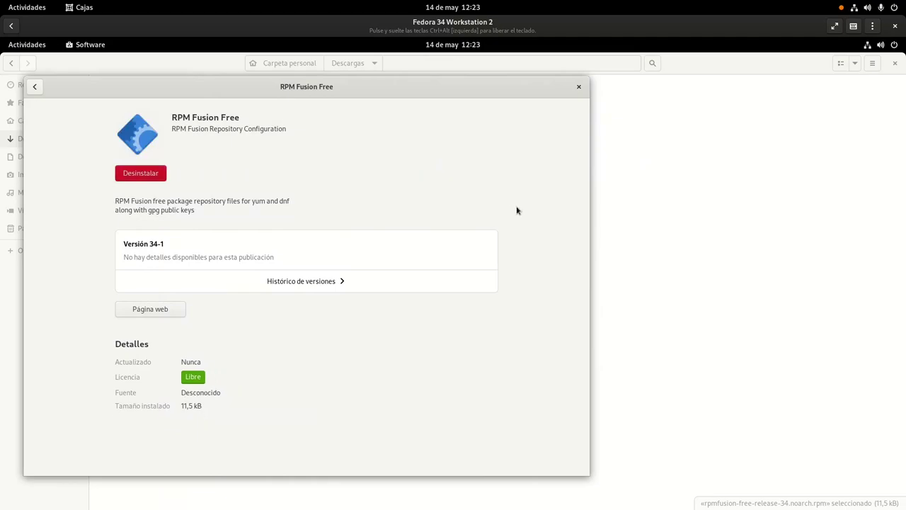
{"action": "left_click", "coordinate": [579, 87]}
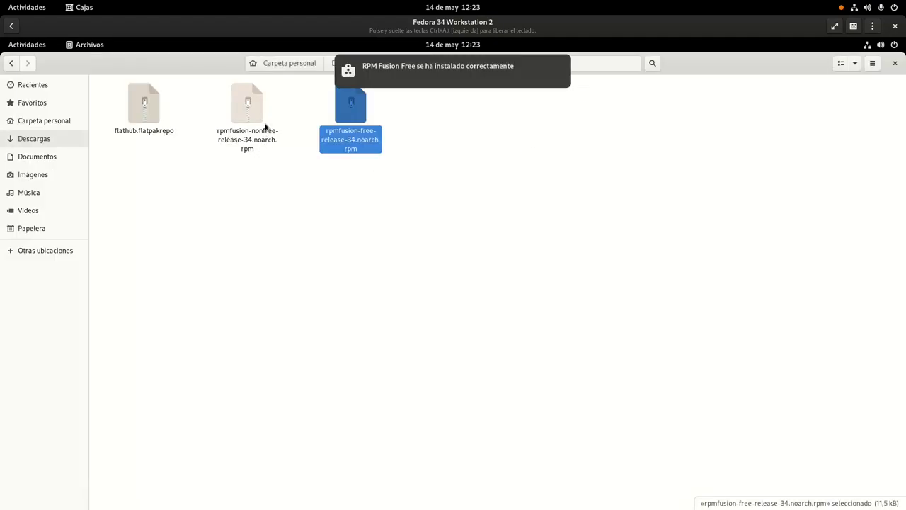
Open the rpmfusion-nonfree RPM with Instalar software, install it after re-entering the password, and close Software.
{"action": "right_click", "coordinate": [243, 112]}
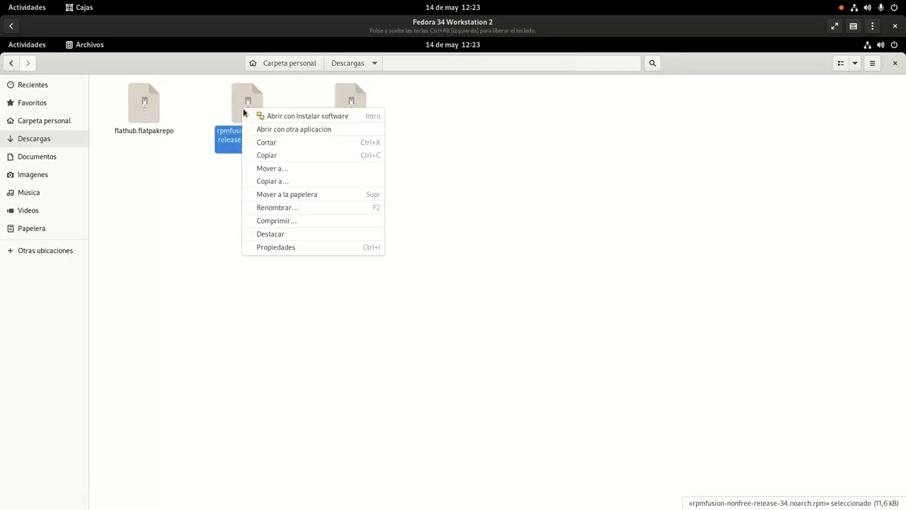
{"action": "left_click", "coordinate": [357, 119]}
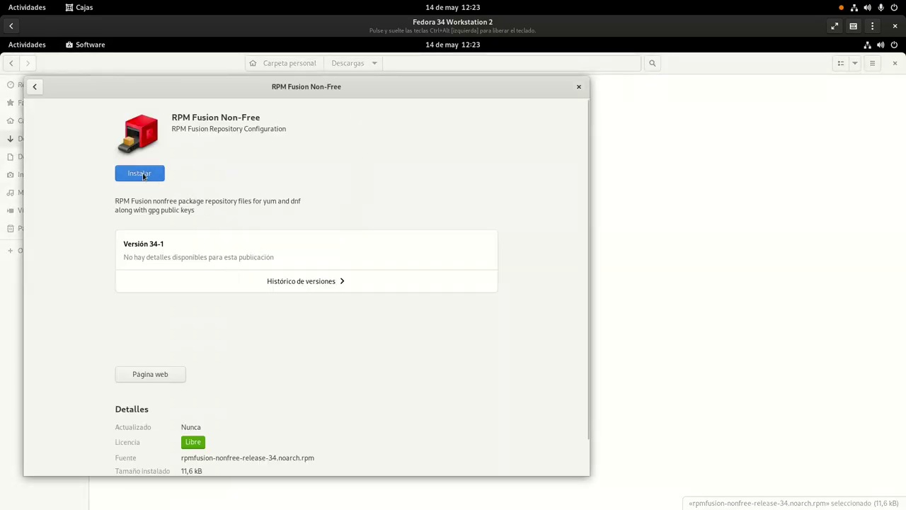
{"action": "left_click", "coordinate": [141, 174]}
{"action": "type", "text": "•••••••"}
{"action": "key", "text": "Return"}
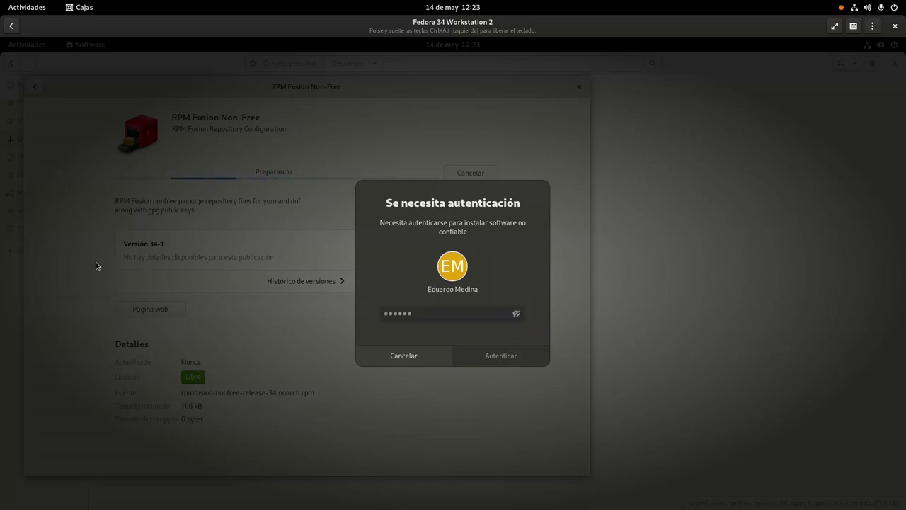
{"action": "type", "text": "•••••••"}
{"action": "key", "text": "Return"}
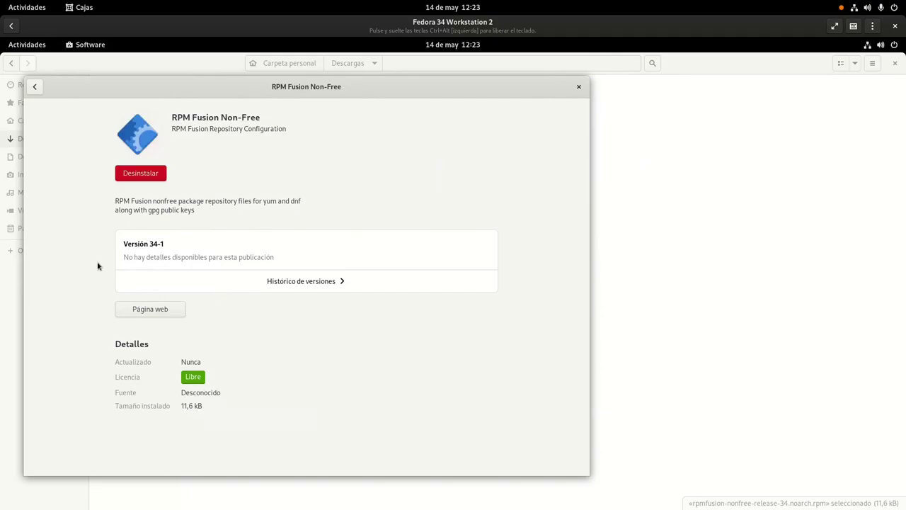
{"action": "left_click", "coordinate": [579, 88]}
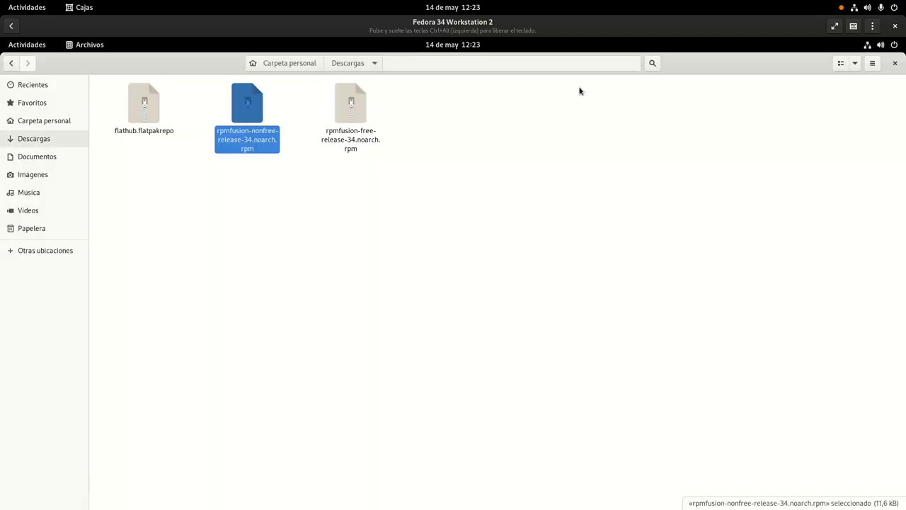
Bring up the context menu for flathub.flatpakrepo in Descargas.
{"action": "right_click", "coordinate": [154, 118]}
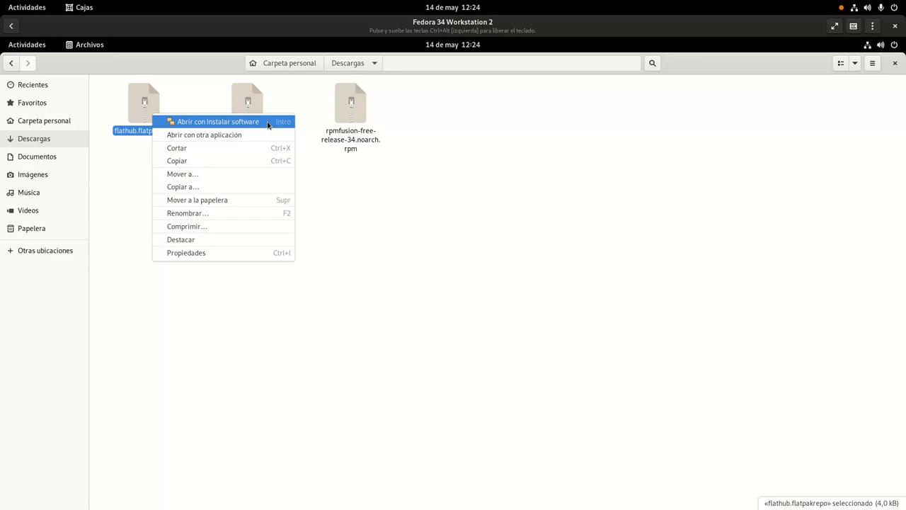
Install the Flathub repo file through Instalar software with the password, then close Files.
{"action": "left_click", "coordinate": [268, 124]}
{"action": "left_click", "coordinate": [143, 174]}
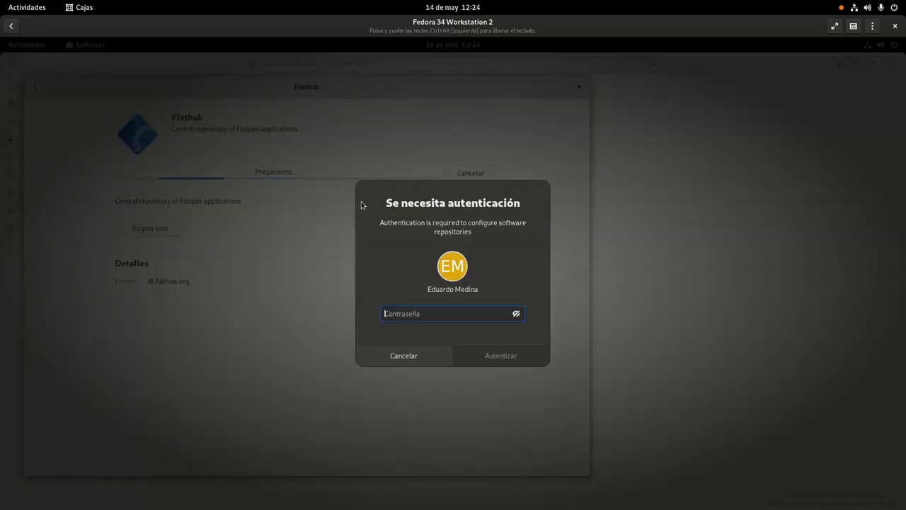
{"action": "type", "text": "••••••"}
{"action": "key", "text": "Return"}
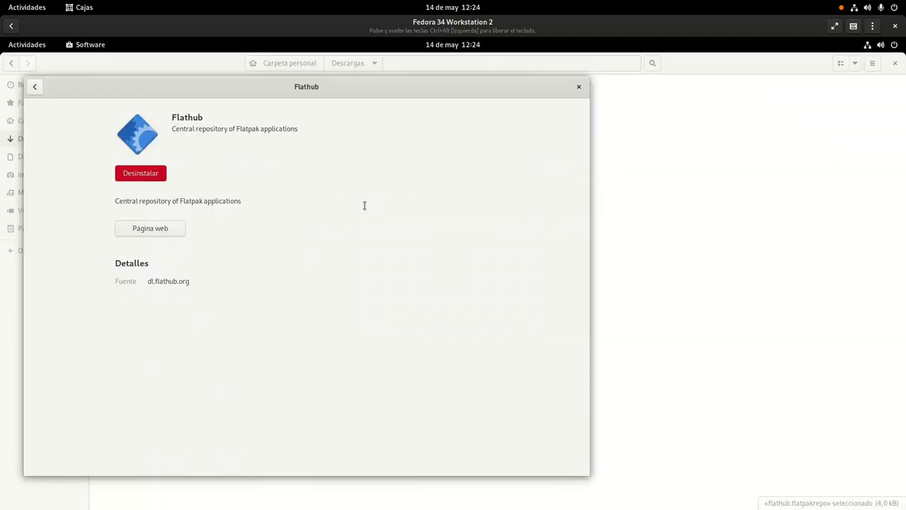
{"action": "left_click", "coordinate": [896, 64]}
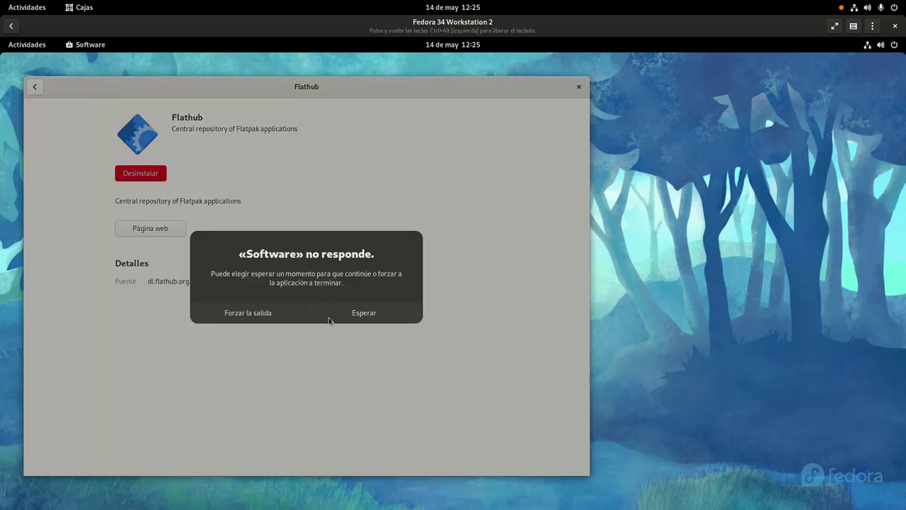
Force-quit the unresponsive Software app and log out with Cerrar la sesión.
{"action": "left_click", "coordinate": [252, 313]}
{"action": "left_click", "coordinate": [894, 47]}
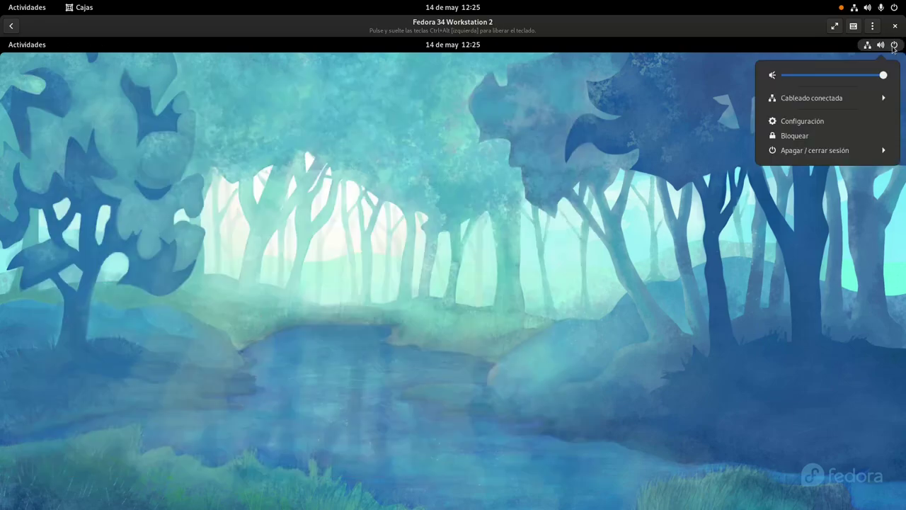
{"action": "left_click", "coordinate": [833, 152]}
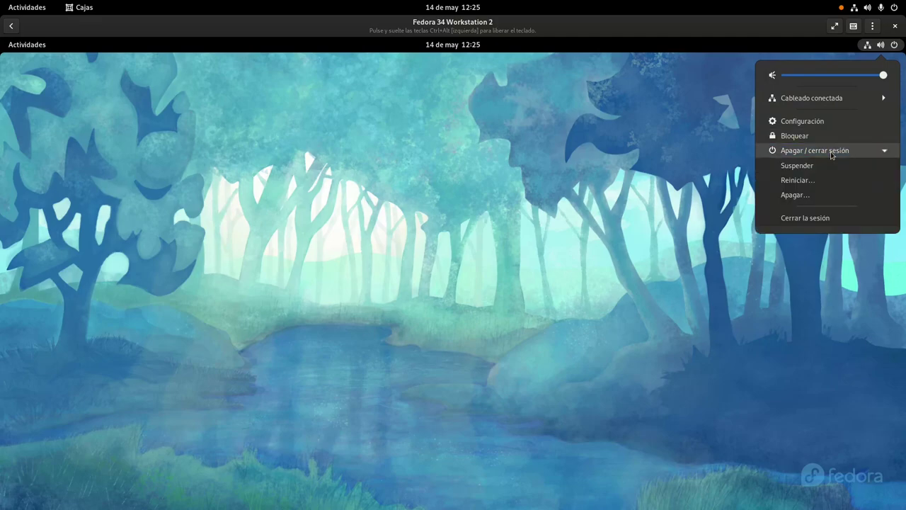
{"action": "left_click", "coordinate": [812, 224]}
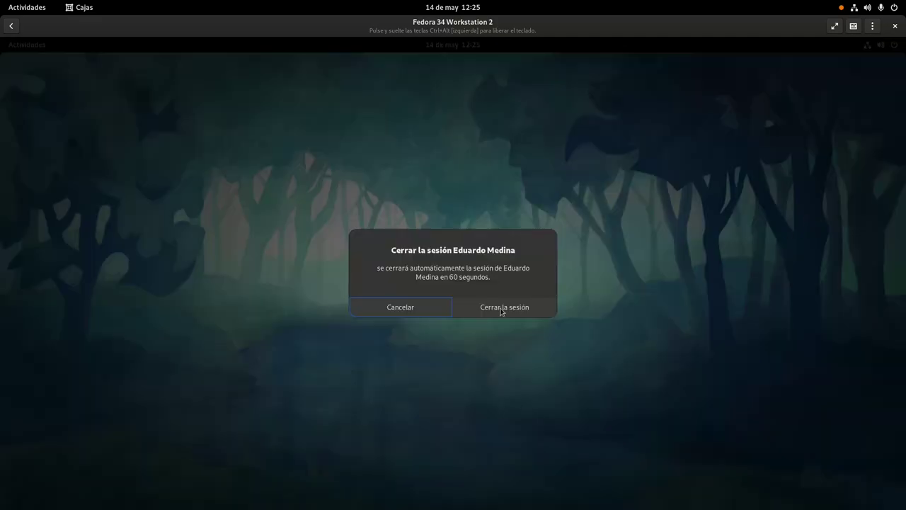
{"action": "left_click", "coordinate": [475, 314]}
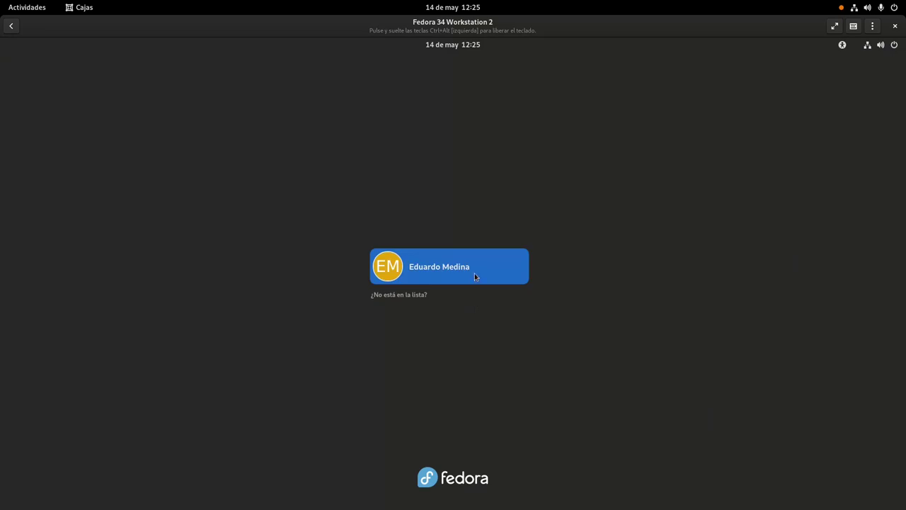
Log back in to the user account with the password.
{"action": "left_click", "coordinate": [475, 276]}
{"action": "type", "text": "••••••"}
{"action": "key", "text": "Return"}
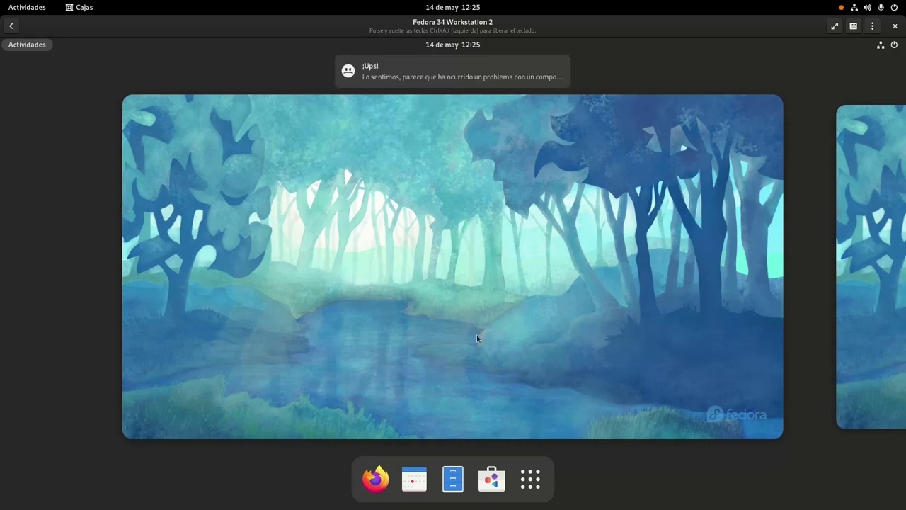
Relaunch Software, dismiss the error, and verify flathub is enabled in Repositorios de software.
{"action": "left_click", "coordinate": [493, 477]}
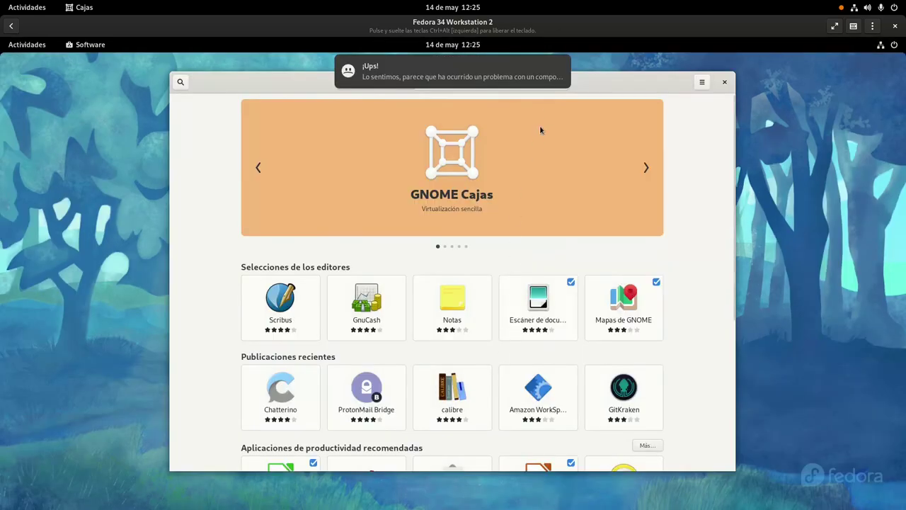
{"action": "left_click", "coordinate": [560, 67]}
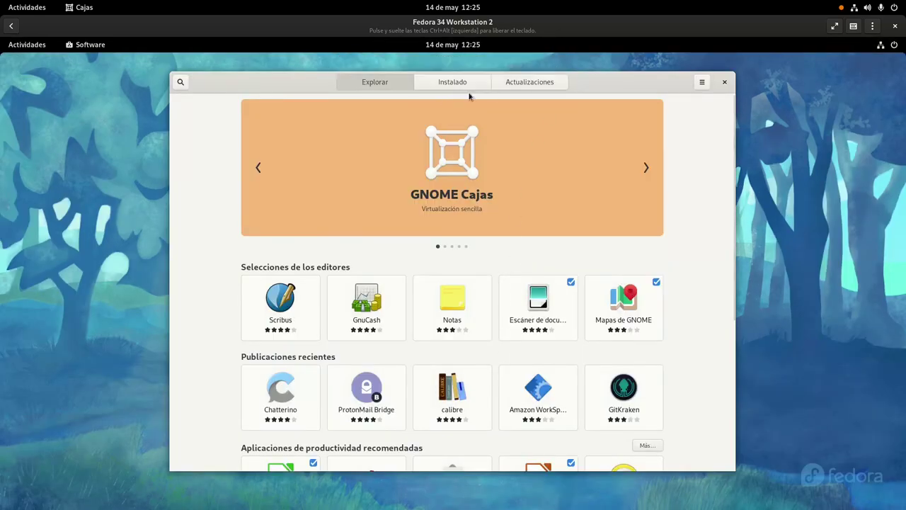
{"action": "left_click", "coordinate": [701, 82]}
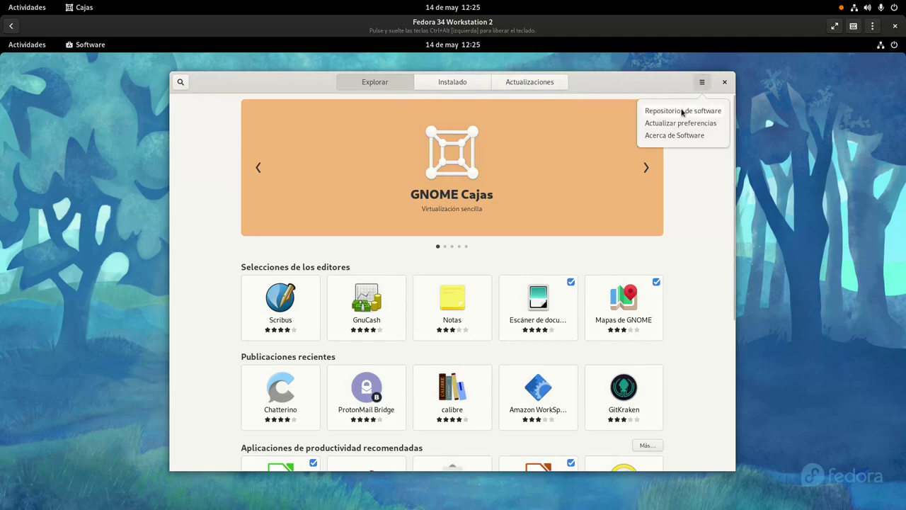
{"action": "left_click", "coordinate": [629, 112]}
{"action": "scroll", "coordinate": [467, 251], "scroll_direction": "down", "scroll_amount": 3}
{"action": "scroll", "coordinate": [467, 247], "scroll_direction": "down", "scroll_amount": 5}
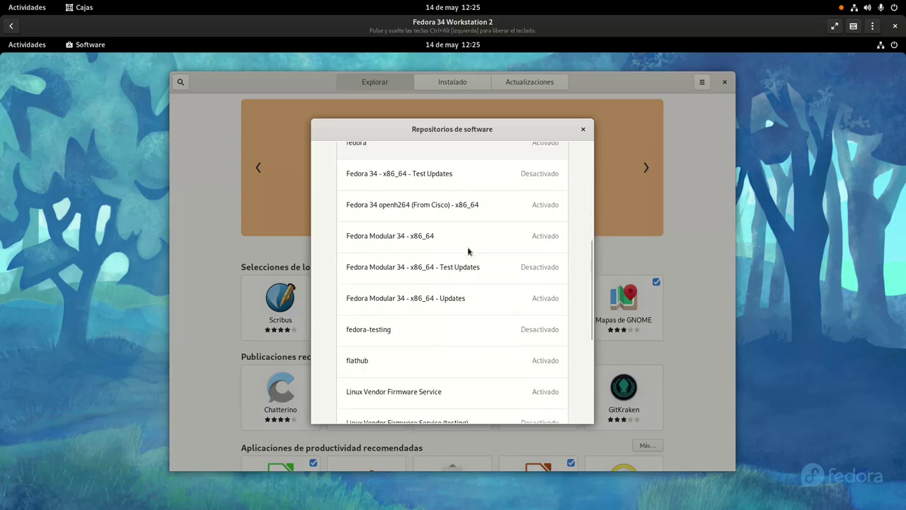
{"action": "left_click", "coordinate": [582, 129]}
{"action": "left_click", "coordinate": [180, 82]}
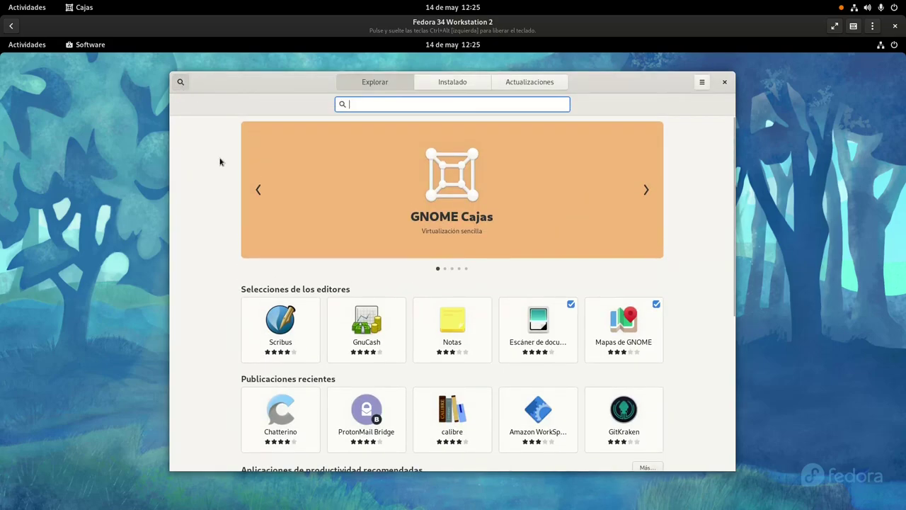
Search 'dnf', install dnfdragora from its details page, and close the store window.
{"action": "type", "text": "dnf"}
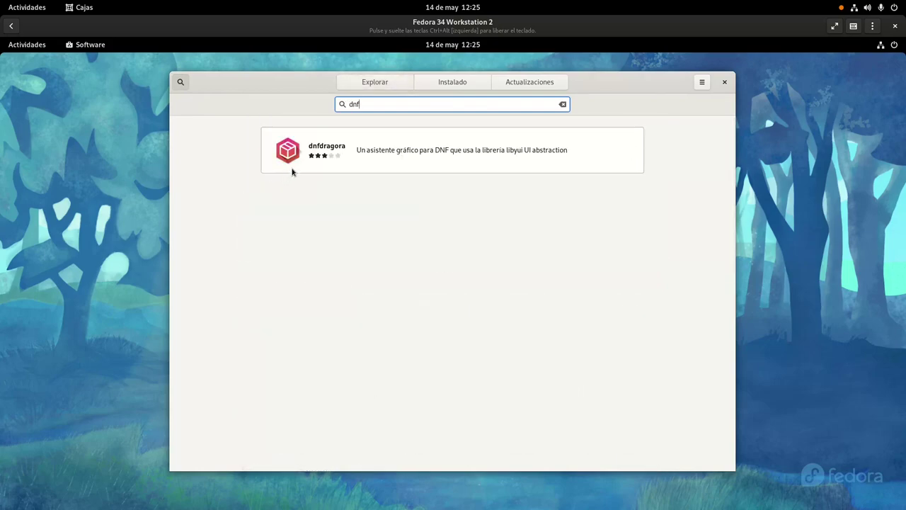
{"action": "left_click", "coordinate": [344, 146]}
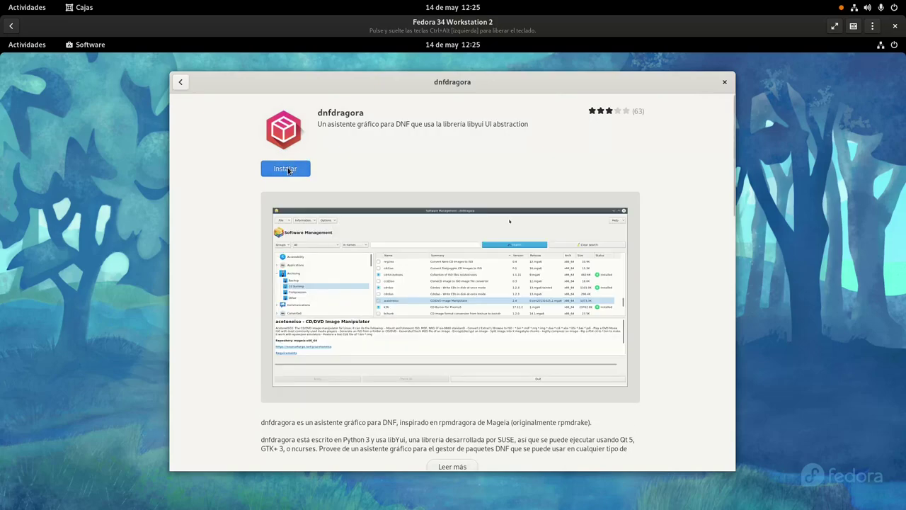
{"action": "left_click", "coordinate": [287, 169]}
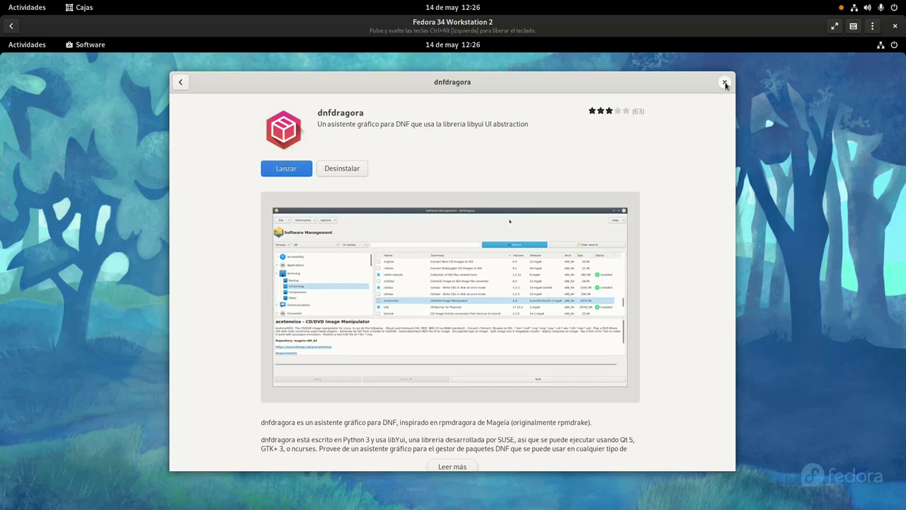
{"action": "left_click", "coordinate": [724, 82]}
{"action": "left_click", "coordinate": [29, 50]}
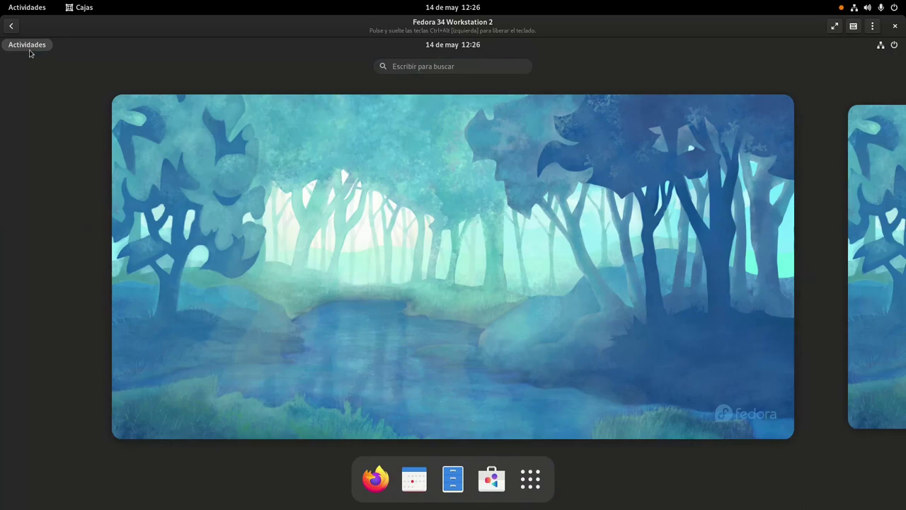
Launch dnfdragora by searching 'dnf' in the Activities overview.
{"action": "type", "text": "dnf"}
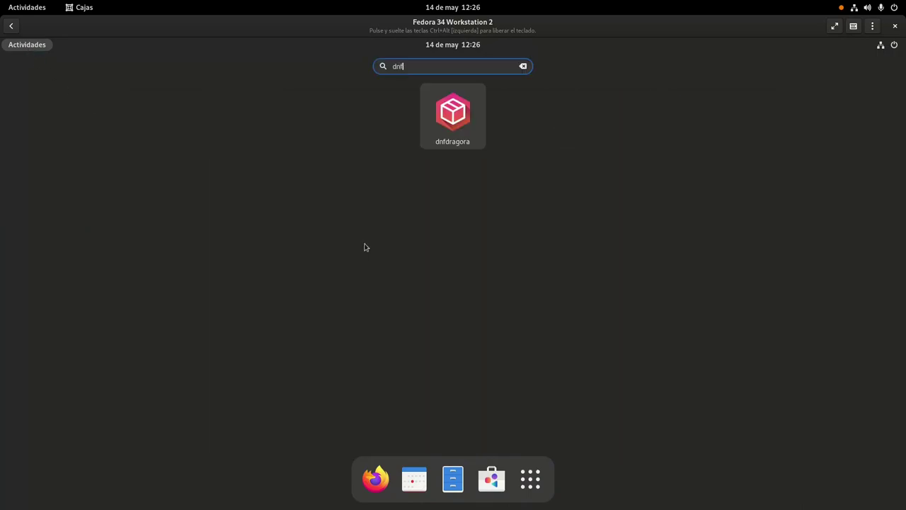
{"action": "key", "text": "Return"}
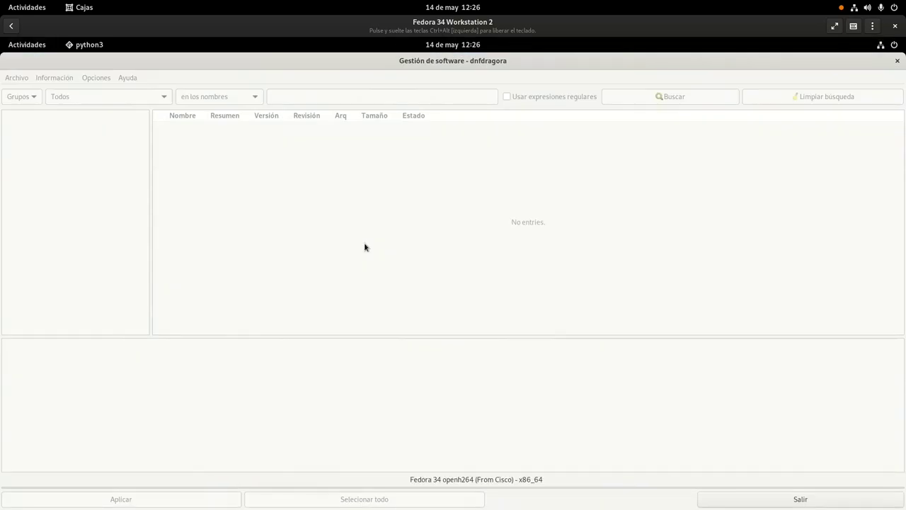
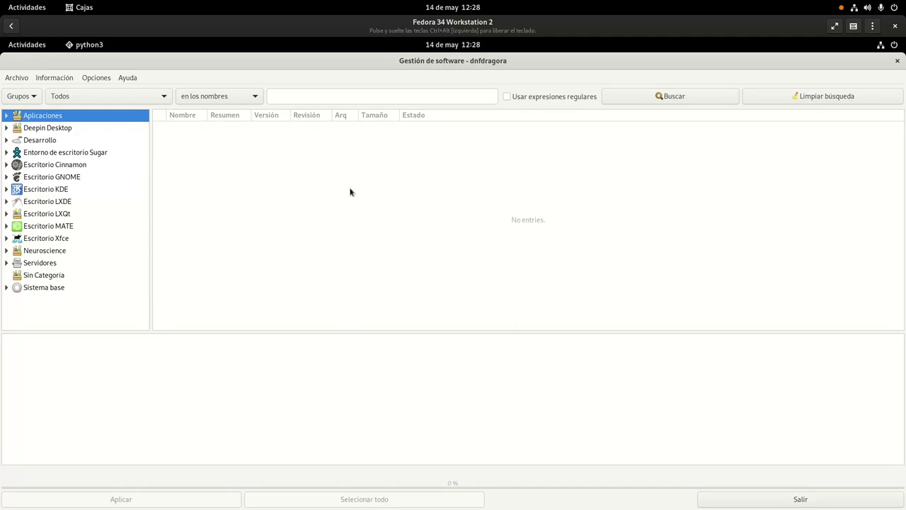
Switch the package filter from 'Todos' to 'Mostar x86_64 y noarch solamente'.
{"action": "left_click", "coordinate": [146, 95]}
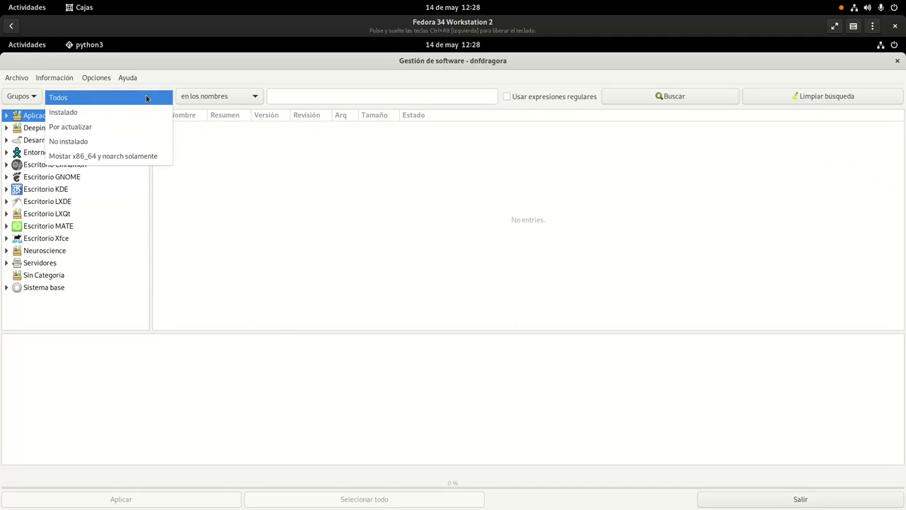
{"action": "left_click", "coordinate": [130, 155]}
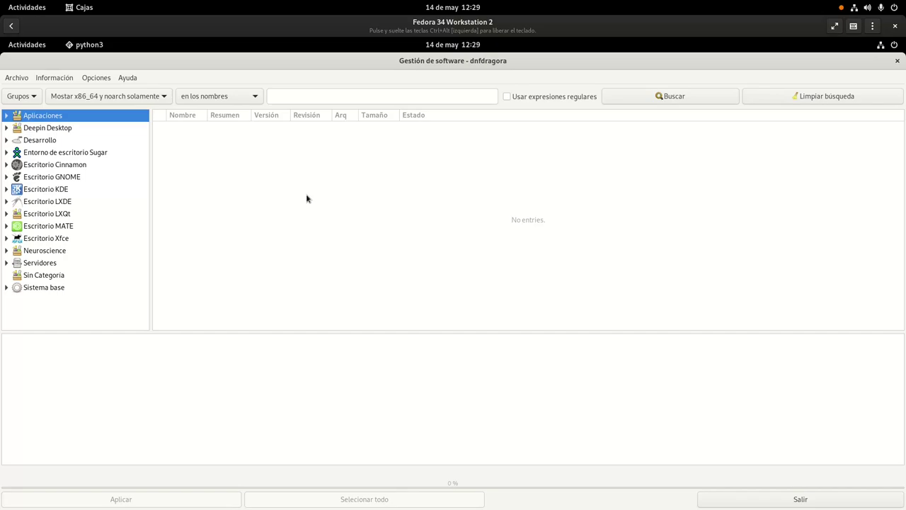
Search 'appstream' and mark rpmfusion-free-appstream-data and rpmfusion-nonfree-appstream-data for installation.
{"action": "left_click", "coordinate": [348, 99]}
{"action": "type", "text": "appstream"}
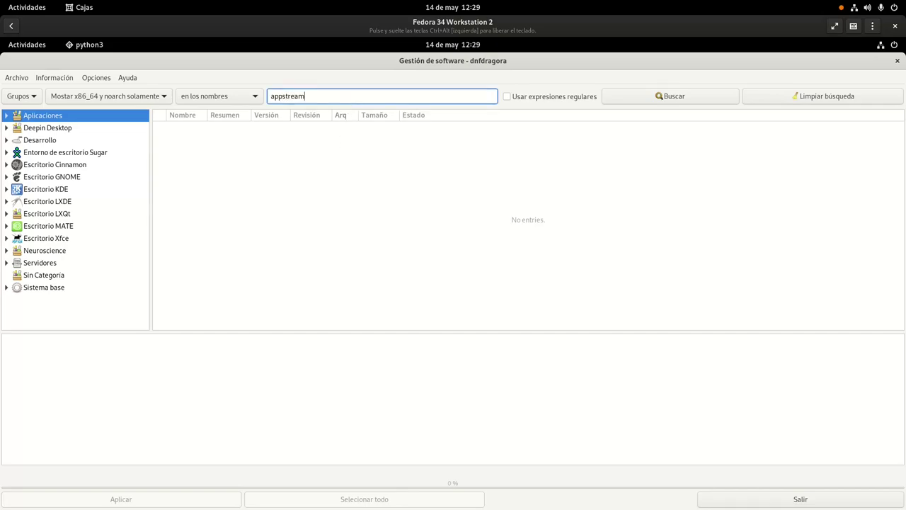
{"action": "key", "text": "Return"}
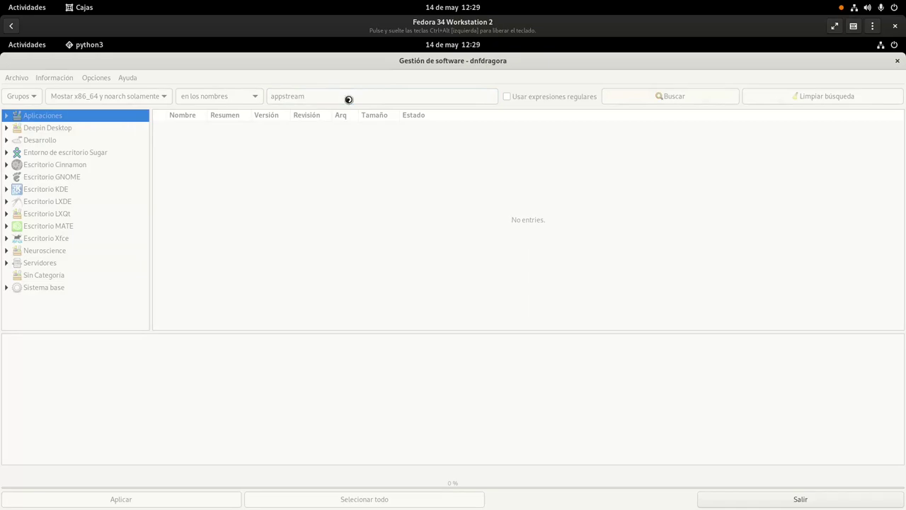
{"action": "left_click", "coordinate": [159, 261]}
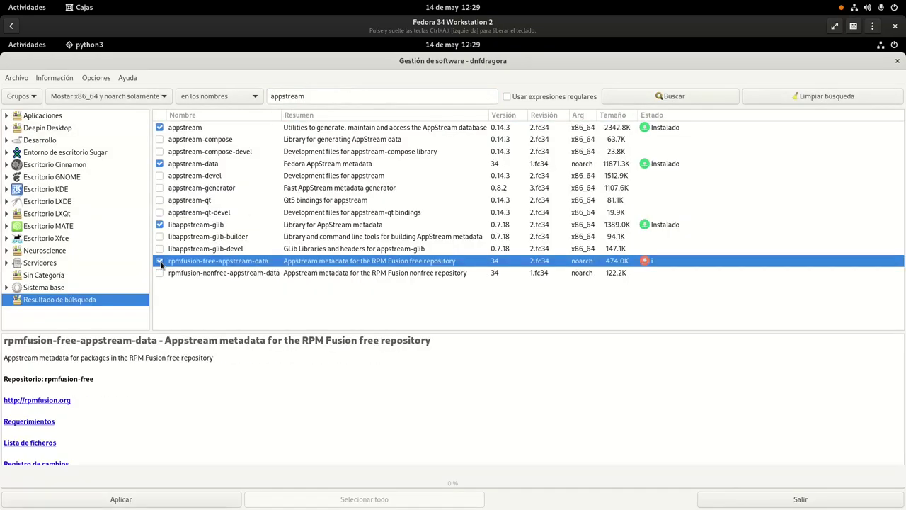
{"action": "left_click", "coordinate": [159, 274]}
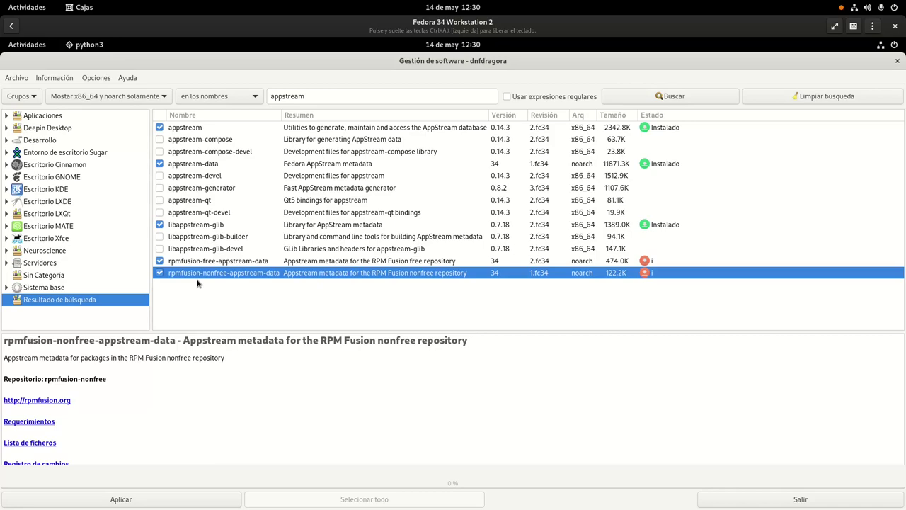
{"action": "double_click", "coordinate": [309, 98]}
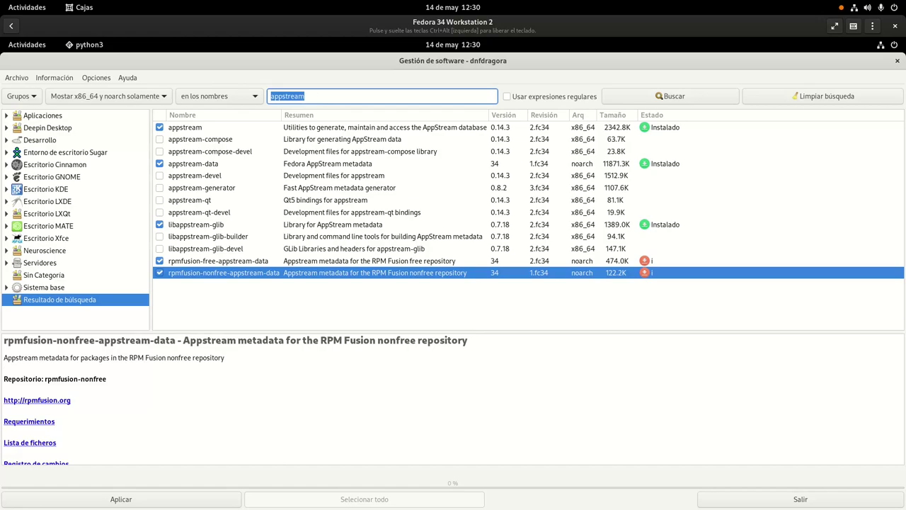
Search 'file-roller' and mark file-roller 3.40.0 for installation.
{"action": "type", "text": "file-roller"}
{"action": "key", "text": "Return"}
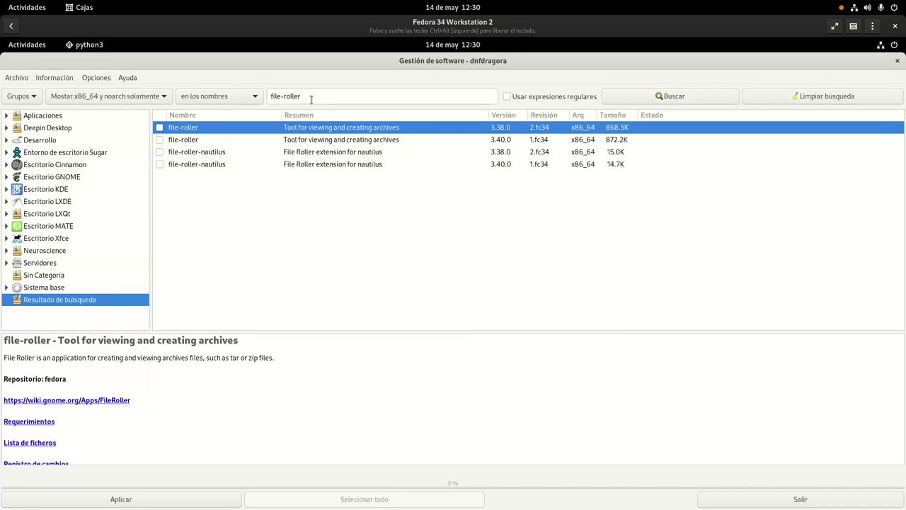
{"action": "left_click", "coordinate": [160, 140]}
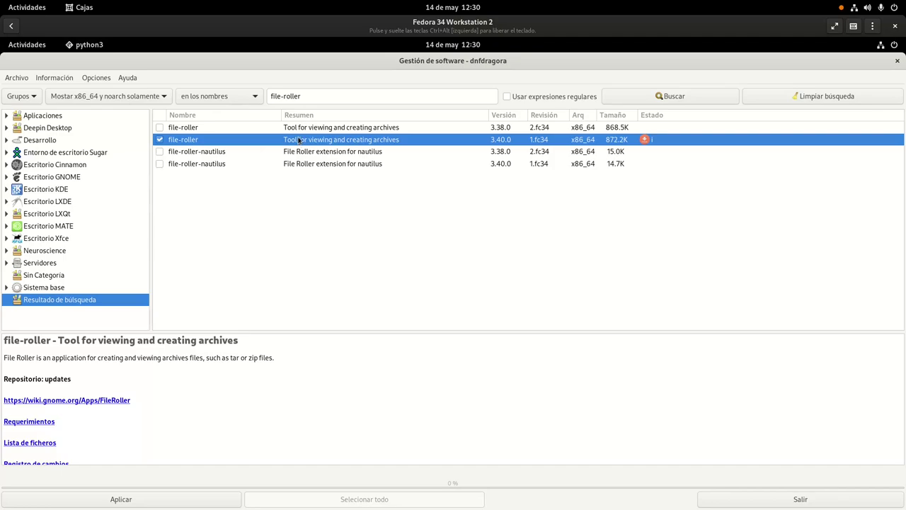
{"action": "double_click", "coordinate": [314, 100]}
Search 'unrar' and mark unrar 6.0.5 for installation.
{"action": "triple_click", "coordinate": [315, 100]}
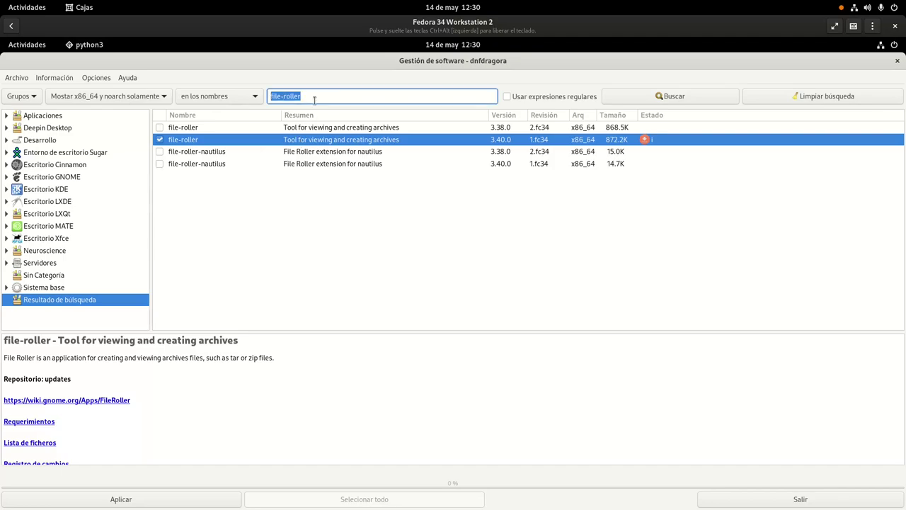
{"action": "type", "text": "unrar"}
{"action": "key", "text": "Return"}
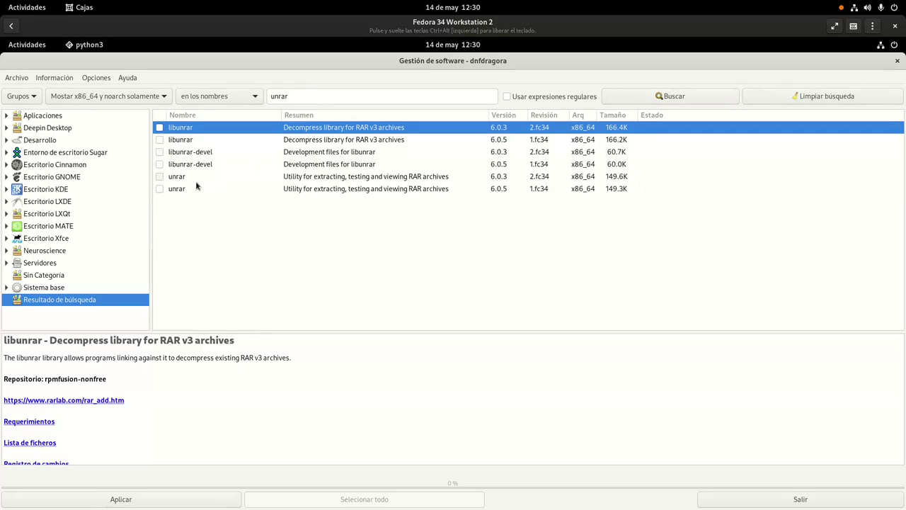
{"action": "left_click", "coordinate": [160, 189]}
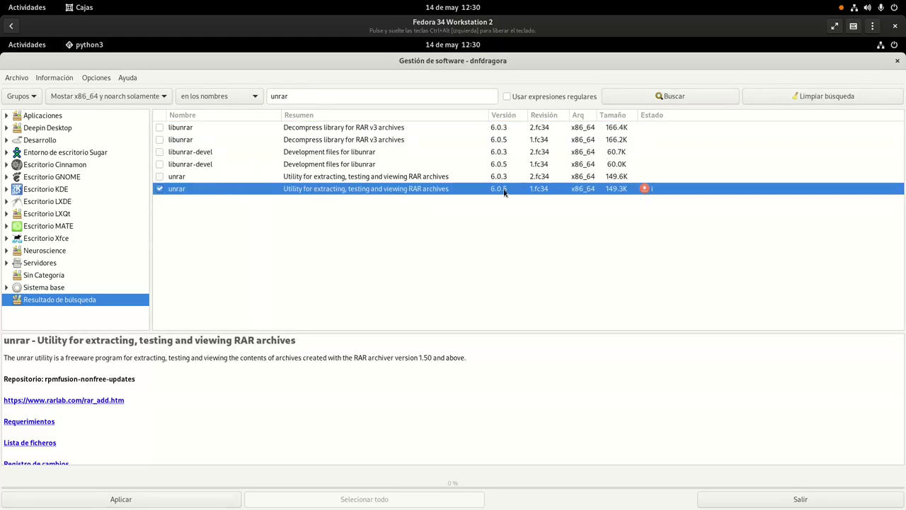
Search '7zip' and mark the 20.fc34 p7zip and p7zip-plugins packages.
{"action": "double_click", "coordinate": [317, 99]}
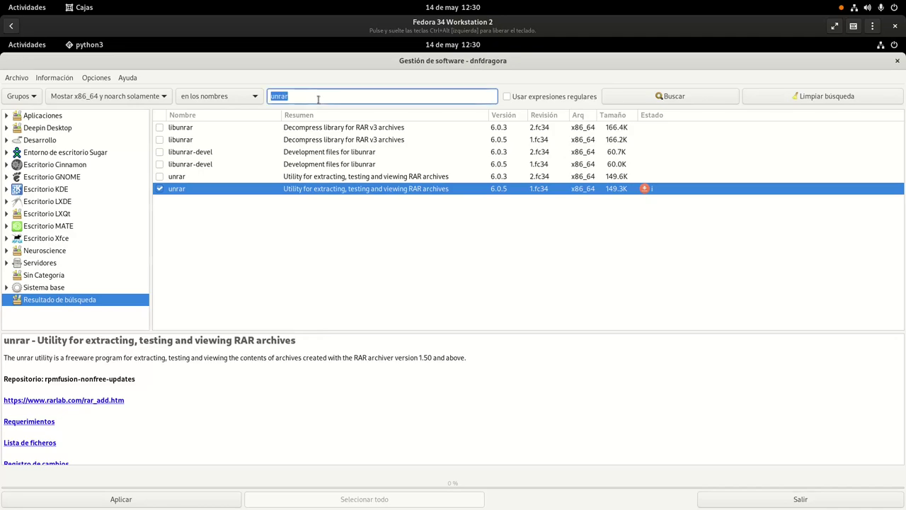
{"action": "type", "text": "7zip"}
{"action": "key", "text": "Return"}
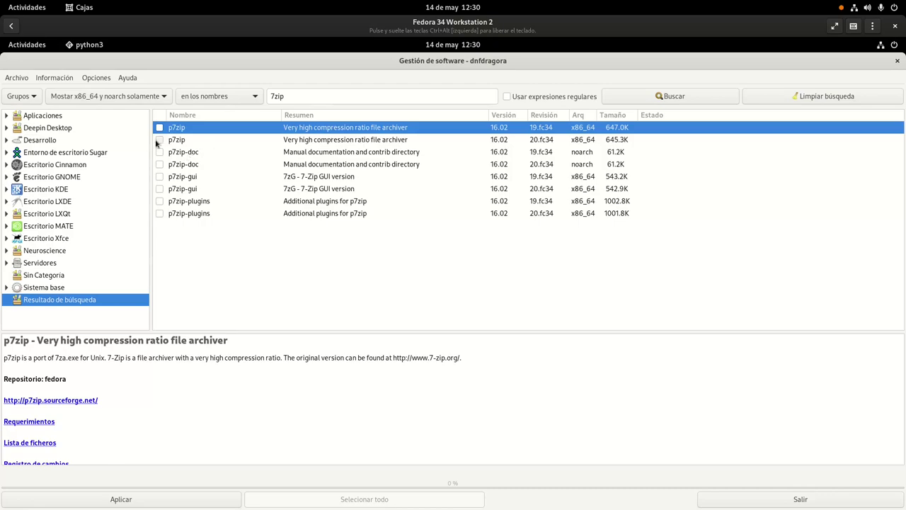
{"action": "left_click", "coordinate": [159, 141]}
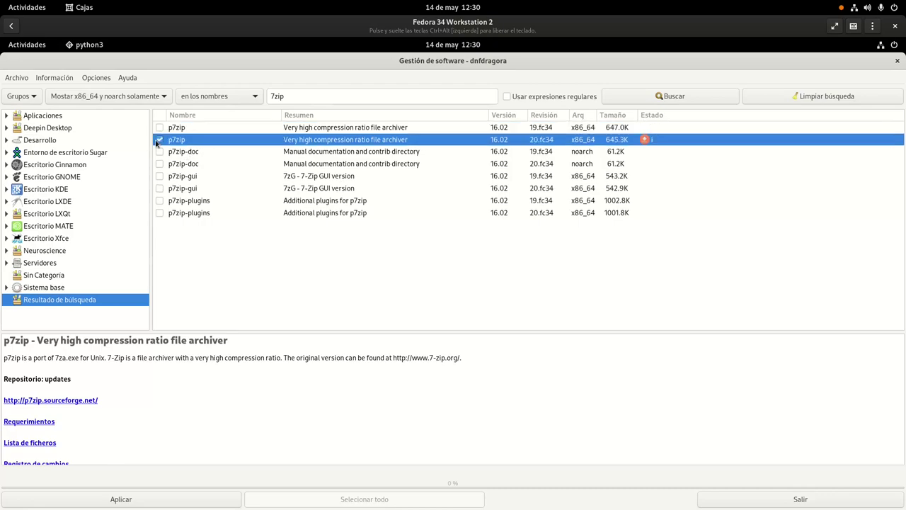
{"action": "left_click", "coordinate": [159, 213]}
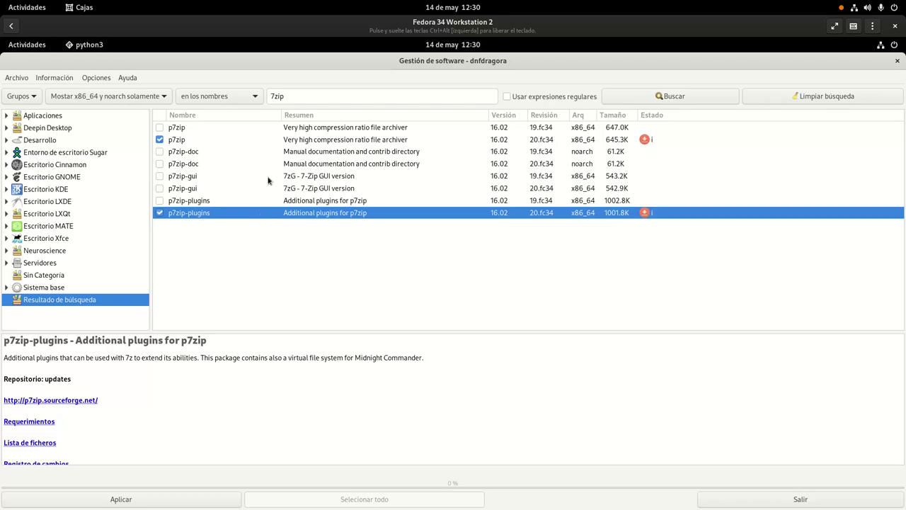
{"action": "double_click", "coordinate": [307, 99]}
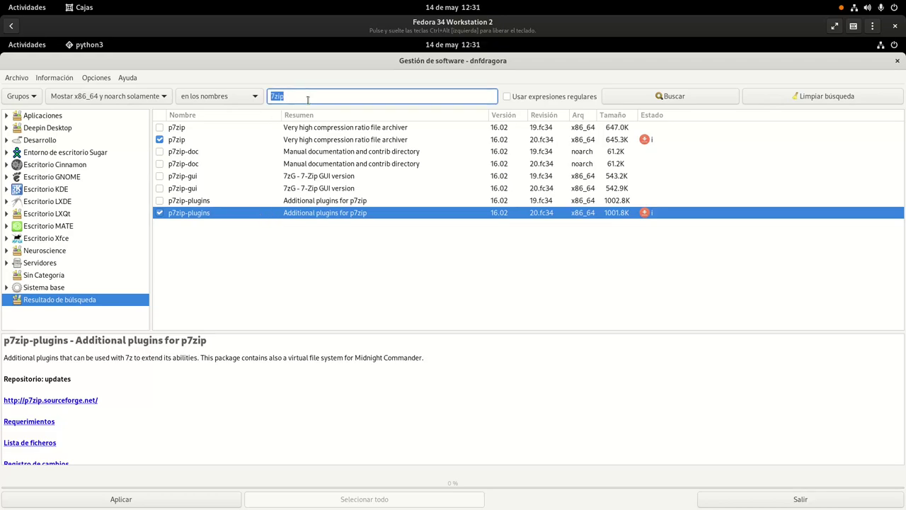
Search 'webp' and mark webp-pixbuf-loader for installation.
{"action": "type", "text": "webp"}
{"action": "key", "text": "Return"}
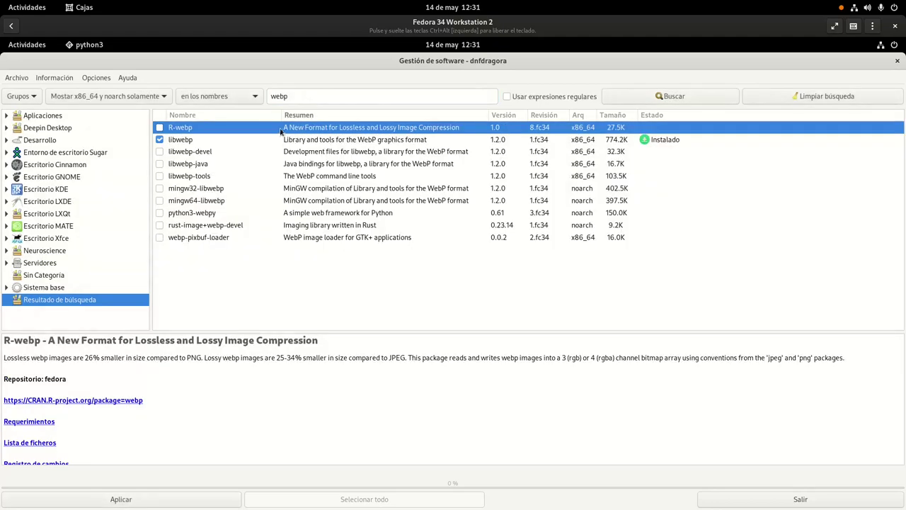
{"action": "left_click", "coordinate": [160, 239]}
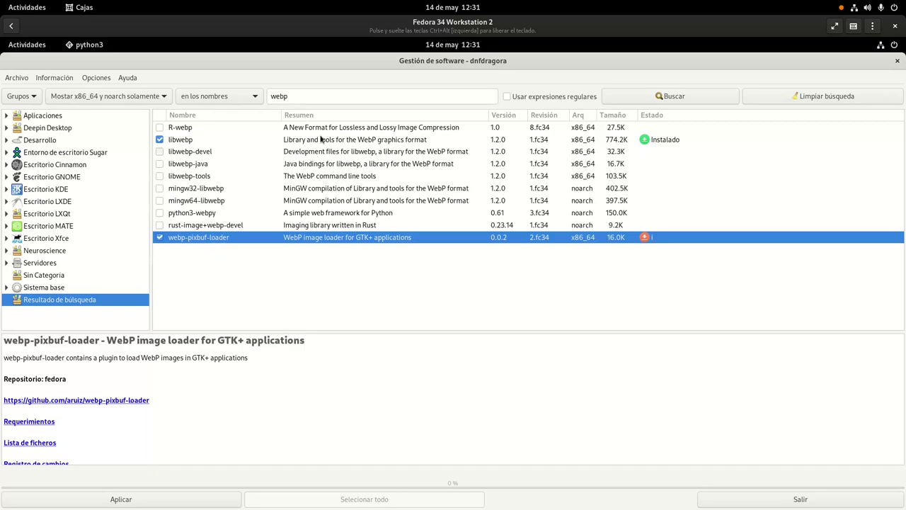
Search 'openraw' and mark libopenraw-pixbuf-loader for installation.
{"action": "left_click", "coordinate": [339, 96]}
{"action": "type", "text": "openraw"}
{"action": "key", "text": "Return"}
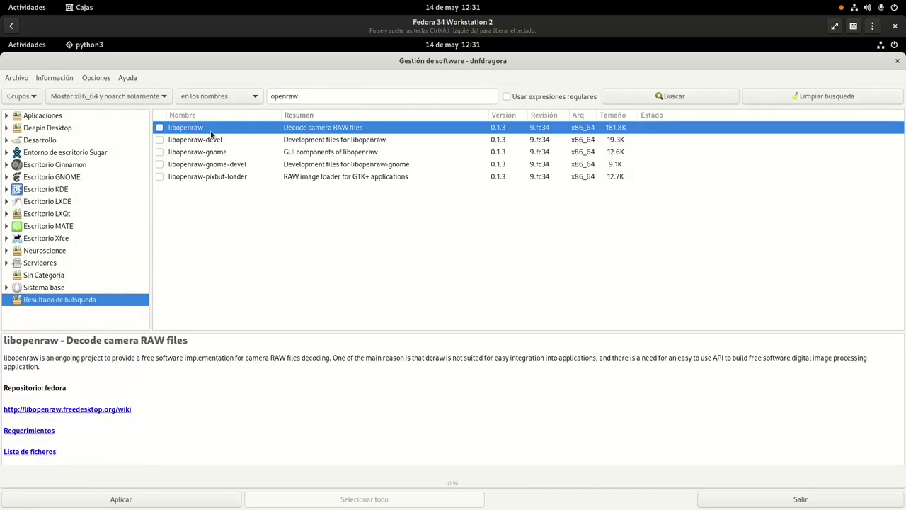
{"action": "left_click", "coordinate": [159, 177]}
{"action": "left_click", "coordinate": [331, 99]}
{"action": "double_click", "coordinate": [330, 99]}
Search 'gstreamer1' and mark gstreamer1-libav and gstreamer1-plugin-openh264 for installation.
{"action": "type", "text": "gstreamer1"}
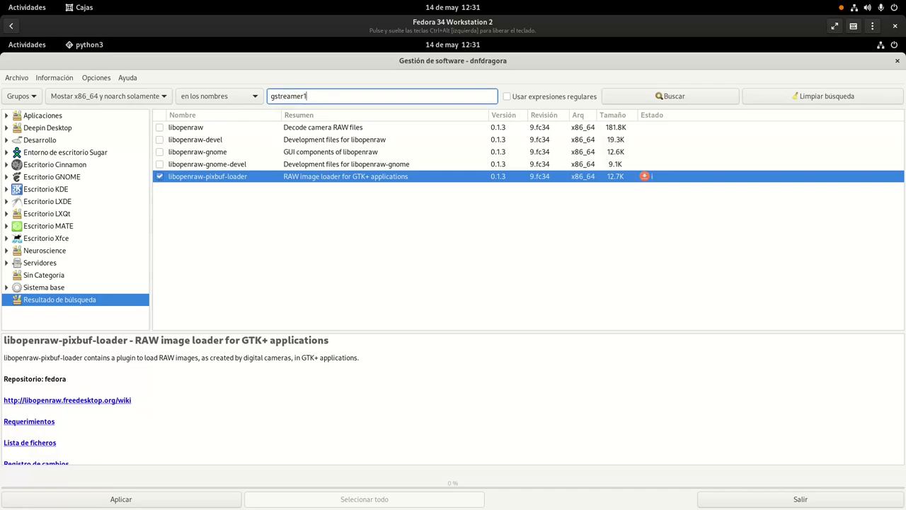
{"action": "key", "text": "Return"}
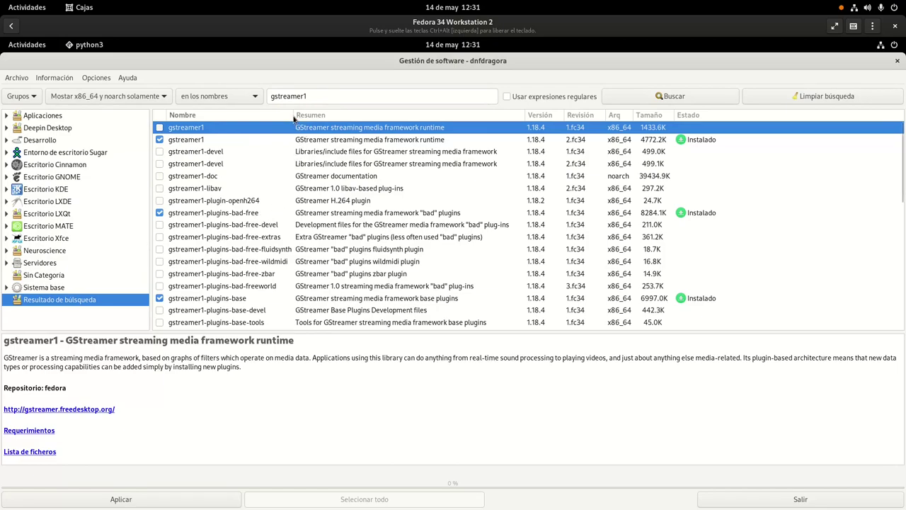
{"action": "left_click_drag", "start_coordinate": [293, 119], "coordinate": [302, 119]}
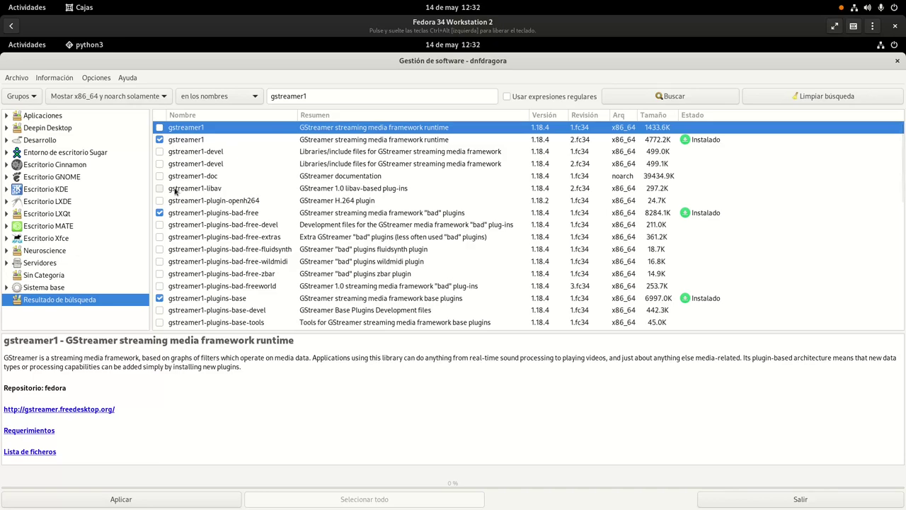
{"action": "left_click", "coordinate": [175, 190]}
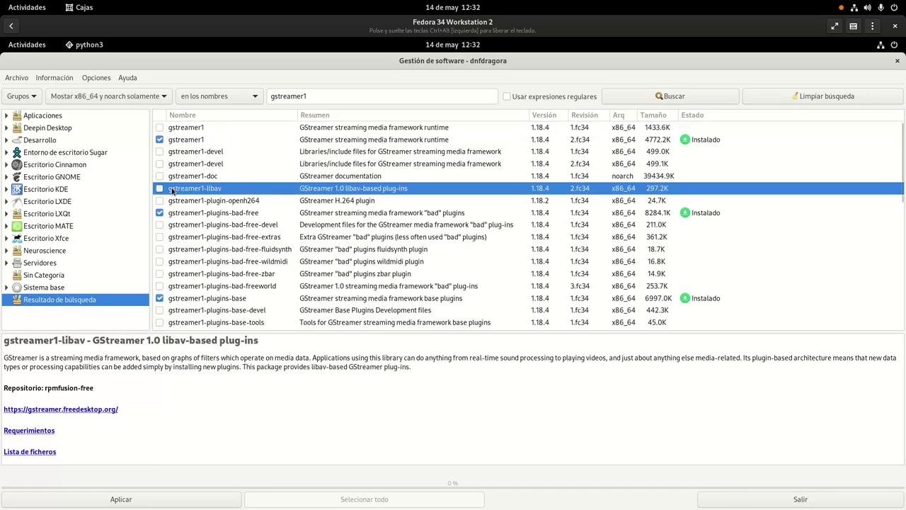
{"action": "left_click", "coordinate": [160, 188]}
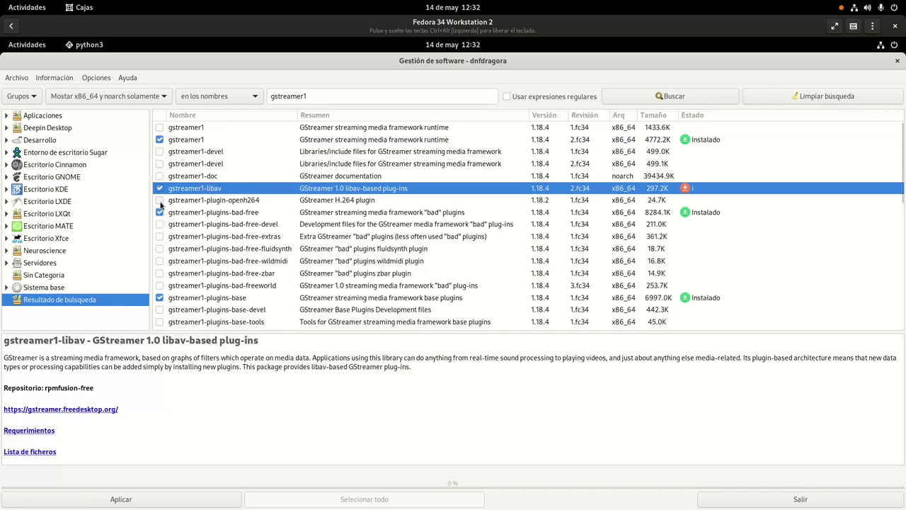
{"action": "left_click", "coordinate": [160, 200]}
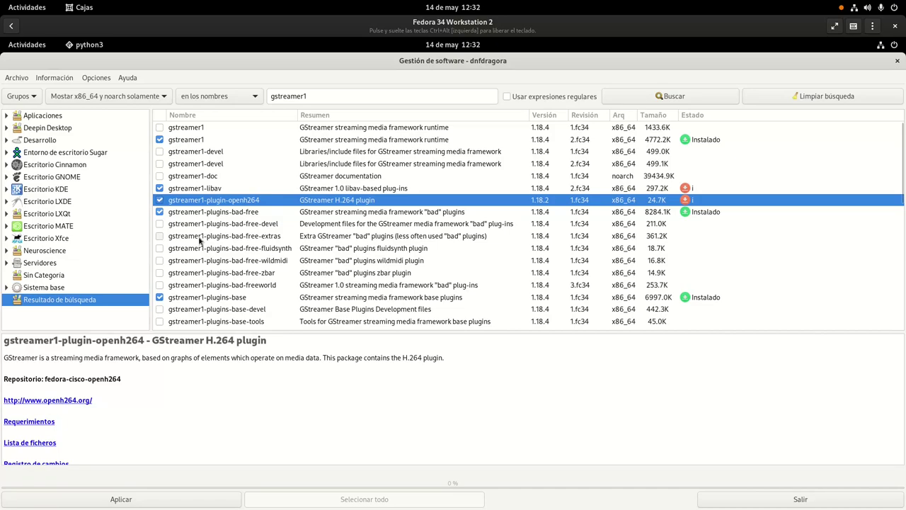
Mark the bad-free-extras, bad-free-fluidsynth, bad-free-wildmidi and bad-freeworld gstreamer1 plugins.
{"action": "left_click", "coordinate": [159, 237]}
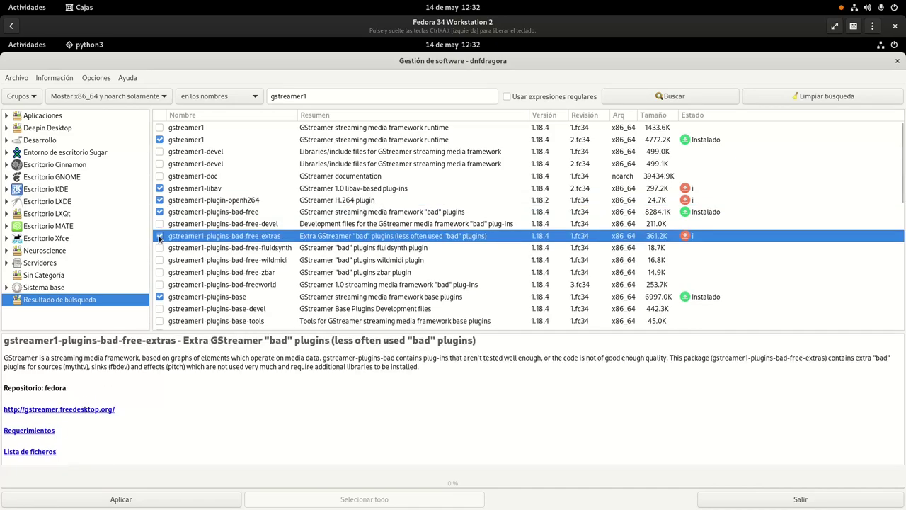
{"action": "left_click", "coordinate": [160, 247]}
{"action": "left_click", "coordinate": [160, 260]}
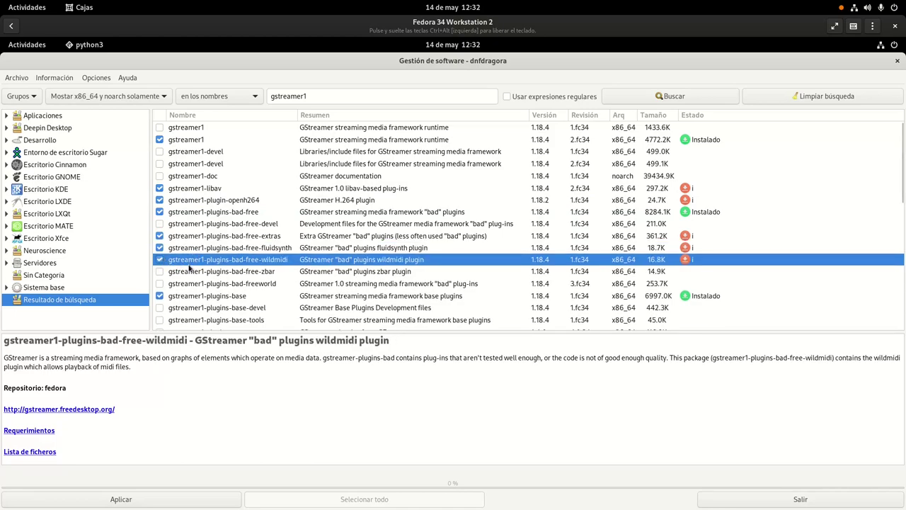
{"action": "left_click", "coordinate": [160, 283]}
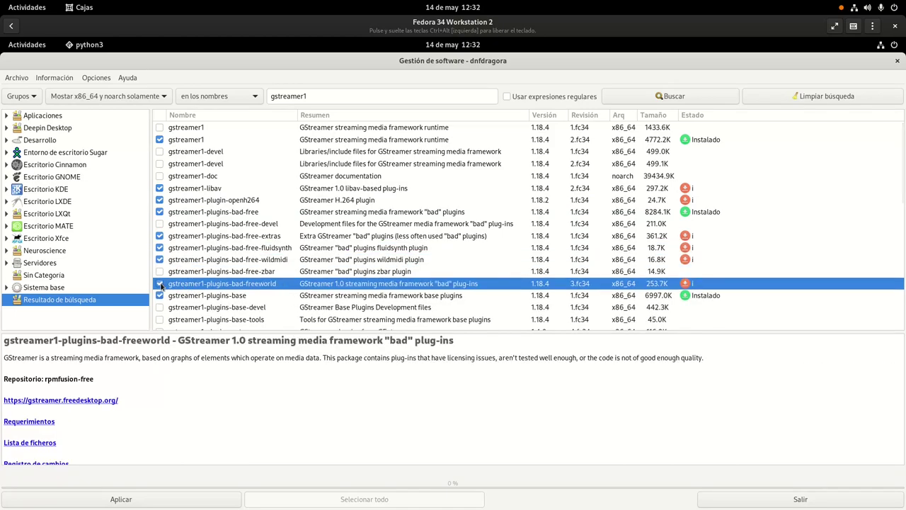
Mark gstreamer1-plugins-good-extras and gstreamer1-plugins-ugly for installation.
{"action": "scroll", "coordinate": [216, 279], "scroll_direction": "down", "scroll_amount": 2}
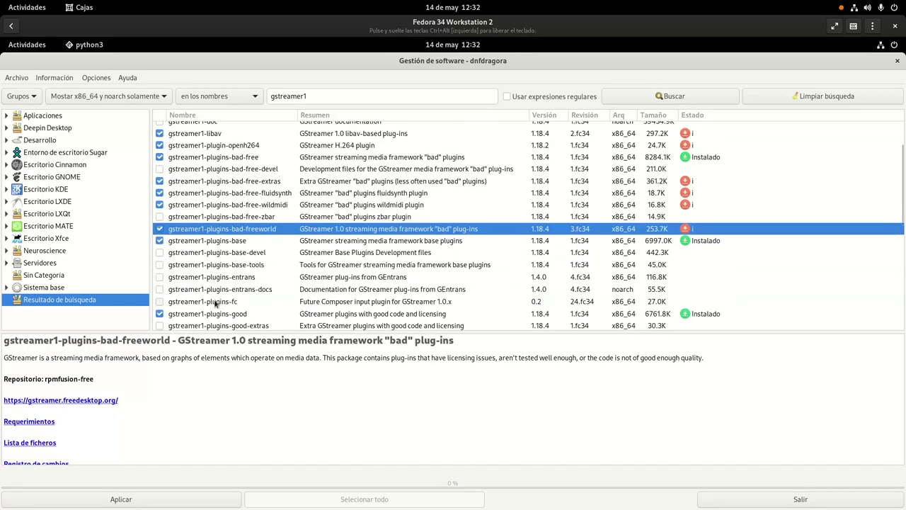
{"action": "scroll", "coordinate": [216, 303], "scroll_direction": "down", "scroll_amount": 1}
{"action": "left_click", "coordinate": [160, 298]}
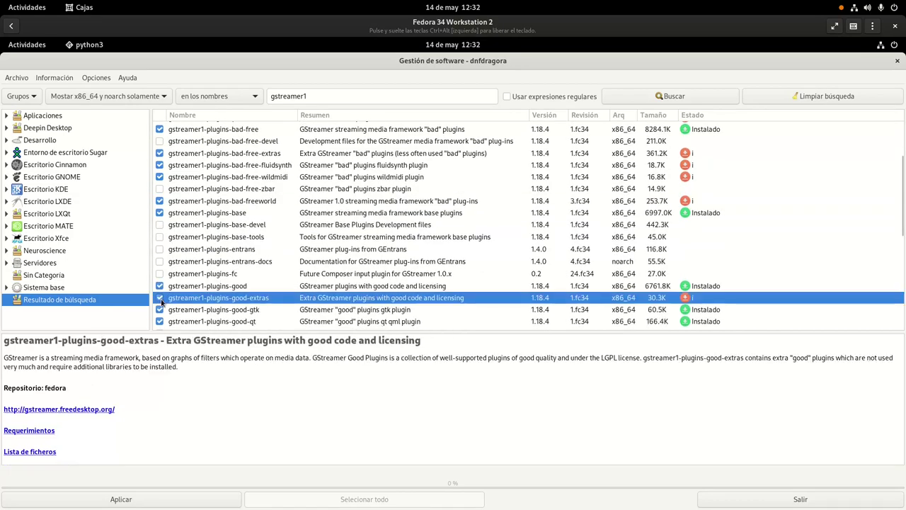
{"action": "scroll", "coordinate": [219, 299], "scroll_direction": "down", "scroll_amount": 1}
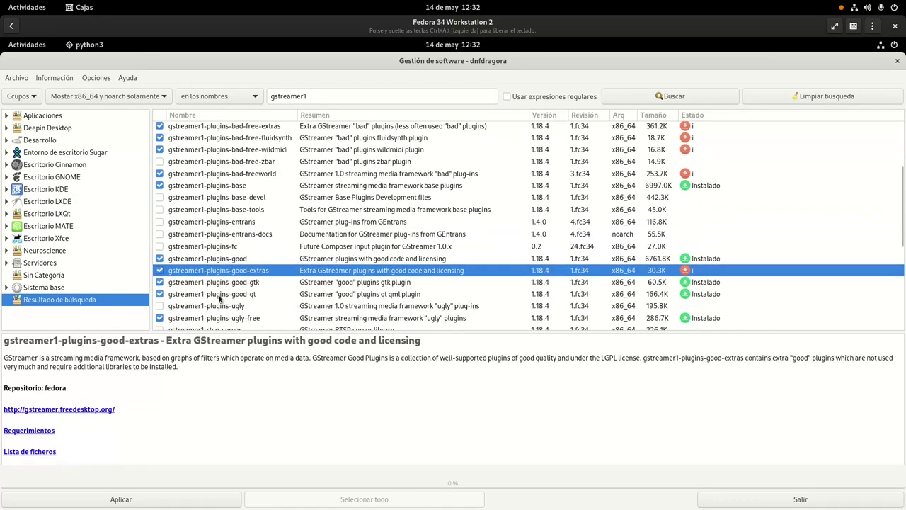
{"action": "left_click", "coordinate": [160, 305]}
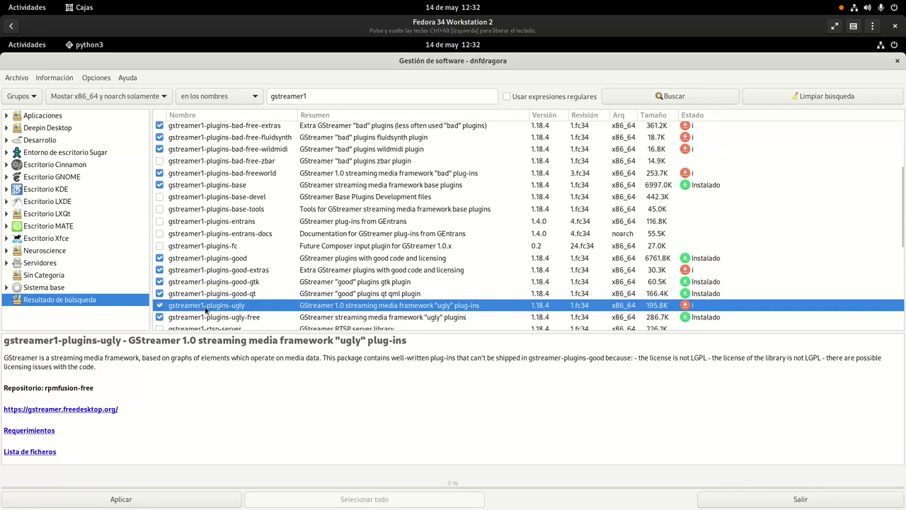
Mark gstreamer1-svt-av1 and gstreamer1-vaapi for installation.
{"action": "scroll", "coordinate": [226, 271], "scroll_direction": "down", "scroll_amount": 1}
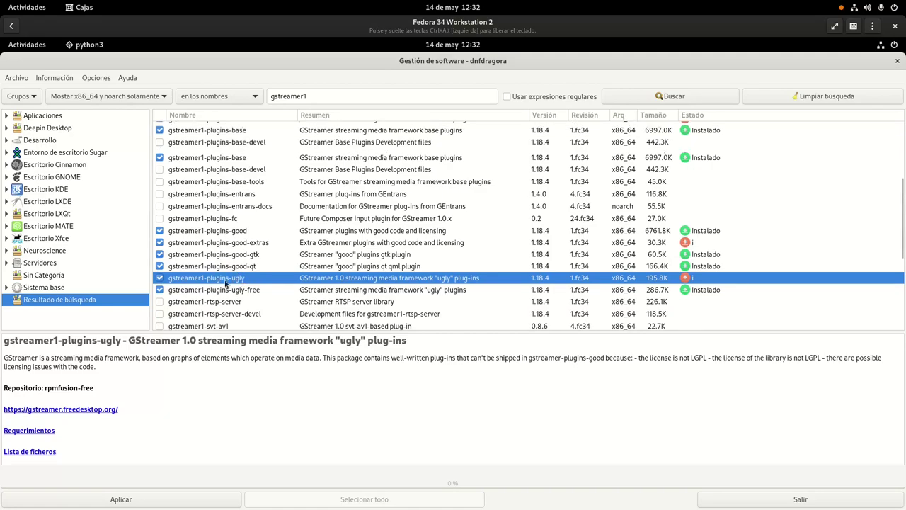
{"action": "scroll", "coordinate": [225, 282], "scroll_direction": "down", "scroll_amount": 2}
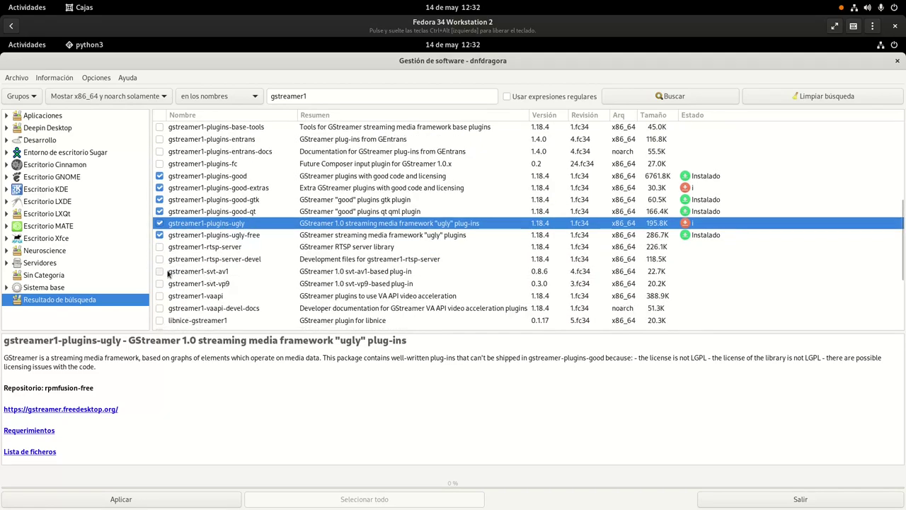
{"action": "left_click", "coordinate": [160, 272]}
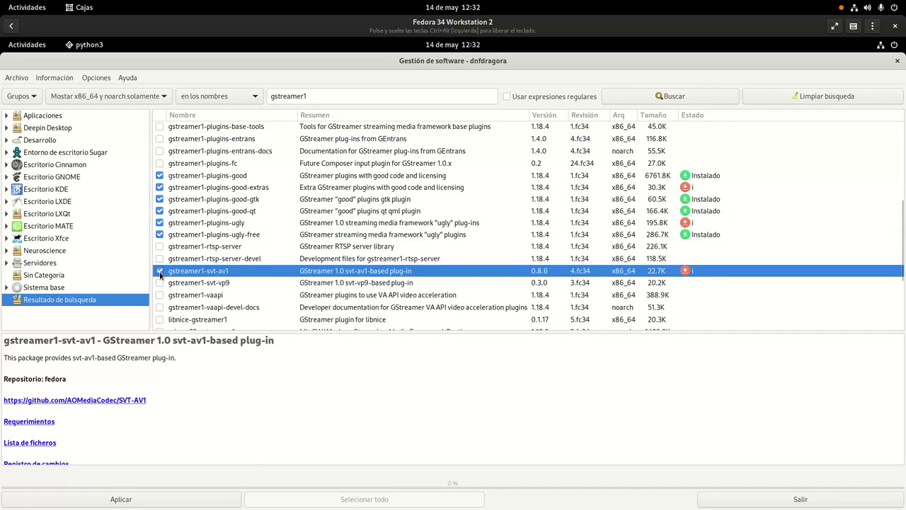
{"action": "left_click", "coordinate": [204, 297]}
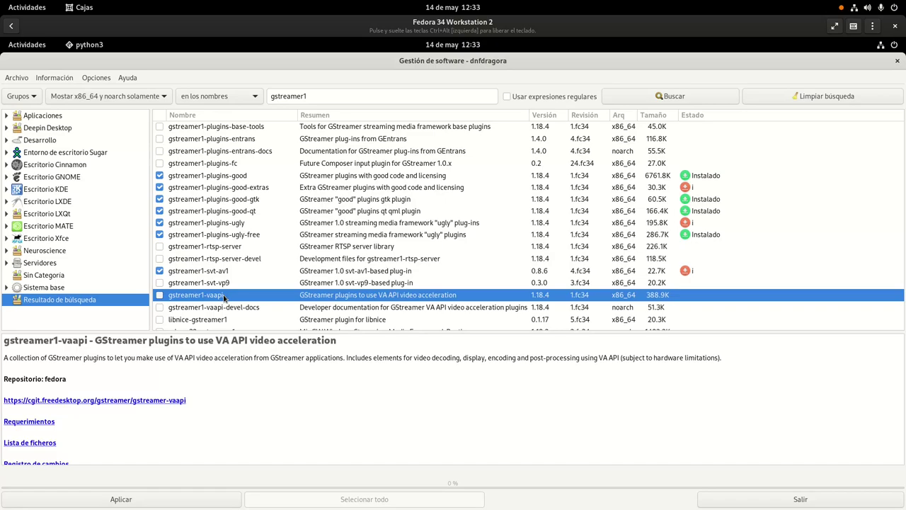
{"action": "left_click", "coordinate": [159, 296]}
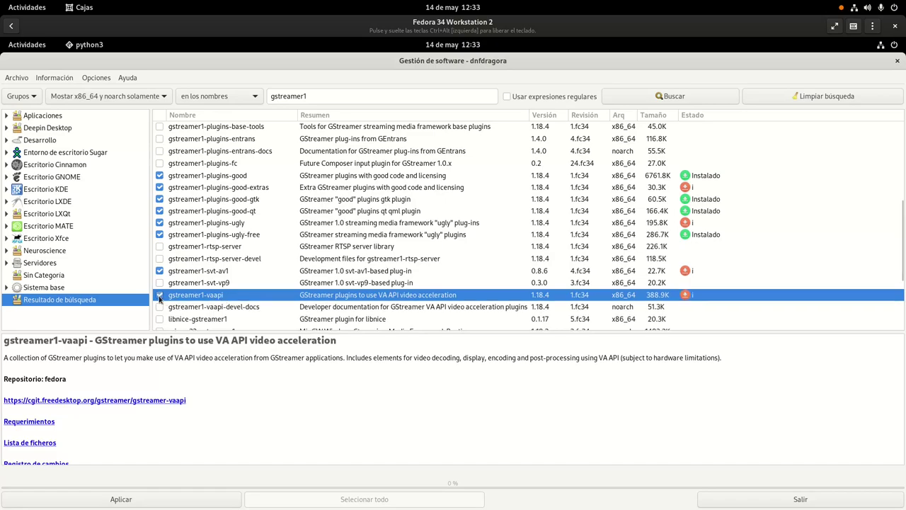
{"action": "scroll", "coordinate": [191, 301], "scroll_direction": "down", "scroll_amount": 2}
{"action": "scroll", "coordinate": [191, 300], "scroll_direction": "up", "scroll_amount": 5}
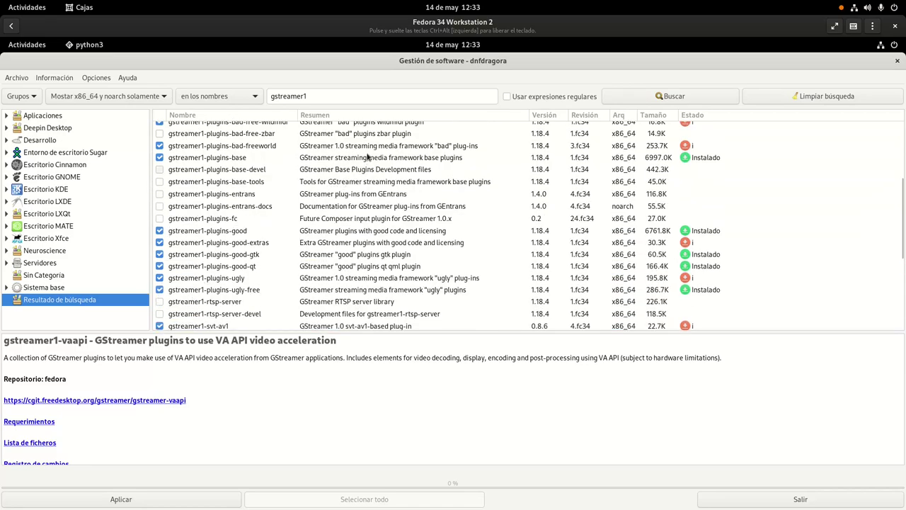
{"action": "double_click", "coordinate": [334, 102]}
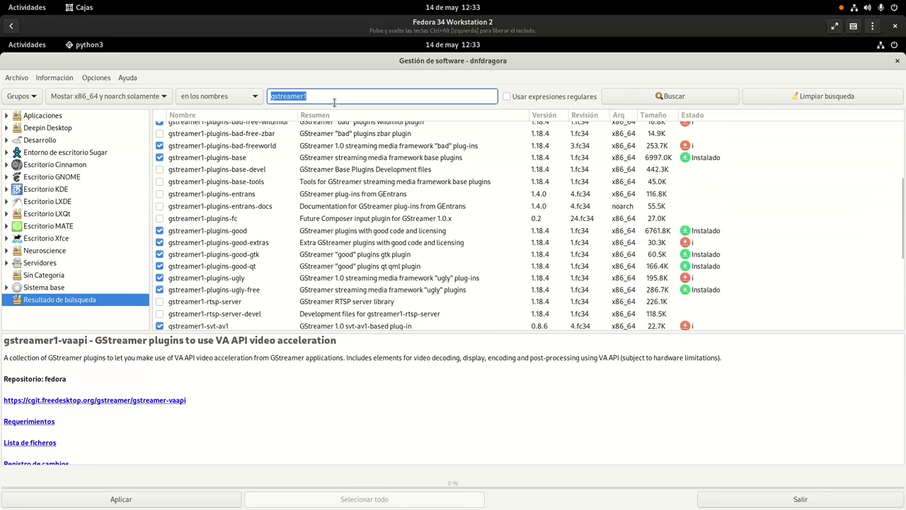
Search 'dav' and mark the dav1d AV1 decoder for installation.
{"action": "type", "text": "dav1d"}
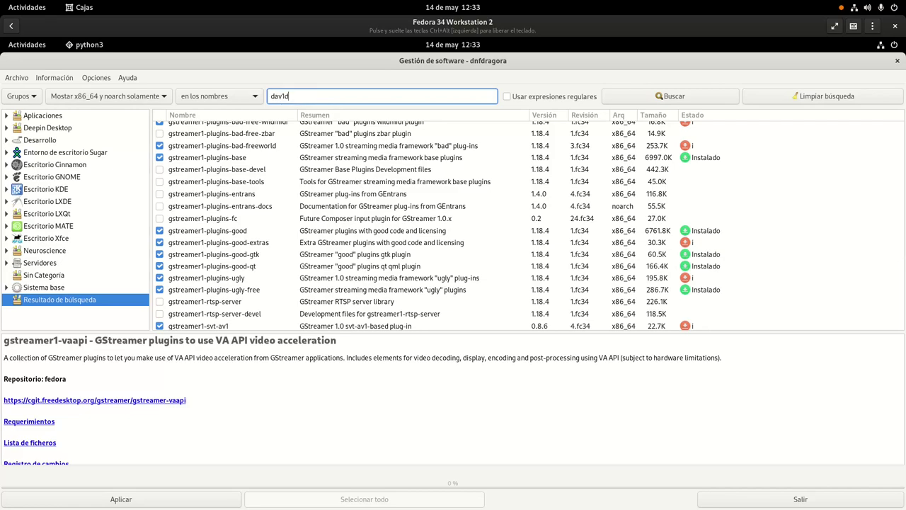
{"action": "key", "text": "Return"}
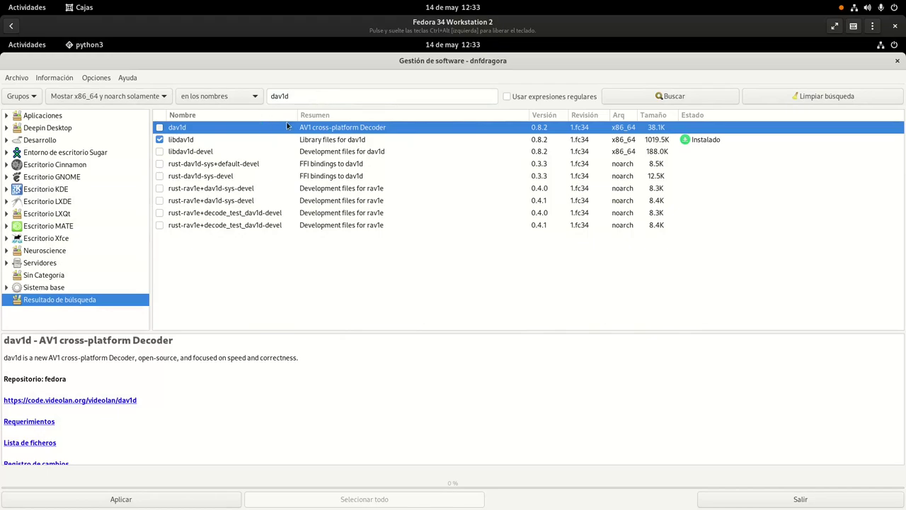
{"action": "left_click", "coordinate": [159, 128]}
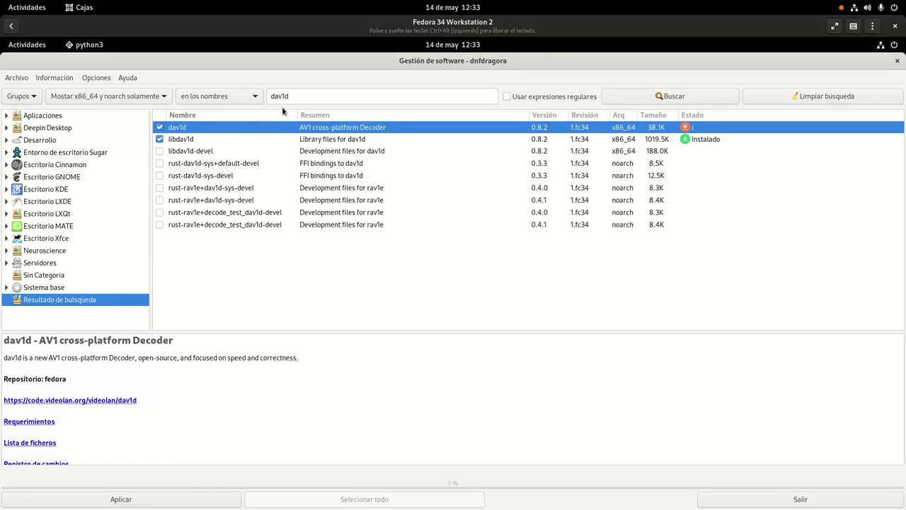
Search 'gstreamer1' again and scroll through the results to review the marked plugins.
{"action": "left_click", "coordinate": [313, 101]}
{"action": "key", "text": "ctrl+a"}
{"action": "type", "text": "gstreamer1"}
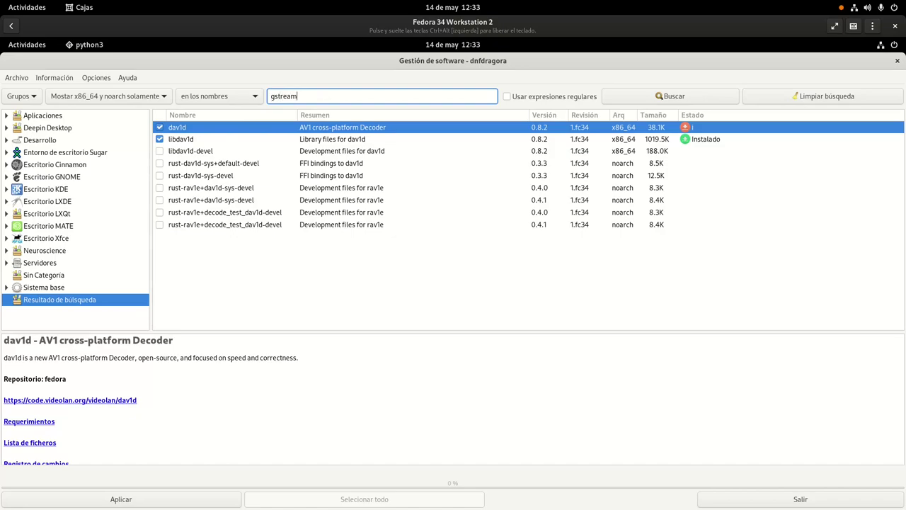
{"action": "key", "text": "Return"}
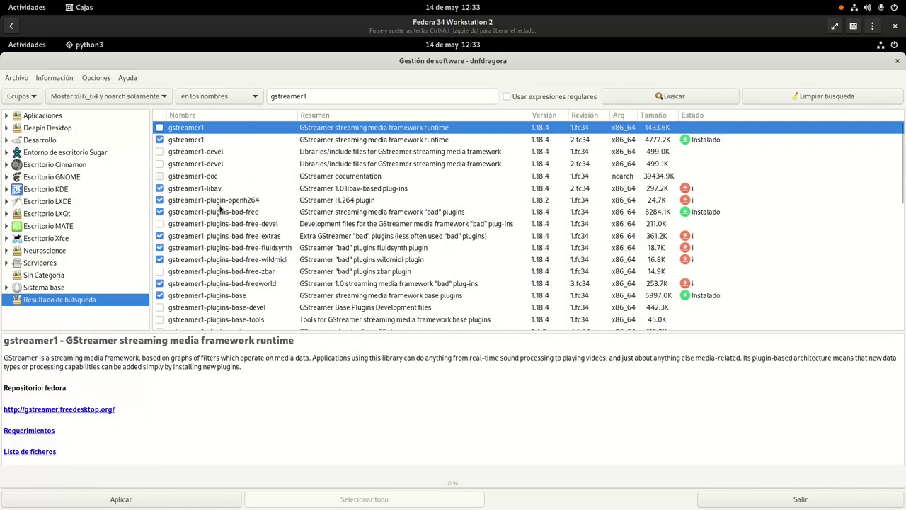
{"action": "scroll", "coordinate": [216, 205], "scroll_direction": "down", "scroll_amount": 3}
{"action": "scroll", "coordinate": [224, 214], "scroll_direction": "down", "scroll_amount": 5}
{"action": "scroll", "coordinate": [230, 298], "scroll_direction": "down", "scroll_amount": 1}
{"action": "scroll", "coordinate": [219, 293], "scroll_direction": "down", "scroll_amount": 1}
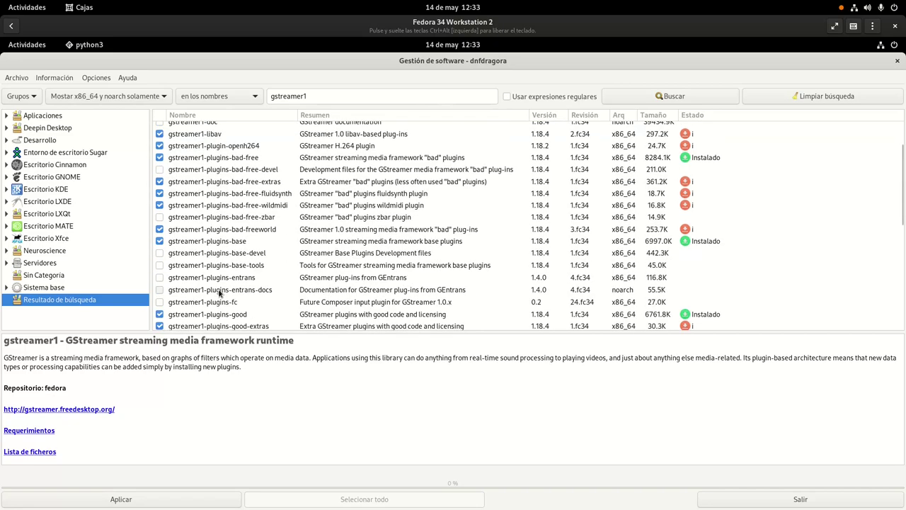
{"action": "scroll", "coordinate": [219, 294], "scroll_direction": "down", "scroll_amount": 2}
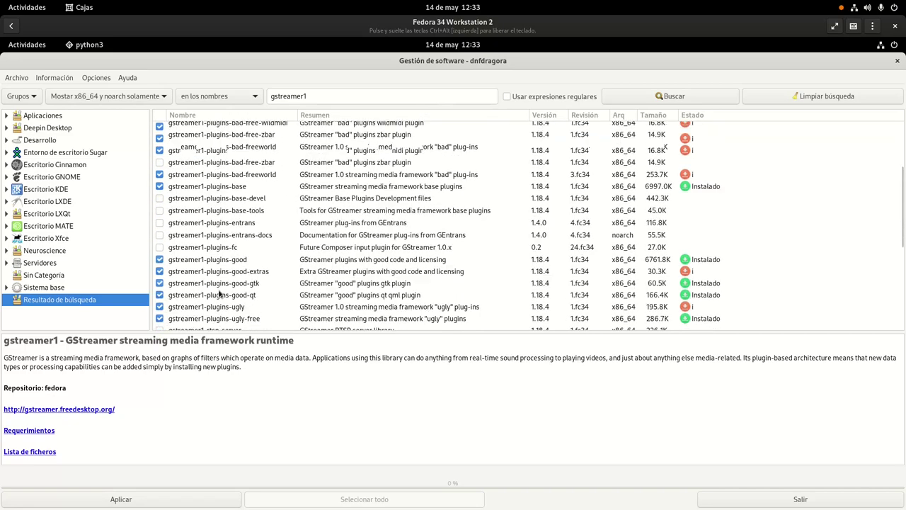
{"action": "scroll", "coordinate": [219, 293], "scroll_direction": "down", "scroll_amount": 2}
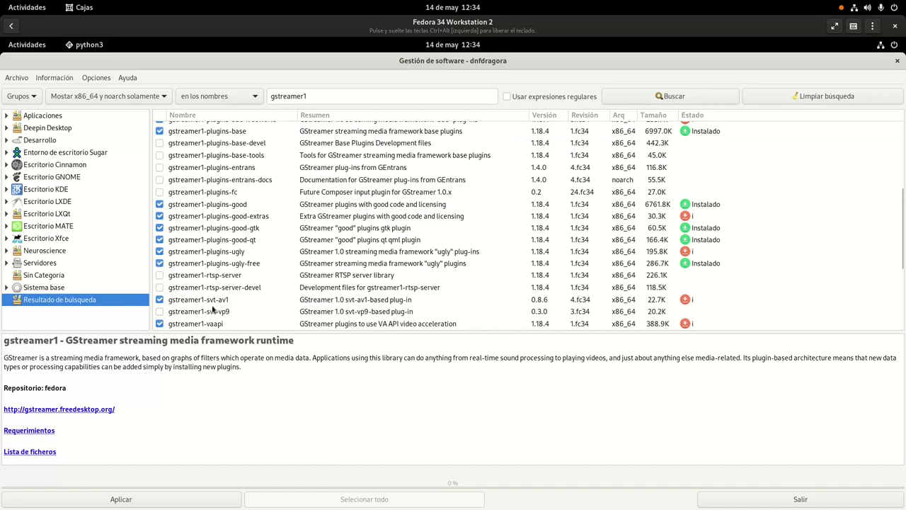
{"action": "scroll", "coordinate": [212, 309], "scroll_direction": "down", "scroll_amount": 2}
{"action": "scroll", "coordinate": [213, 309], "scroll_direction": "up", "scroll_amount": 8}
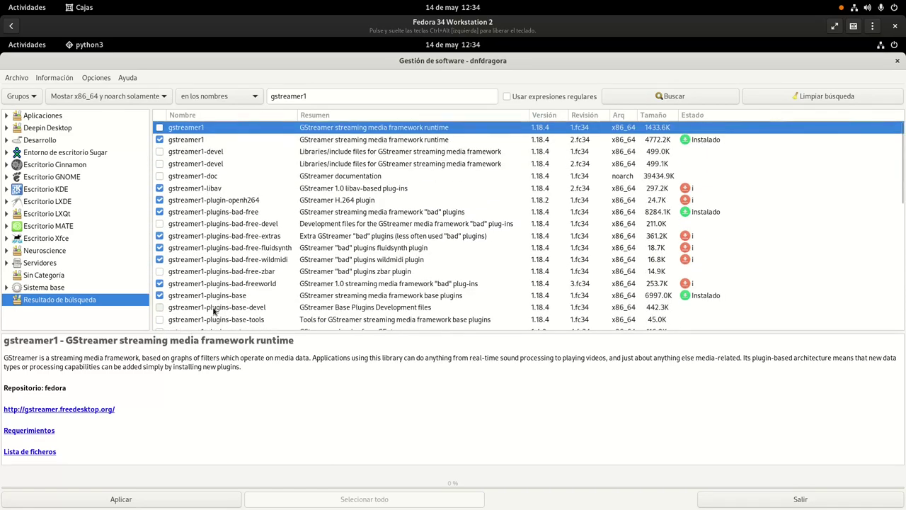
{"action": "double_click", "coordinate": [316, 97]}
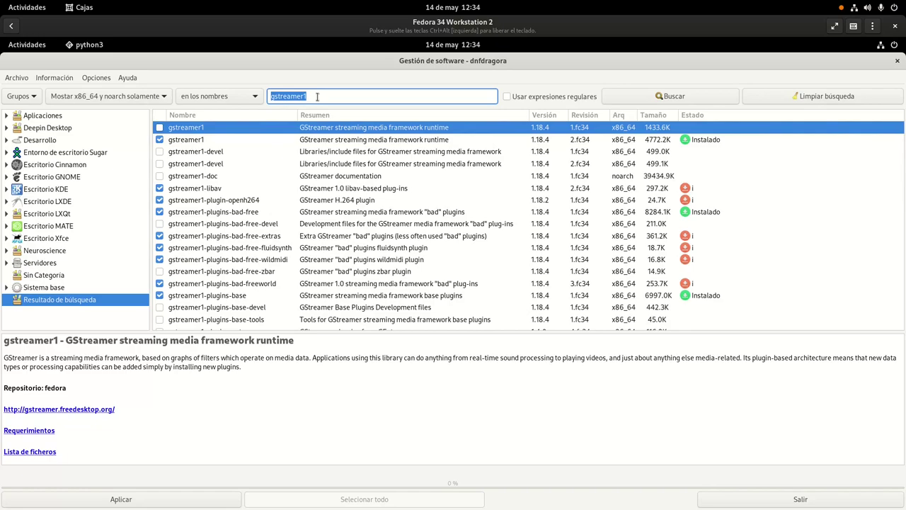
Search 'libva' and mark libva-utils 2.11.1 for installation.
{"action": "key", "text": "BackSpace"}
{"action": "type", "text": "libva"}
{"action": "key", "text": "Return"}
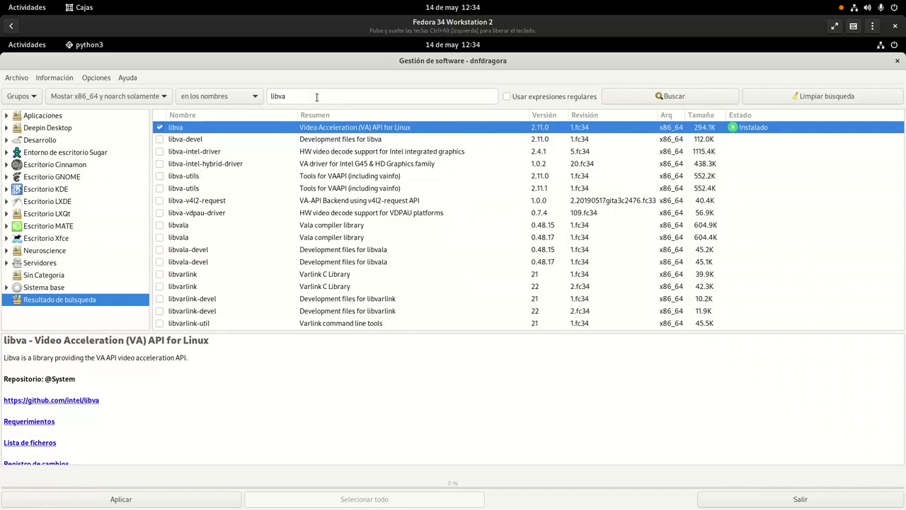
{"action": "left_click", "coordinate": [160, 188]}
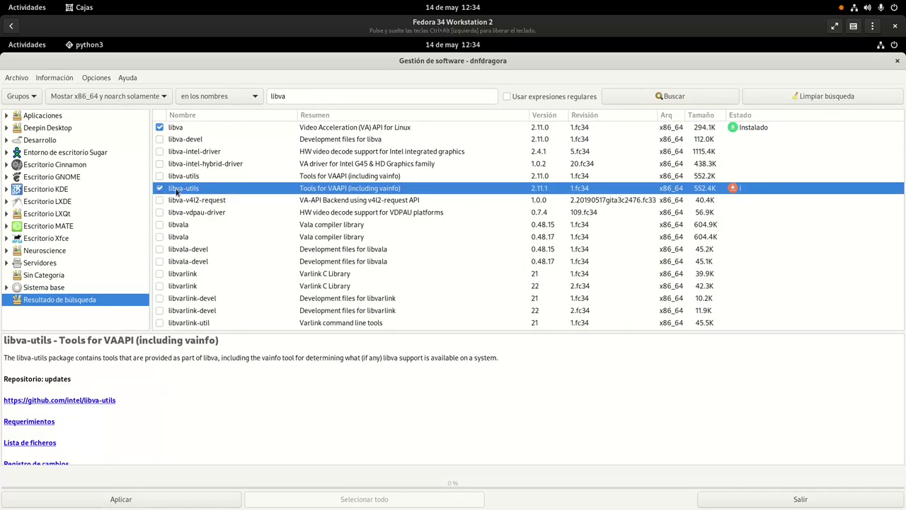
Search 'chromium-freeworld' and mark version 90.0.4430.85 for installation.
{"action": "double_click", "coordinate": [305, 97]}
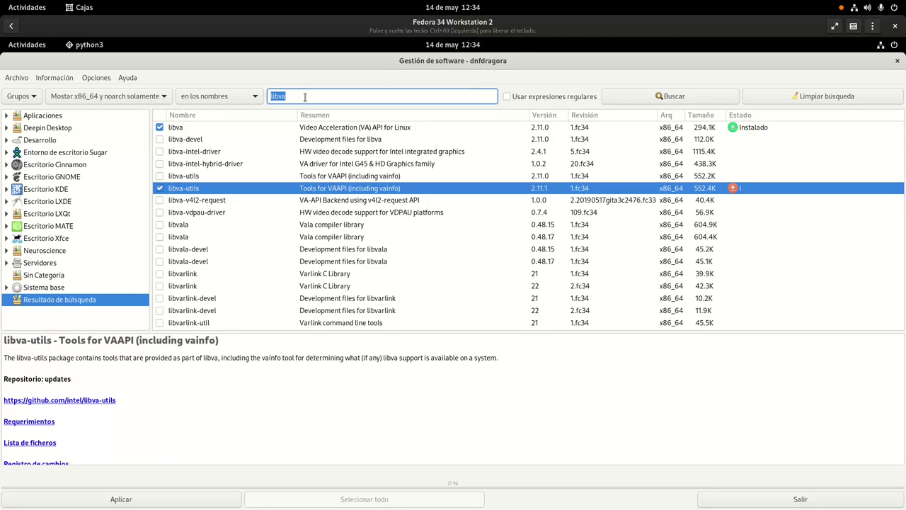
{"action": "type", "text": "chromium-freeworld"}
{"action": "key", "text": "Return"}
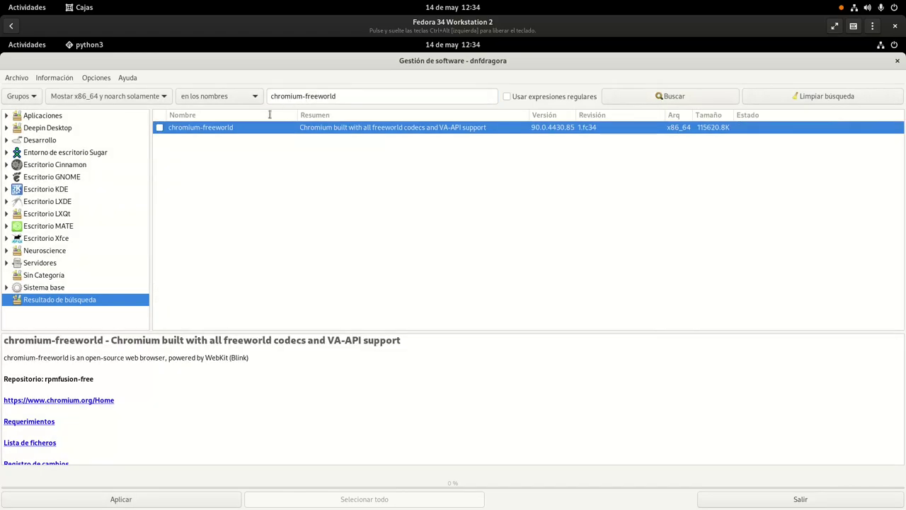
{"action": "left_click", "coordinate": [160, 127]}
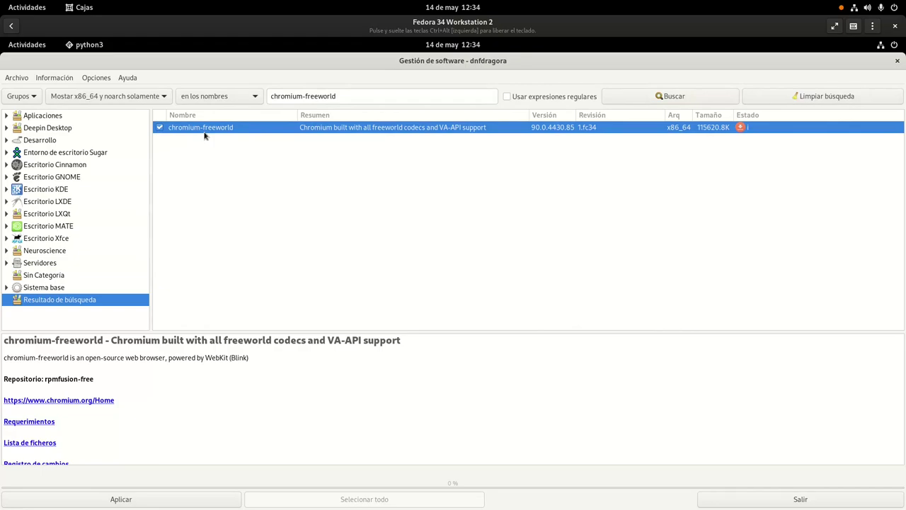
{"action": "double_click", "coordinate": [348, 98]}
{"action": "triple_click", "coordinate": [348, 98]}
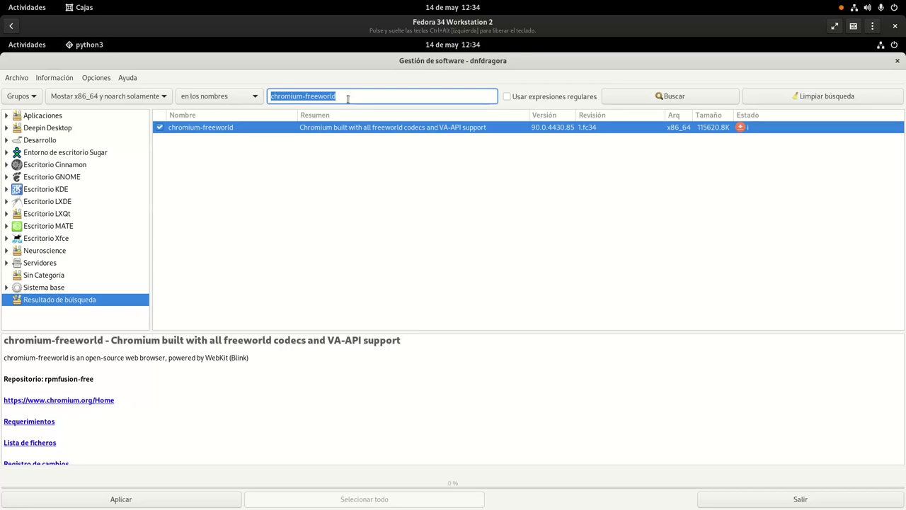
Search 'libva' and mark libva-intel-driver 2.4.1 for installation.
{"action": "type", "text": "libva"}
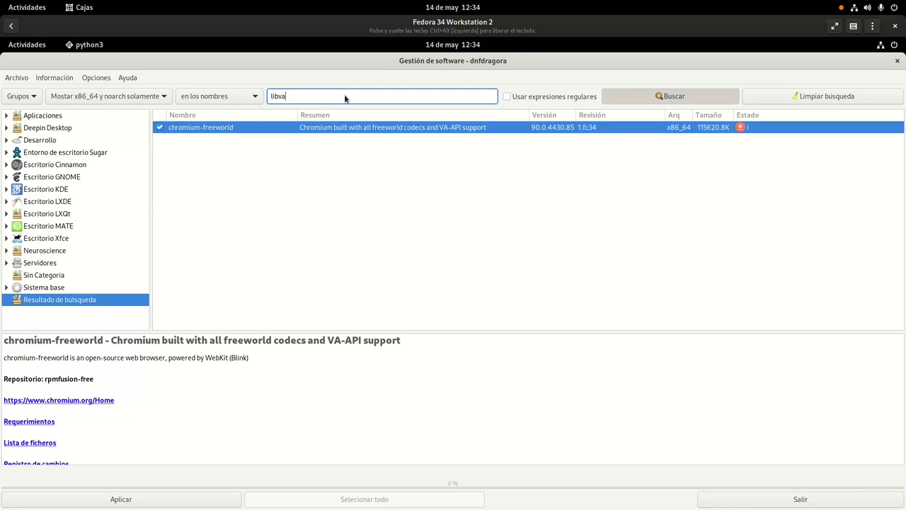
{"action": "key", "text": "Return"}
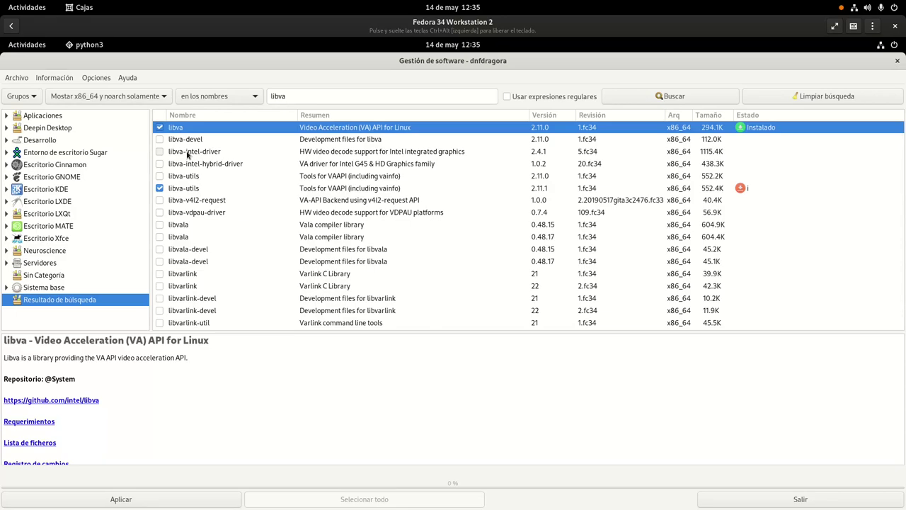
{"action": "left_click", "coordinate": [187, 153]}
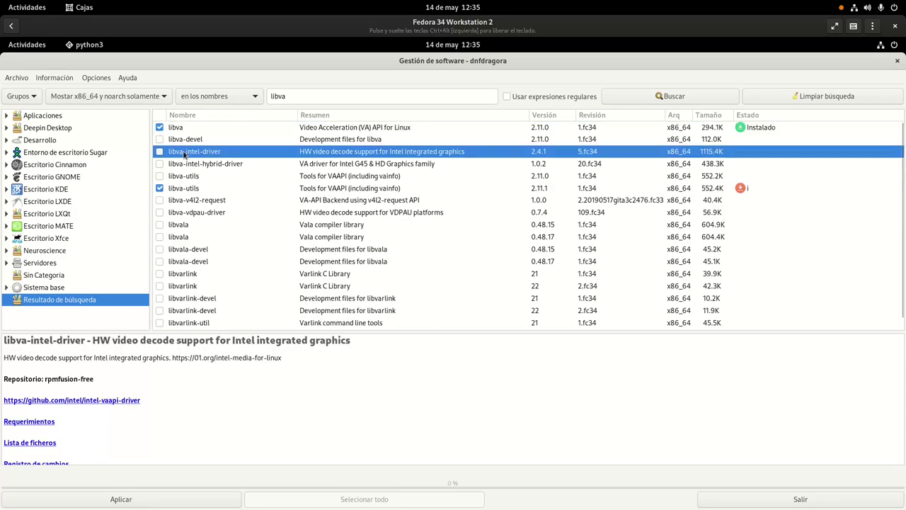
{"action": "left_click", "coordinate": [159, 152]}
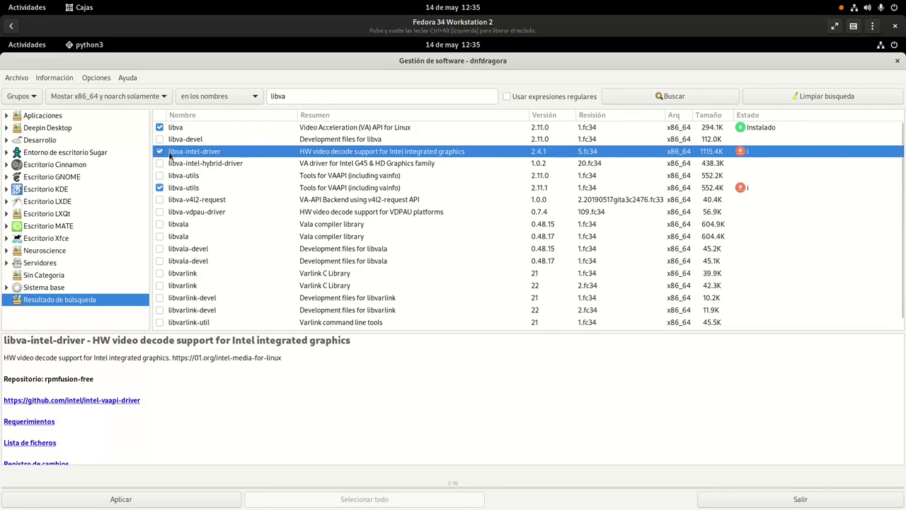
Search 'intel' and mark intel-media-driver for installation.
{"action": "double_click", "coordinate": [303, 96]}
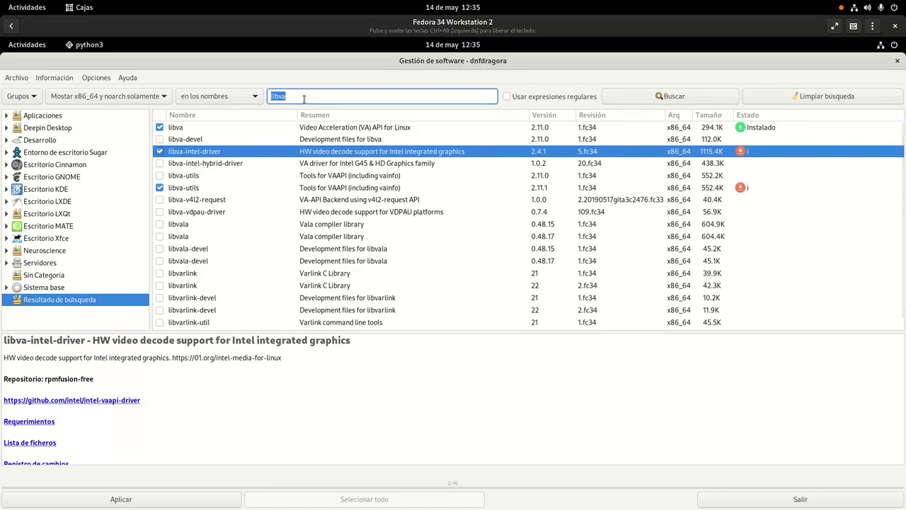
{"action": "type", "text": "ine"}
{"action": "key", "text": "BackSpace"}
{"action": "type", "text": "tel"}
{"action": "key", "text": "Return"}
{"action": "scroll", "coordinate": [228, 244], "scroll_direction": "up", "scroll_amount": 3}
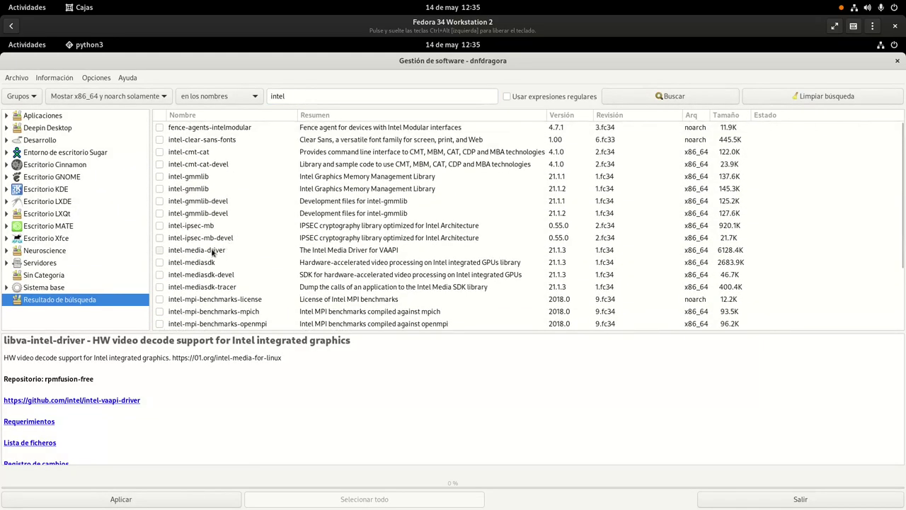
{"action": "left_click", "coordinate": [160, 251]}
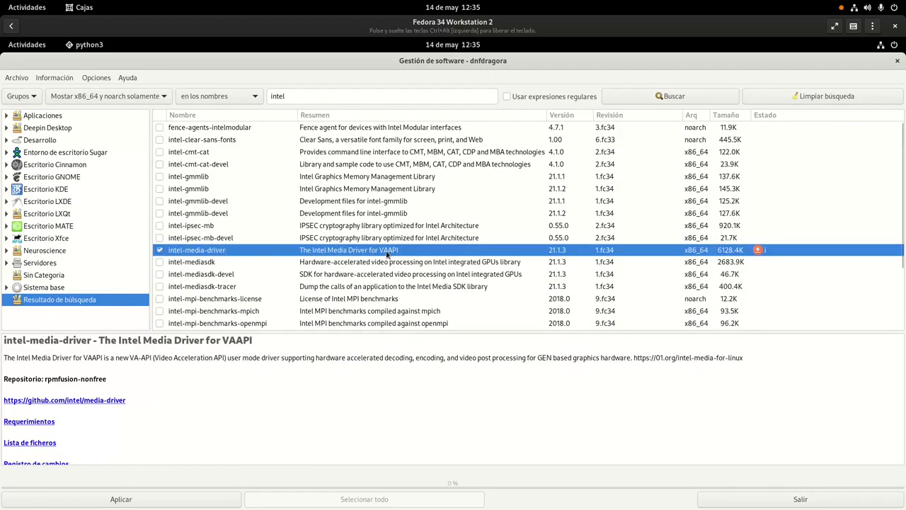
Search 'libva' again to bring back the libva package results.
{"action": "double_click", "coordinate": [361, 102]}
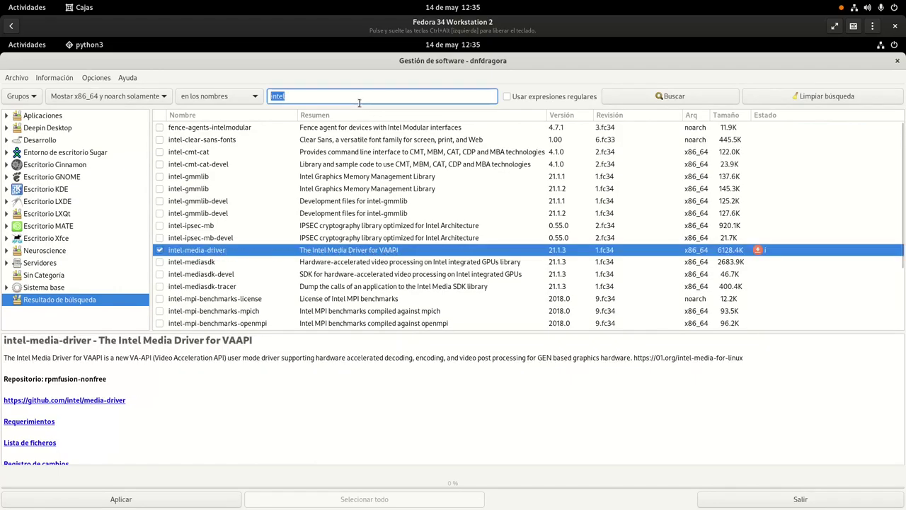
{"action": "type", "text": "bva"}
{"action": "key", "text": "Return"}
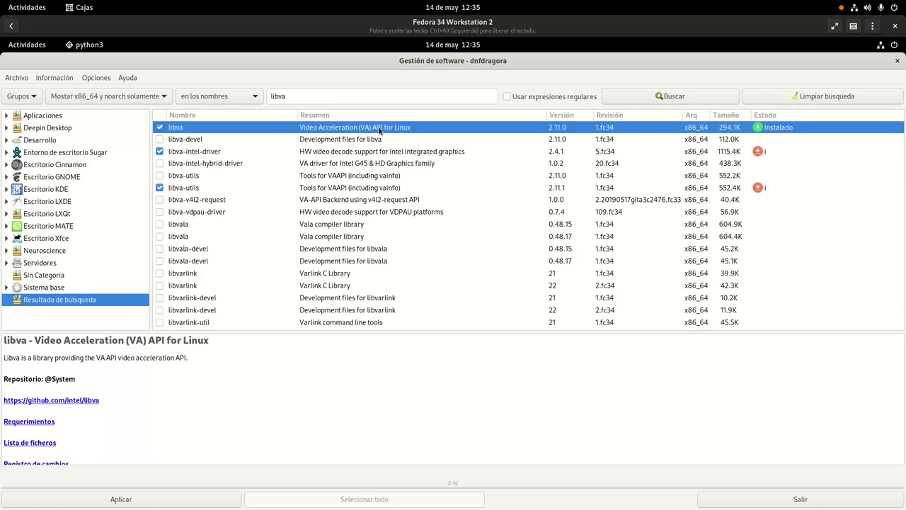
{"action": "left_click", "coordinate": [335, 99]}
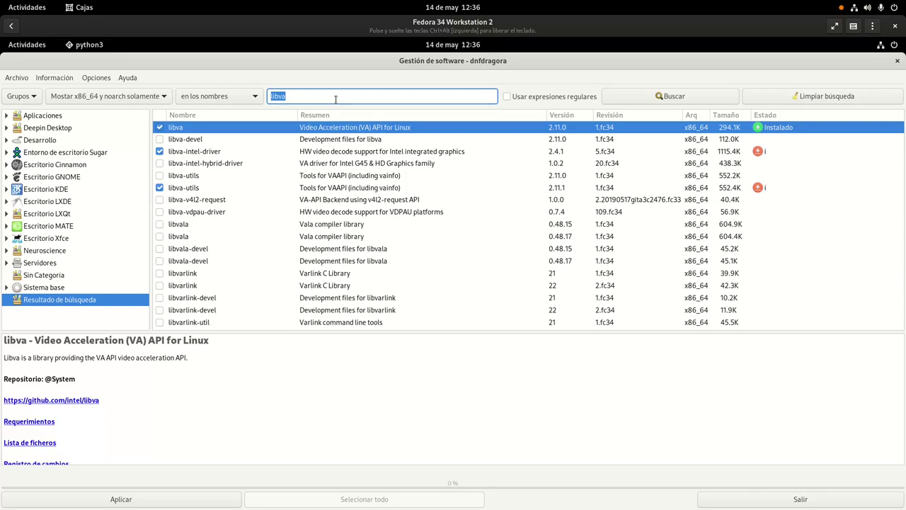
Search for audacious and mark audacious plus its freeworld, freeworld-aac, freeworld-ffaudio and freeworld-mms plugins.
{"action": "key", "text": "BackSpace"}
{"action": "type", "text": "audacious"}
{"action": "key", "text": "Return"}
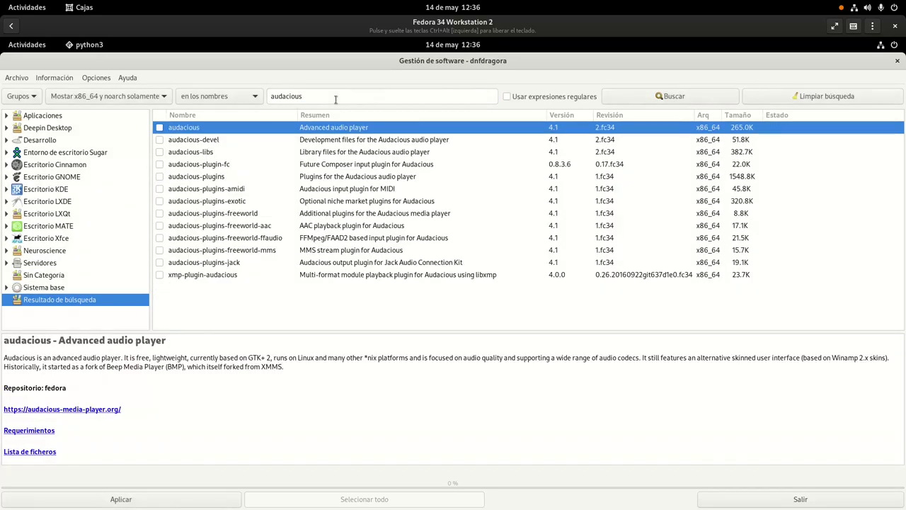
{"action": "left_click", "coordinate": [160, 127]}
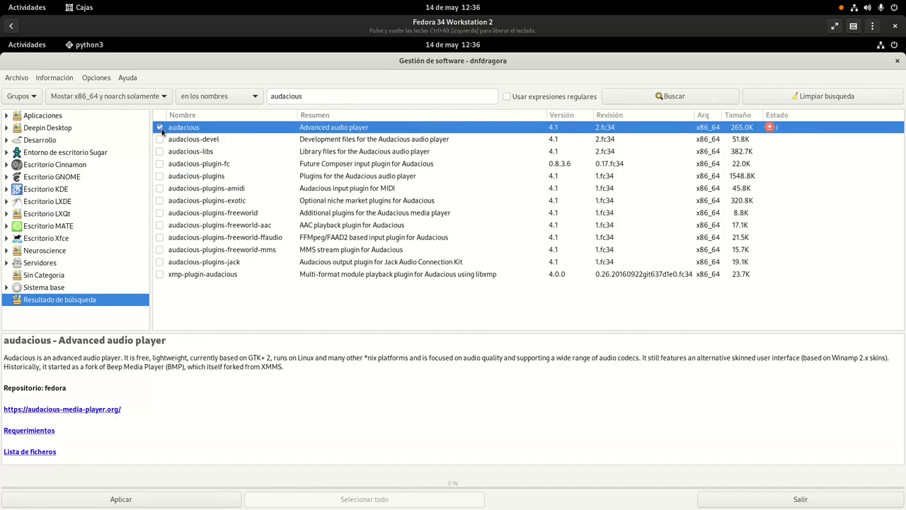
{"action": "left_click", "coordinate": [160, 212]}
{"action": "left_click", "coordinate": [160, 225]}
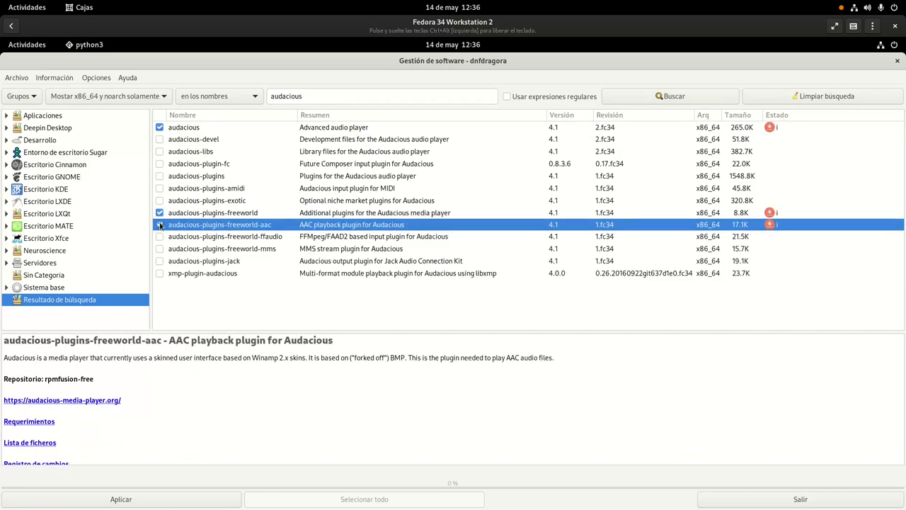
{"action": "left_click", "coordinate": [160, 236]}
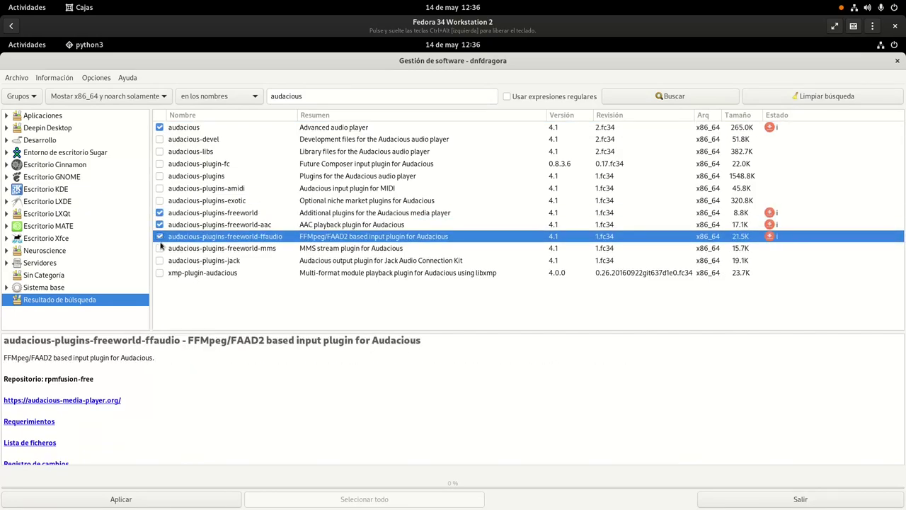
{"action": "left_click", "coordinate": [160, 247]}
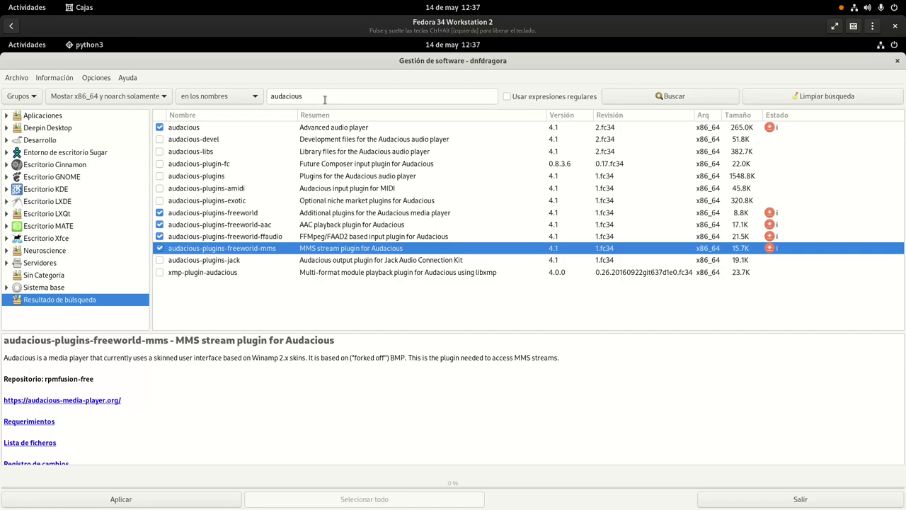
Search for gtk2 and mark adwaita-gtk2-theme for installation.
{"action": "double_click", "coordinate": [325, 99]}
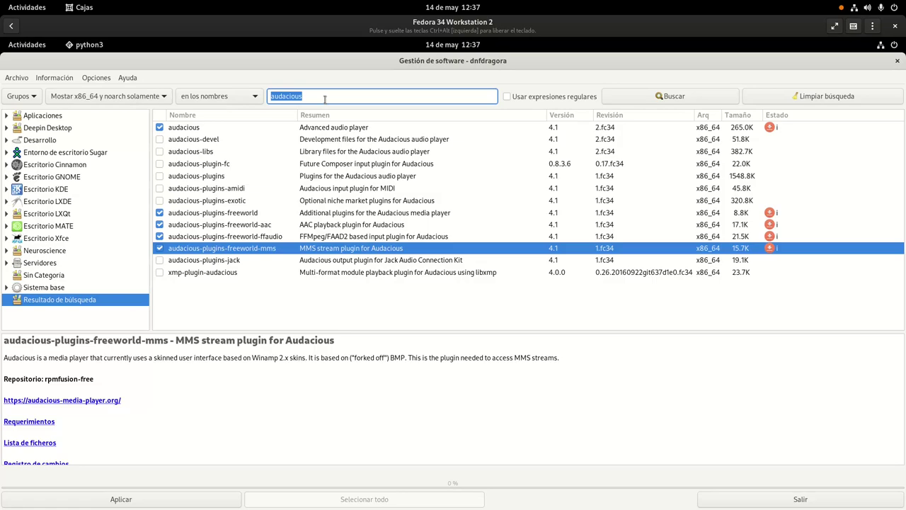
{"action": "type", "text": "gtk2"}
{"action": "key", "text": "Return"}
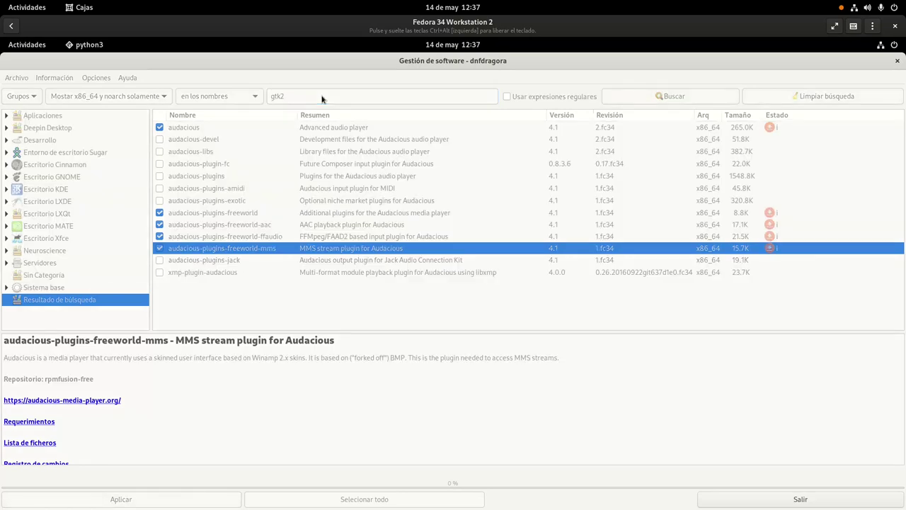
{"action": "left_click", "coordinate": [159, 129]}
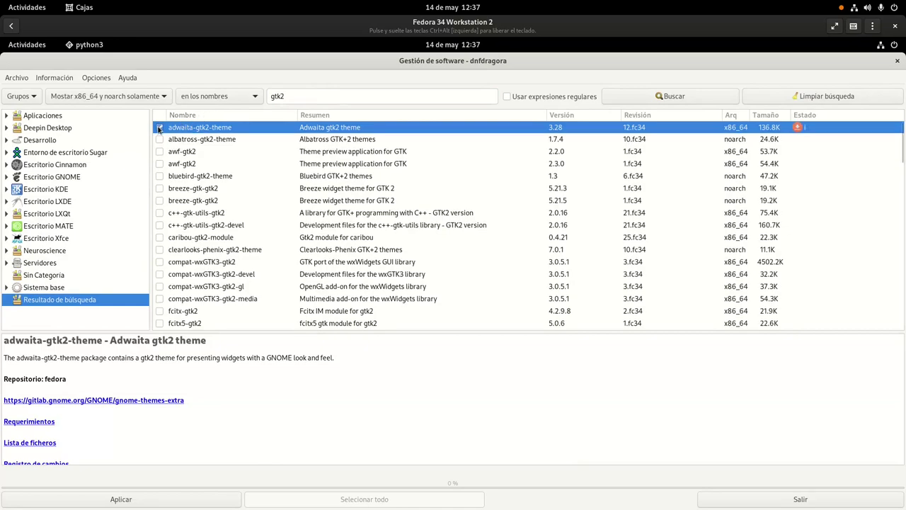
Search for deadbeef and mark deadbeef, deadbeef-mpris2-plugin and deadbeef-plugins for installation.
{"action": "left_click", "coordinate": [318, 98]}
{"action": "triple_click", "coordinate": [318, 99]}
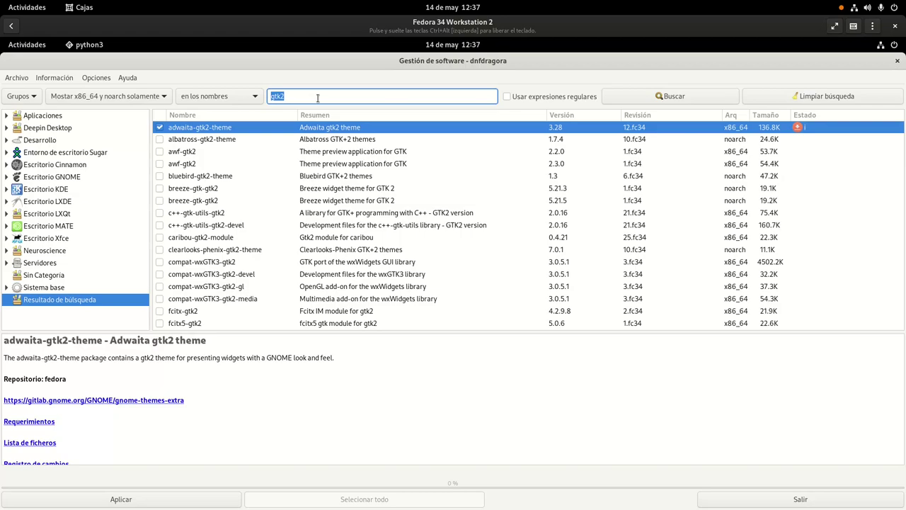
{"action": "type", "text": "deadbeef"}
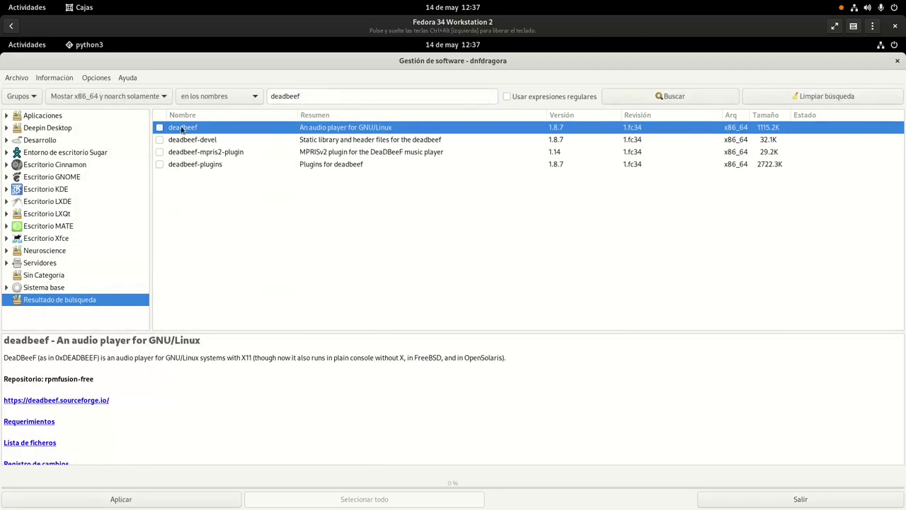
{"action": "left_click", "coordinate": [159, 128]}
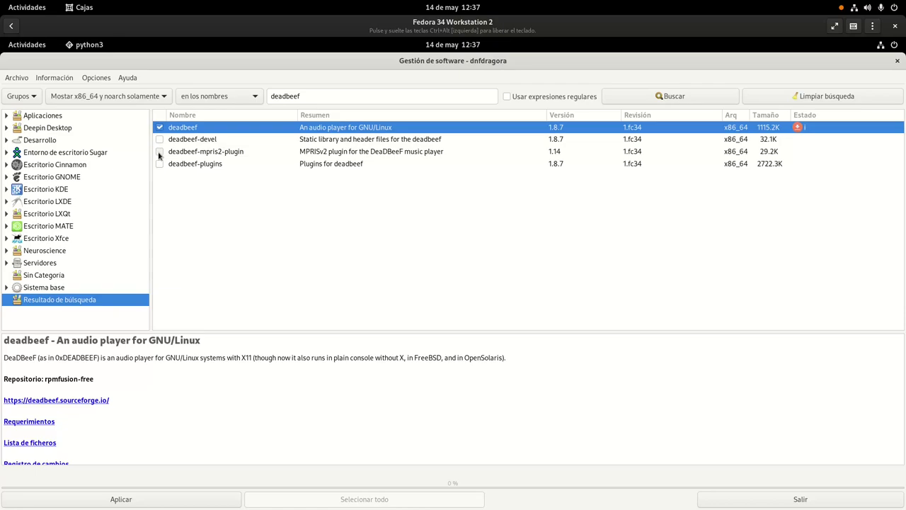
{"action": "left_click", "coordinate": [159, 152]}
{"action": "left_click", "coordinate": [159, 164]}
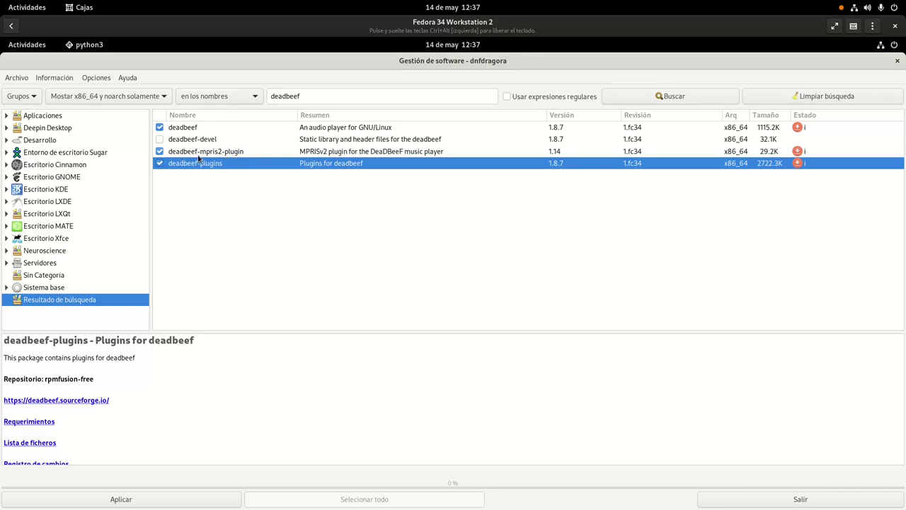
{"action": "left_click", "coordinate": [447, 45]}
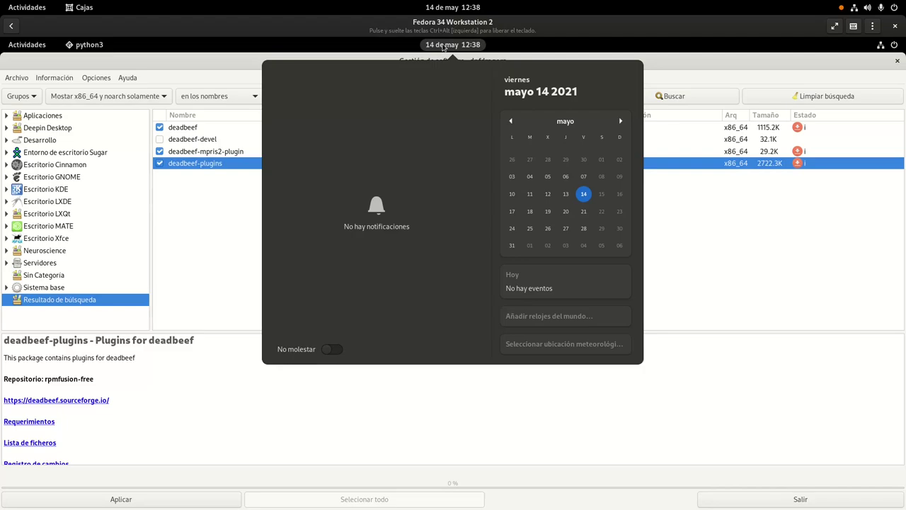
Close the calendar panel and erase the deadbeef text from the search box.
{"action": "left_click", "coordinate": [443, 47]}
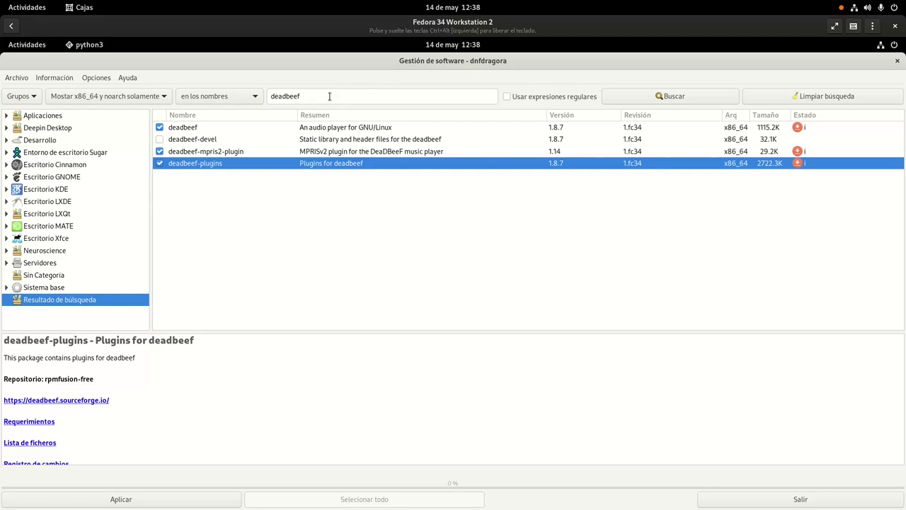
{"action": "double_click", "coordinate": [329, 96]}
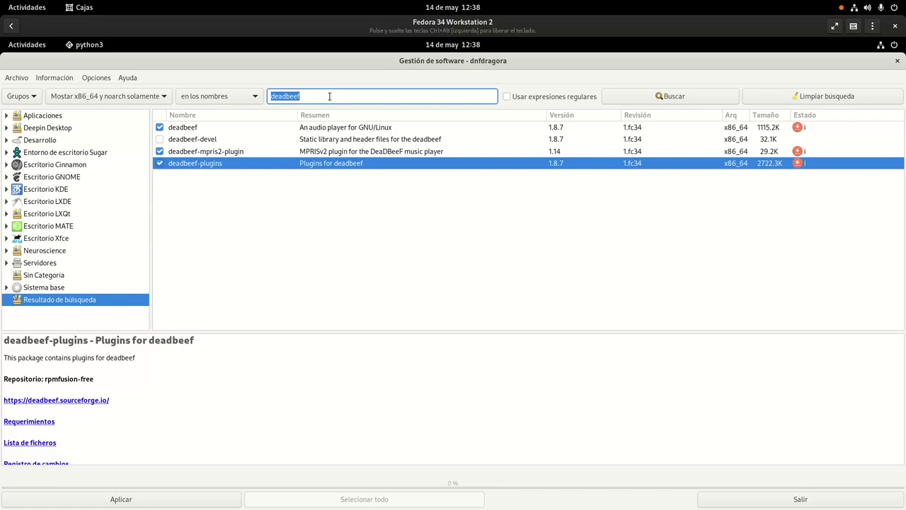
{"action": "key", "text": "BackSpace"}
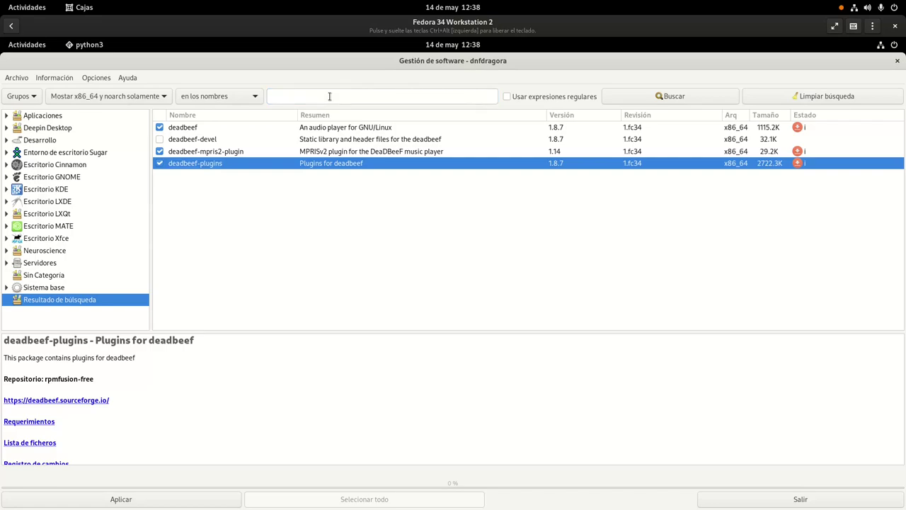
Search 264 and 265, marking h264enc, x264 and x265 for installation.
{"action": "left_click", "coordinate": [329, 96]}
{"action": "type", "text": "264"}
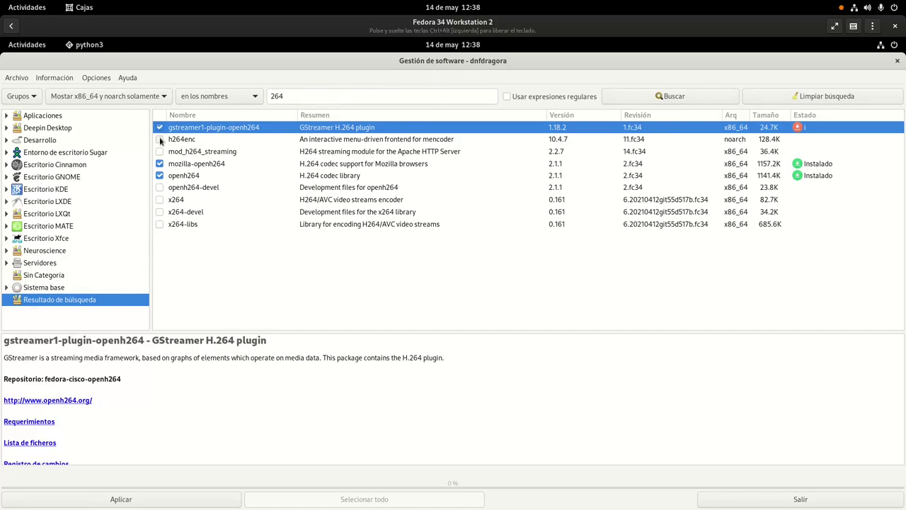
{"action": "left_click", "coordinate": [160, 140]}
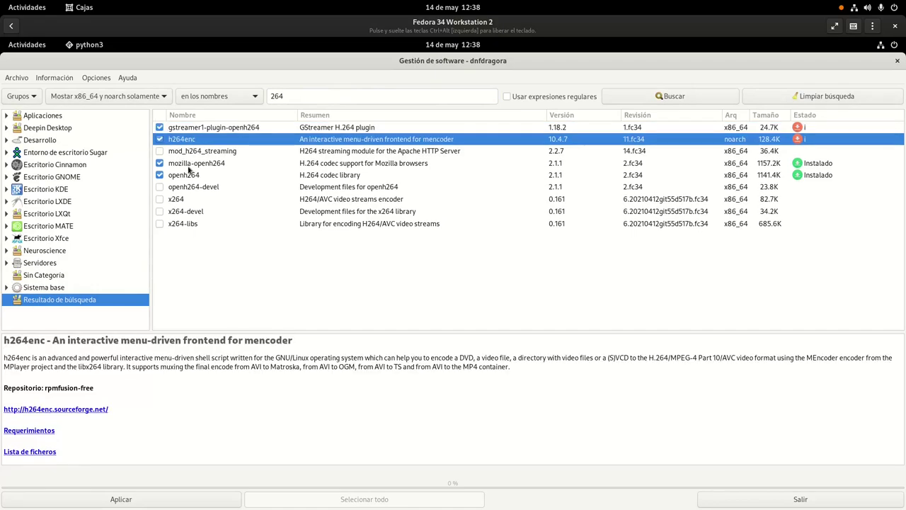
{"action": "left_click", "coordinate": [160, 199]}
{"action": "left_click", "coordinate": [311, 98]}
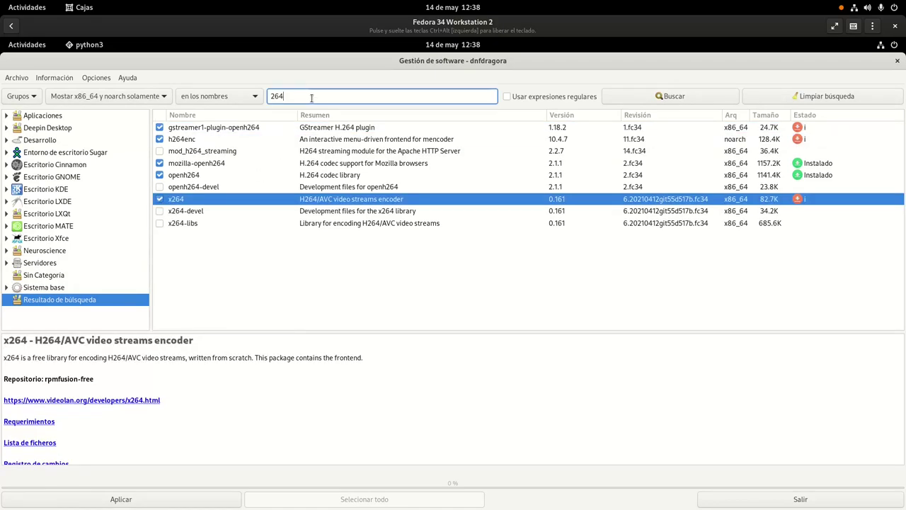
{"action": "key", "text": "BackSpace"}
{"action": "type", "text": "5"}
{"action": "key", "text": "Return"}
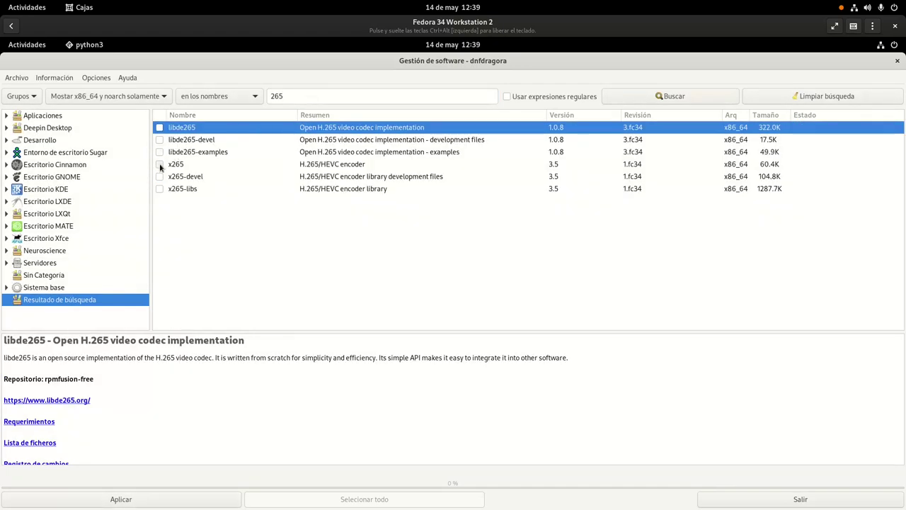
{"action": "left_click", "coordinate": [160, 164]}
Search for svt-av1 and mark svt-av1 for installation.
{"action": "left_click", "coordinate": [300, 97]}
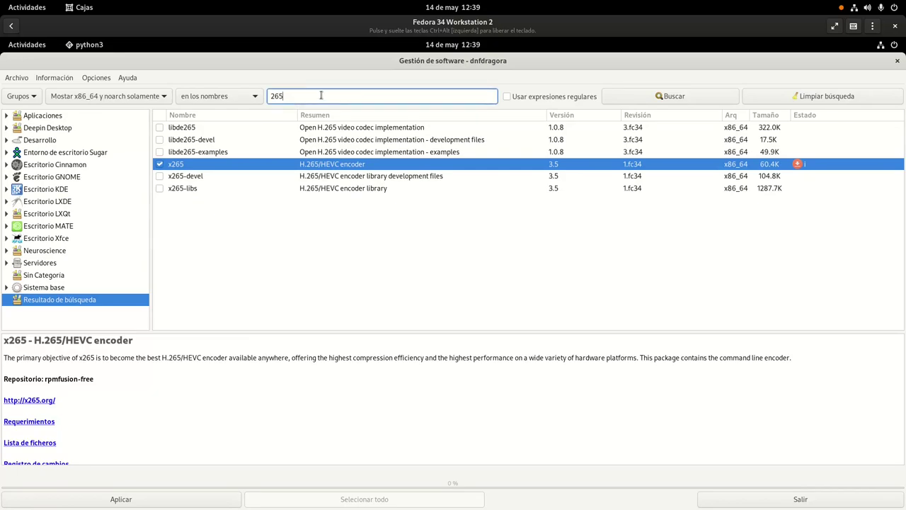
{"action": "key", "text": "BackSpace"}
{"action": "key", "text": "BackSpace"}
{"action": "key", "text": "BackSpace"}
{"action": "type", "text": "svt-av1"}
{"action": "key", "text": "Return"}
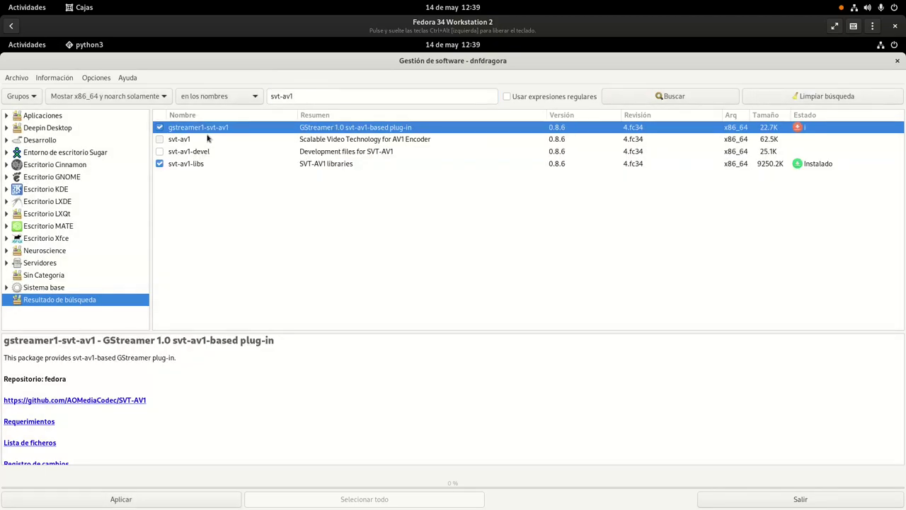
{"action": "left_click", "coordinate": [160, 139]}
Search for rav1e and mark rav1e 0.4.1 instead of 0.4.0.
{"action": "left_click", "coordinate": [320, 100]}
{"action": "key", "text": "BackSpace"}
{"action": "key", "text": "BackSpace"}
{"action": "key", "text": "BackSpace"}
{"action": "key", "text": "BackSpace"}
{"action": "key", "text": "BackSpace"}
{"action": "key", "text": "BackSpace"}
{"action": "key", "text": "BackSpace"}
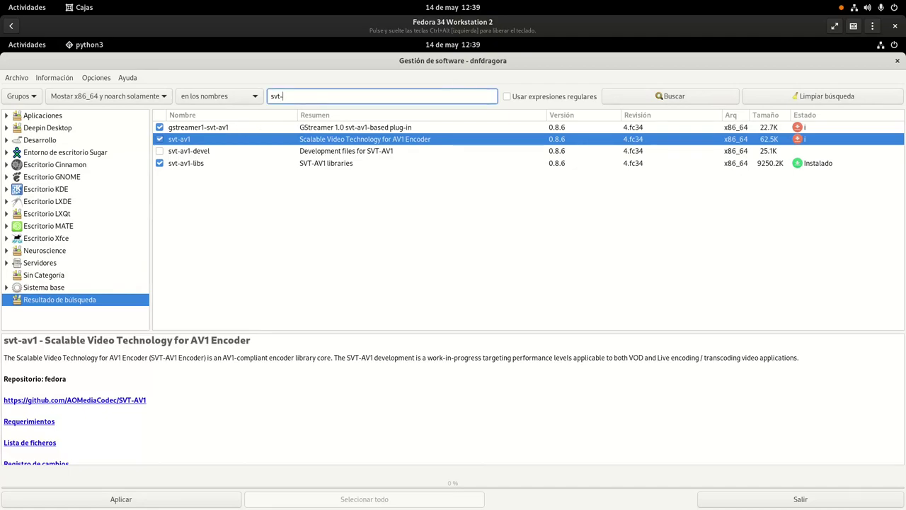
{"action": "type", "text": "rav1e"}
{"action": "key", "text": "Return"}
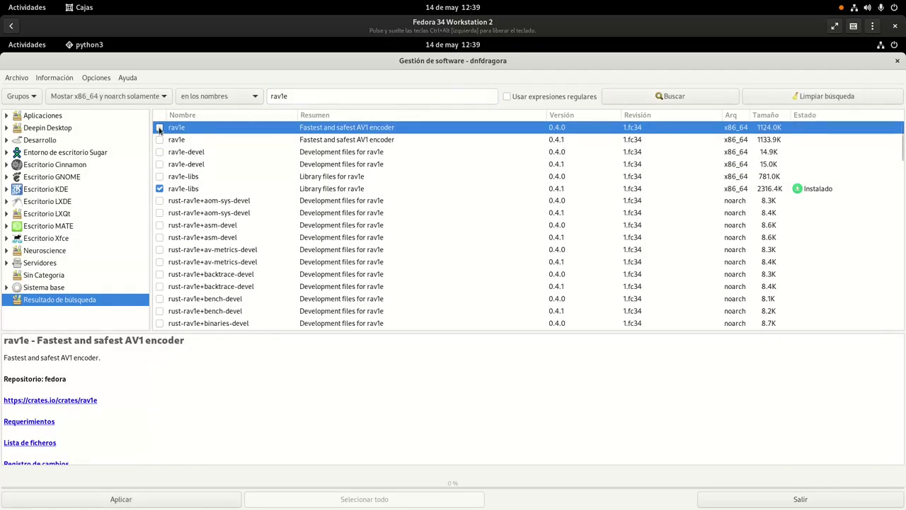
{"action": "left_click", "coordinate": [160, 128]}
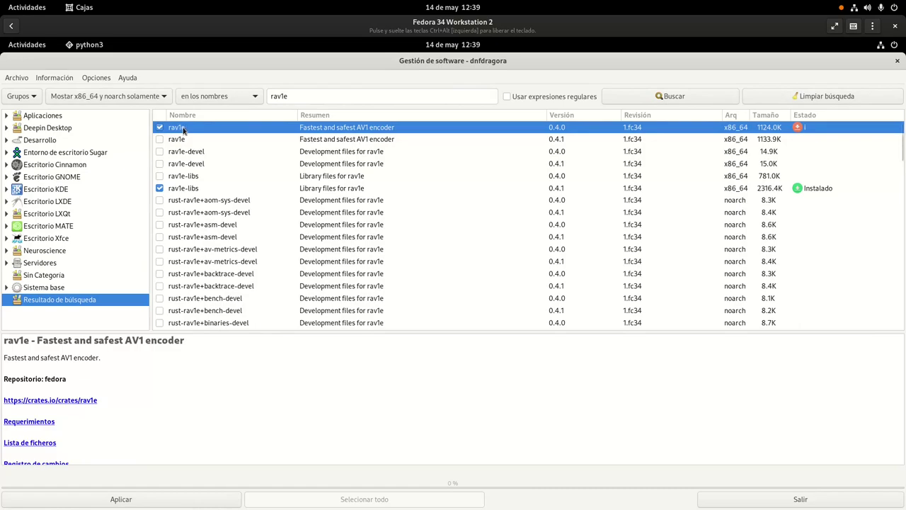
{"action": "left_click", "coordinate": [159, 129]}
{"action": "left_click", "coordinate": [159, 139]}
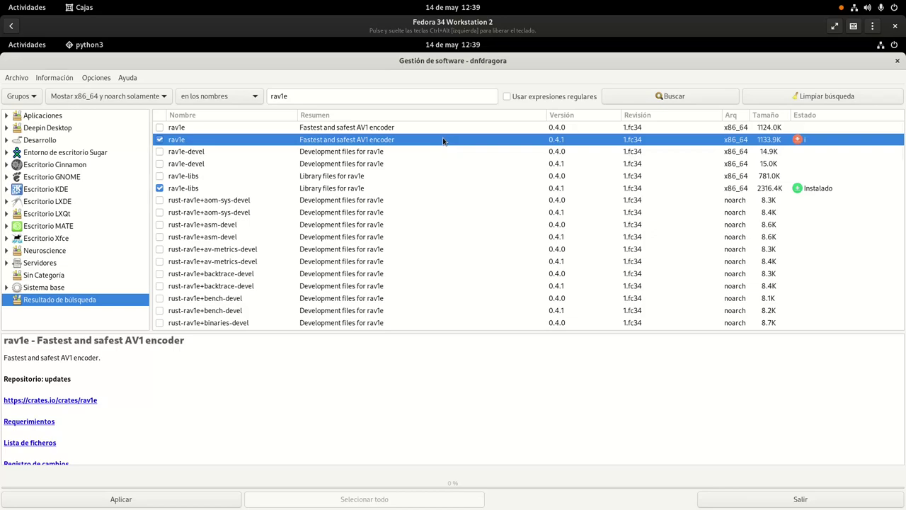
{"action": "left_click", "coordinate": [307, 96]}
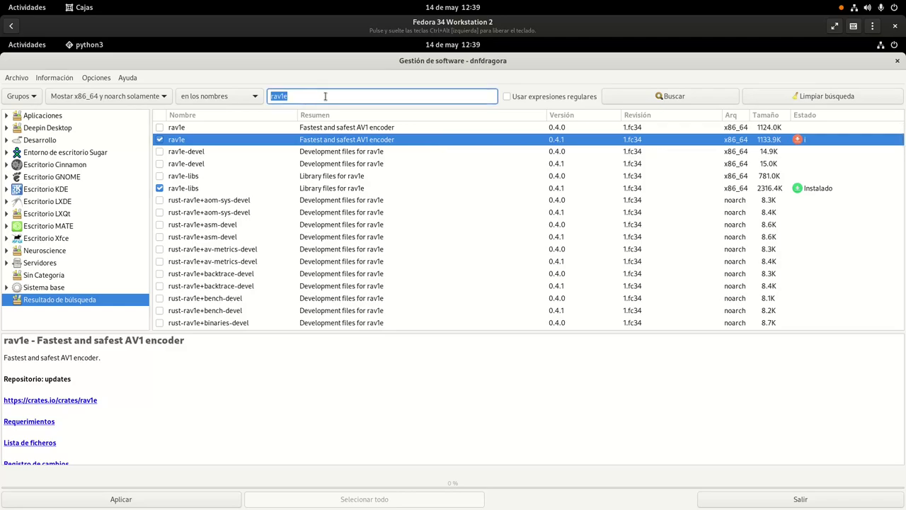
Search for policycoreutils and mark policycoreutils-gui for installation.
{"action": "type", "text": "policycoreutils"}
{"action": "key", "text": "Return"}
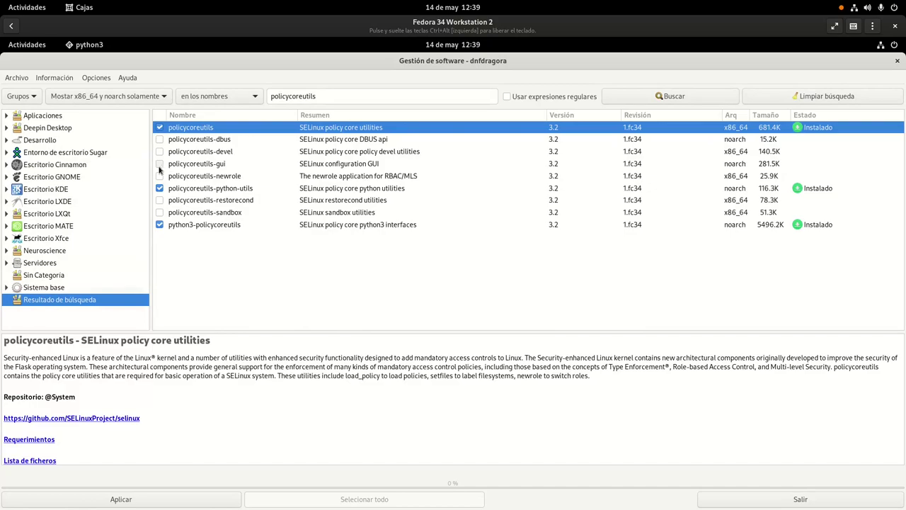
{"action": "left_click", "coordinate": [160, 165]}
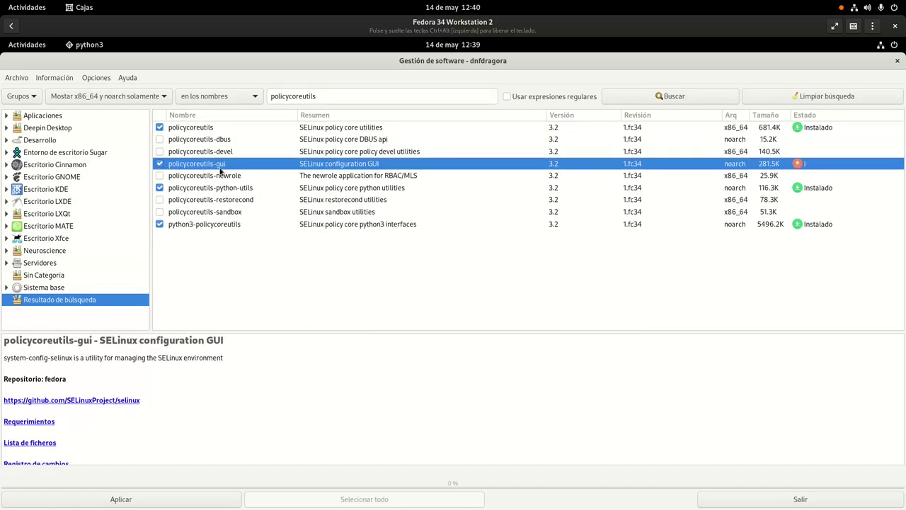
Search for firewall-config and mark firewall-config for installation.
{"action": "double_click", "coordinate": [336, 98]}
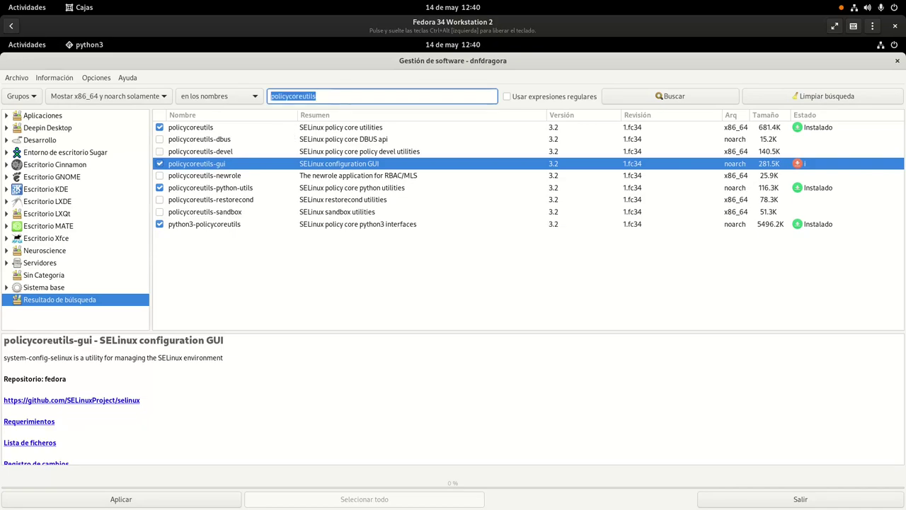
{"action": "type", "text": "firewall-config"}
{"action": "key", "text": "Return"}
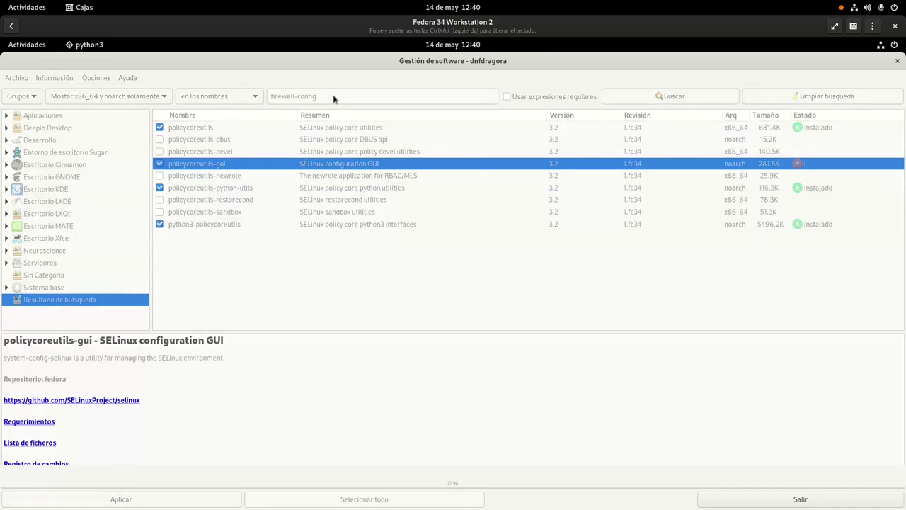
{"action": "left_click", "coordinate": [160, 128]}
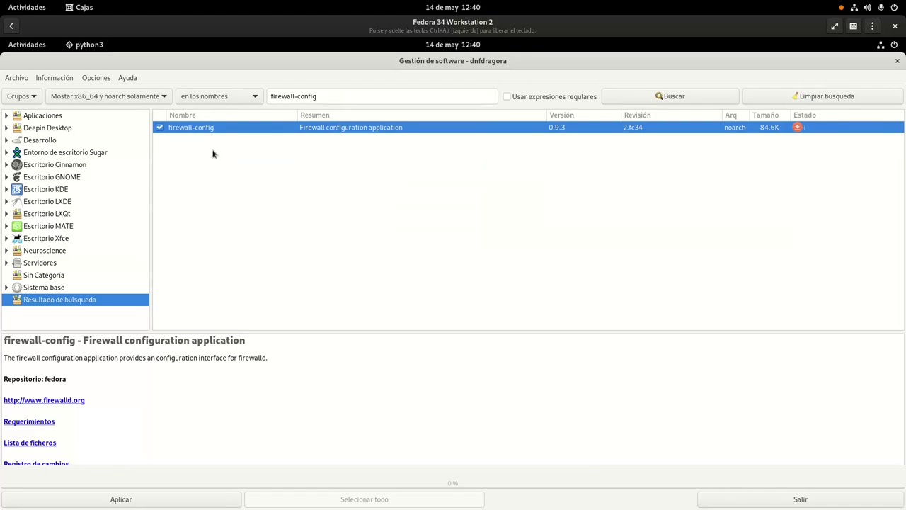
{"action": "double_click", "coordinate": [357, 98]}
{"action": "triple_click", "coordinate": [357, 98]}
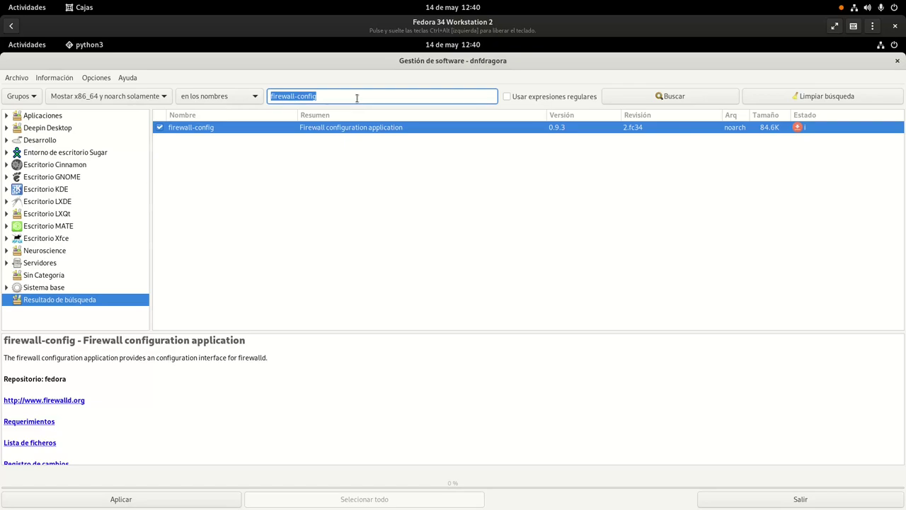
Search for lsb and mark redhat-lsb-core for installation.
{"action": "type", "text": "lsb"}
{"action": "key", "text": "Return"}
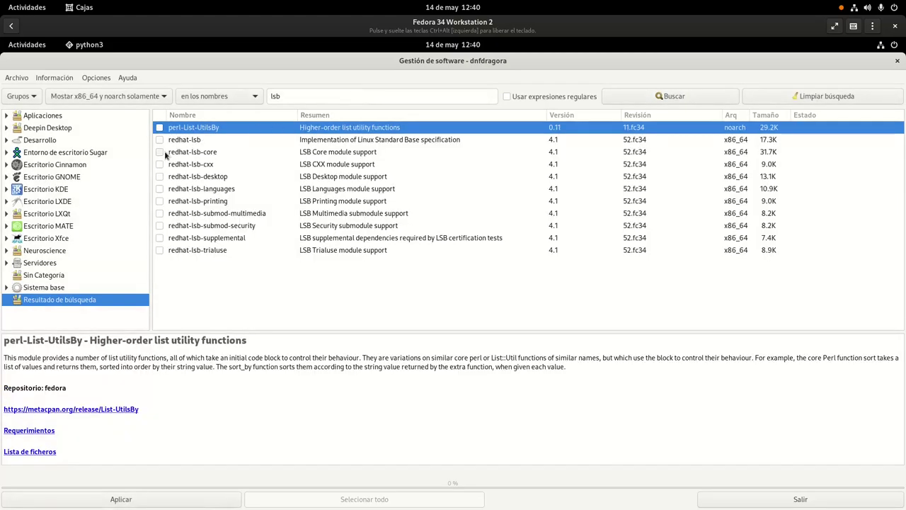
{"action": "left_click", "coordinate": [160, 153]}
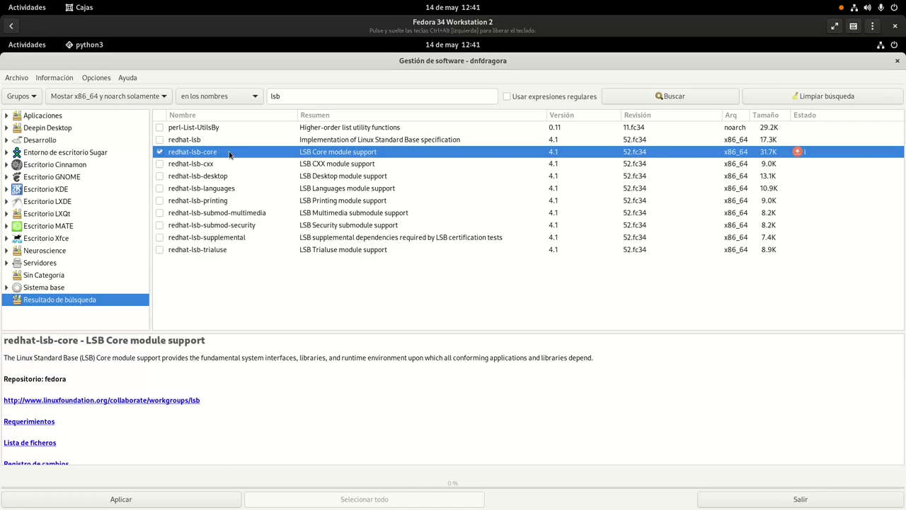
{"action": "double_click", "coordinate": [307, 98]}
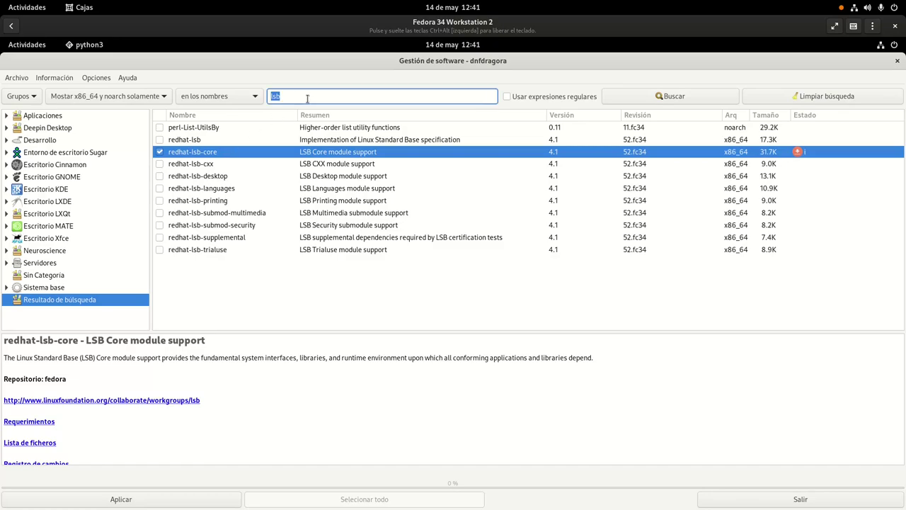
Show all architectures, search for steam and mark the steam 1.0.0.70 (3.fc34) package.
{"action": "left_click", "coordinate": [148, 96]}
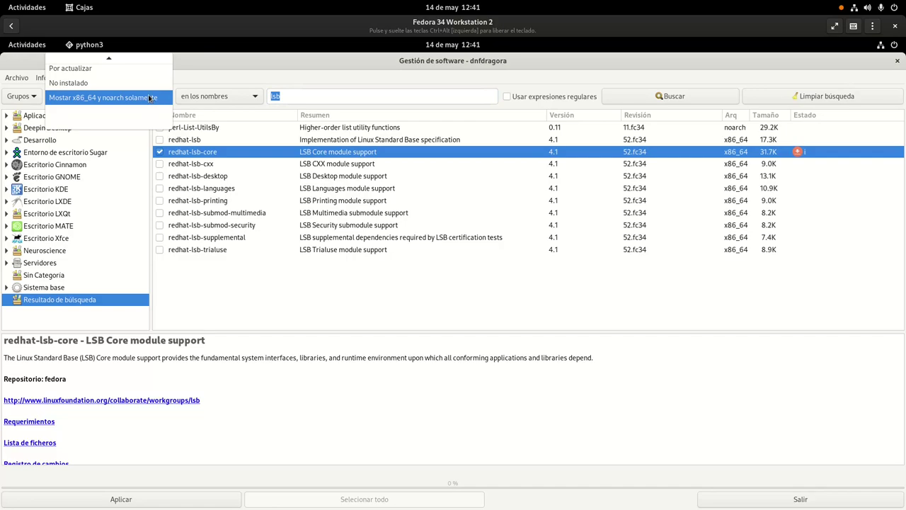
{"action": "left_click", "coordinate": [130, 59]}
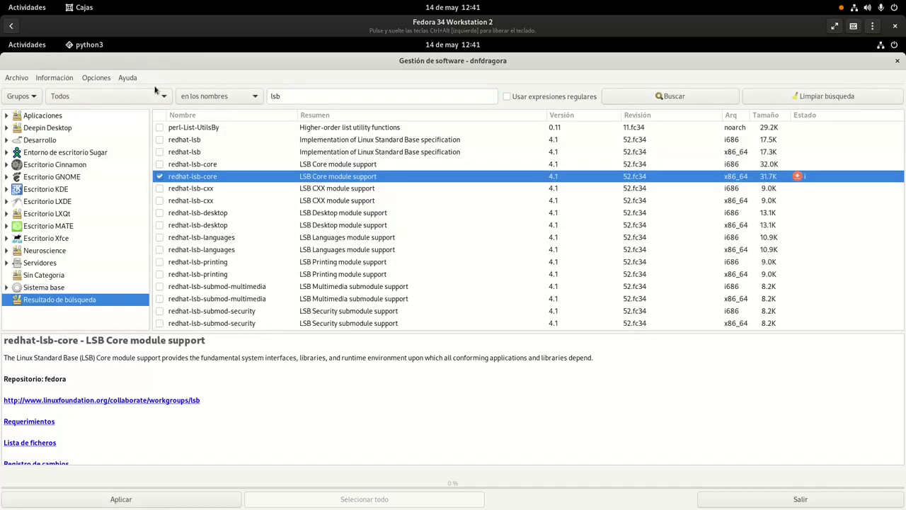
{"action": "double_click", "coordinate": [308, 99]}
{"action": "type", "text": "steam"}
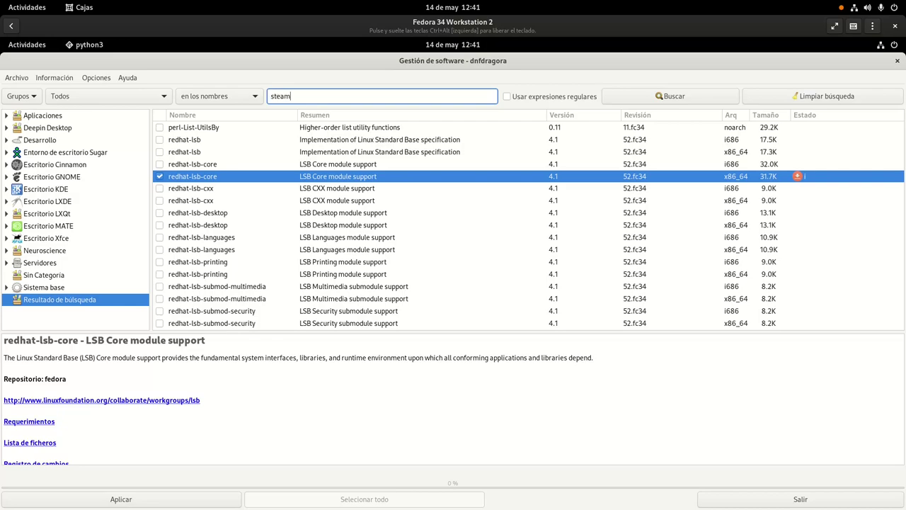
{"action": "key", "text": "Return"}
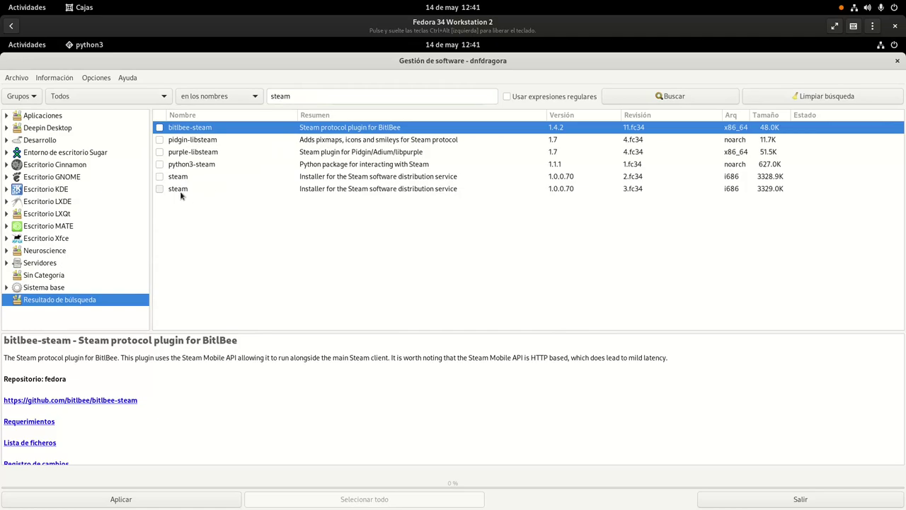
{"action": "left_click", "coordinate": [233, 190]}
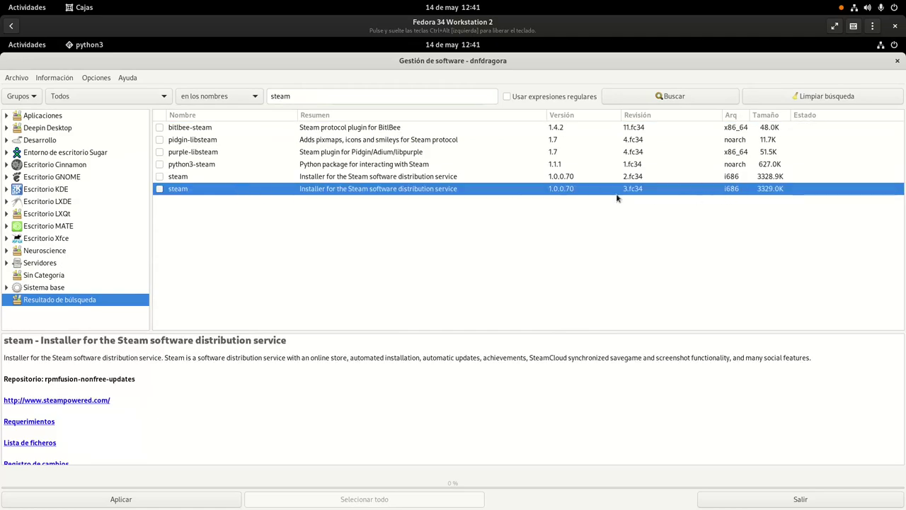
{"action": "left_click", "coordinate": [160, 189]}
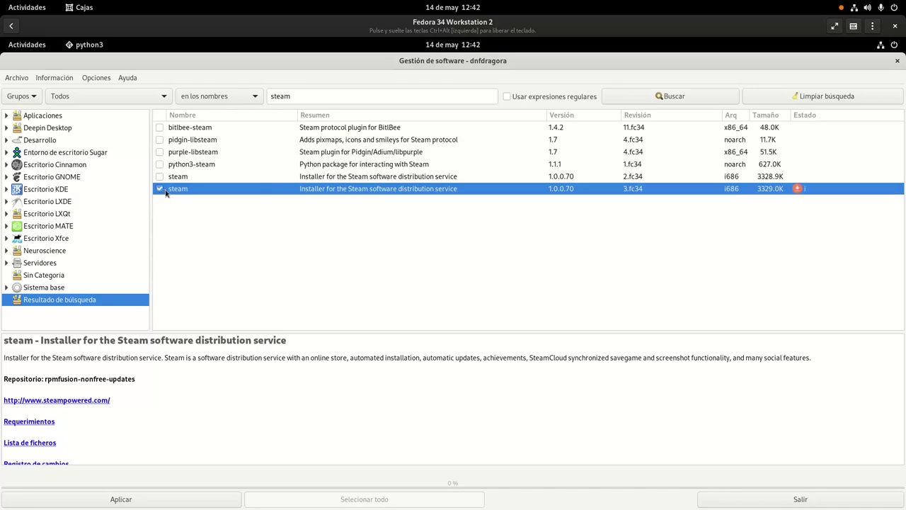
Search for mangohud and mark both the i686 and x86_64 mangohud 0.6.1 packages.
{"action": "left_click", "coordinate": [308, 96]}
{"action": "double_click", "coordinate": [307, 96]}
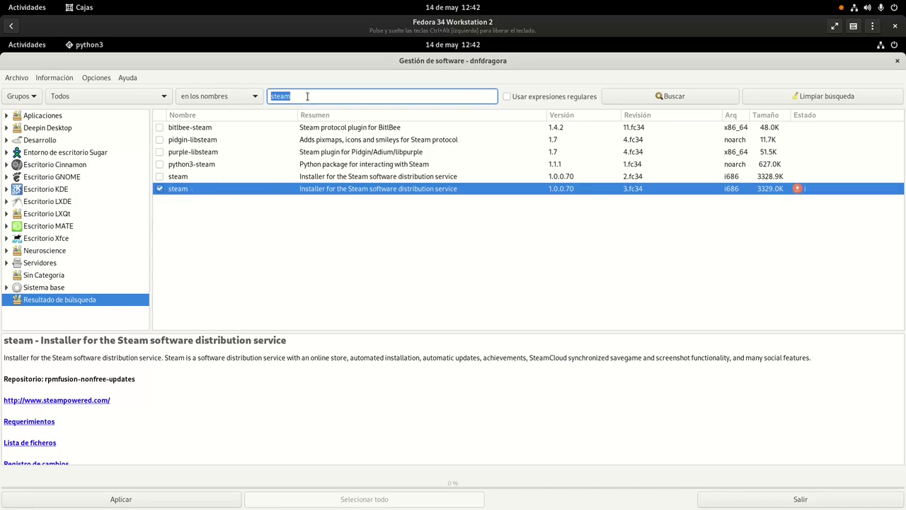
{"action": "type", "text": "manh"}
{"action": "key", "text": "BackSpace"}
{"action": "type", "text": "godhud"}
{"action": "key", "text": "BackSpace"}
{"action": "key", "text": "BackSpace"}
{"action": "key", "text": "BackSpace"}
{"action": "key", "text": "BackSpace"}
{"action": "type", "text": "hud"}
{"action": "key", "text": "Return"}
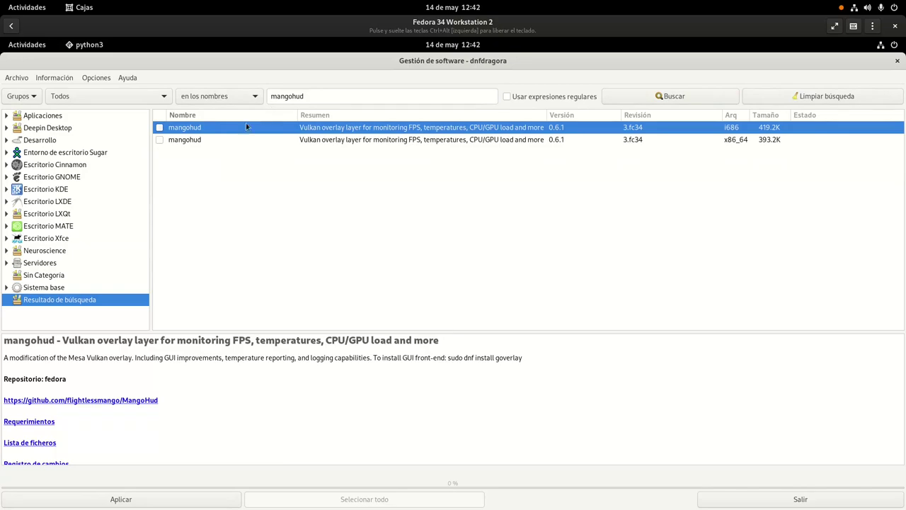
{"action": "left_click", "coordinate": [159, 128]}
{"action": "left_click", "coordinate": [160, 140]}
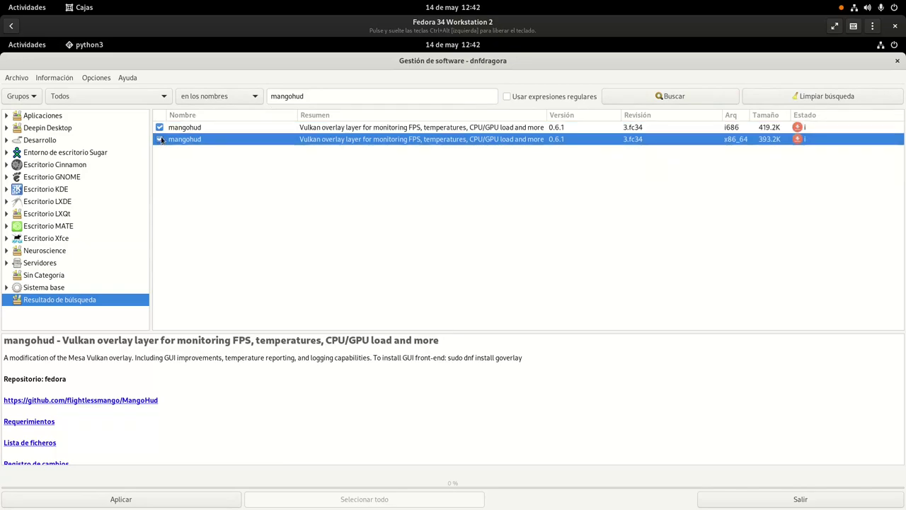
{"action": "left_click", "coordinate": [714, 131]}
{"action": "left_click", "coordinate": [703, 140]}
Apply the pending installations and accept the 514 M transaction with all its dependencies.
{"action": "left_click", "coordinate": [149, 500]}
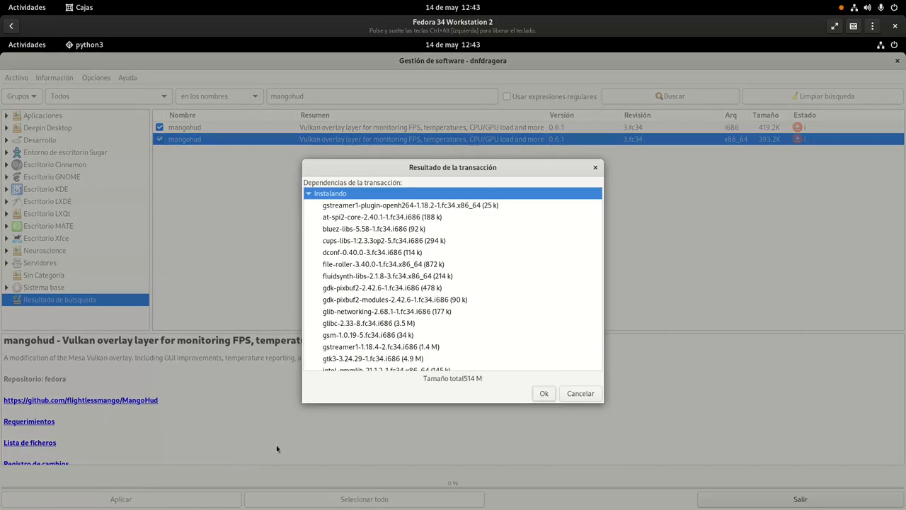
{"action": "scroll", "coordinate": [432, 316], "scroll_direction": "down", "scroll_amount": 15}
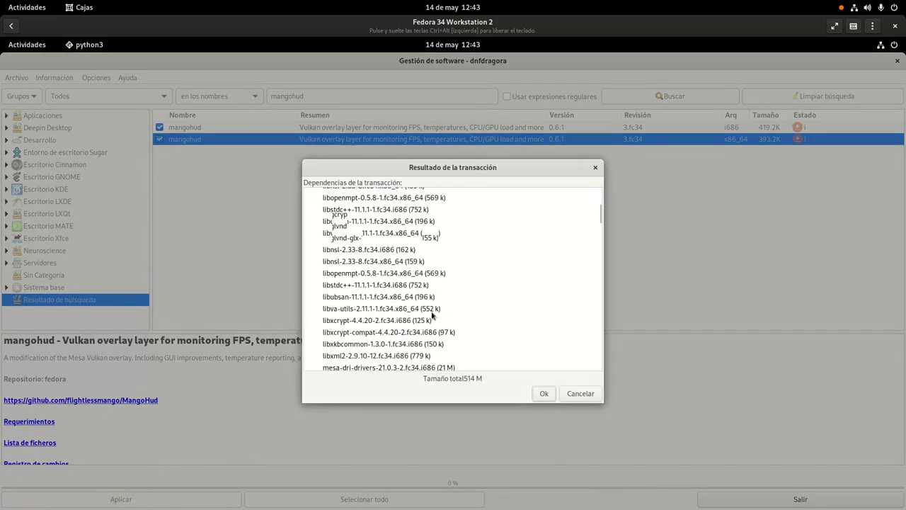
{"action": "scroll", "coordinate": [432, 316], "scroll_direction": "down", "scroll_amount": 20}
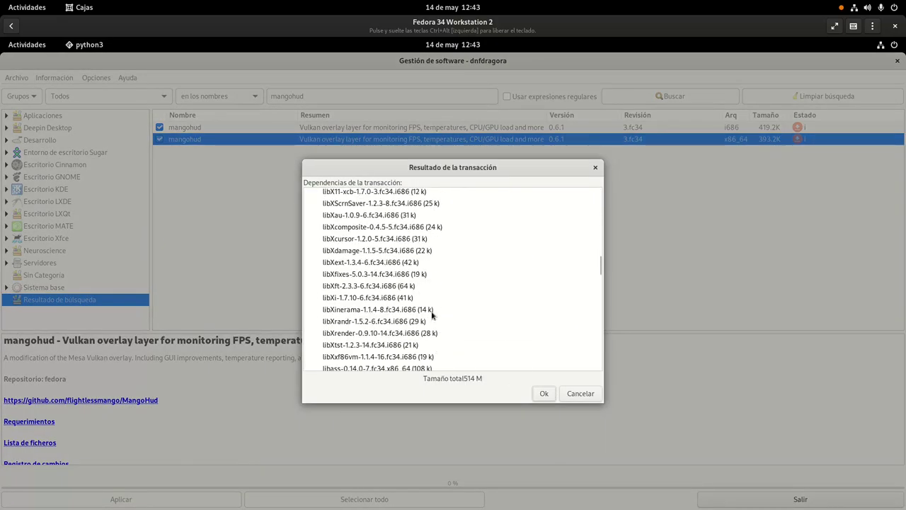
{"action": "scroll", "coordinate": [431, 316], "scroll_direction": "down", "scroll_amount": 20}
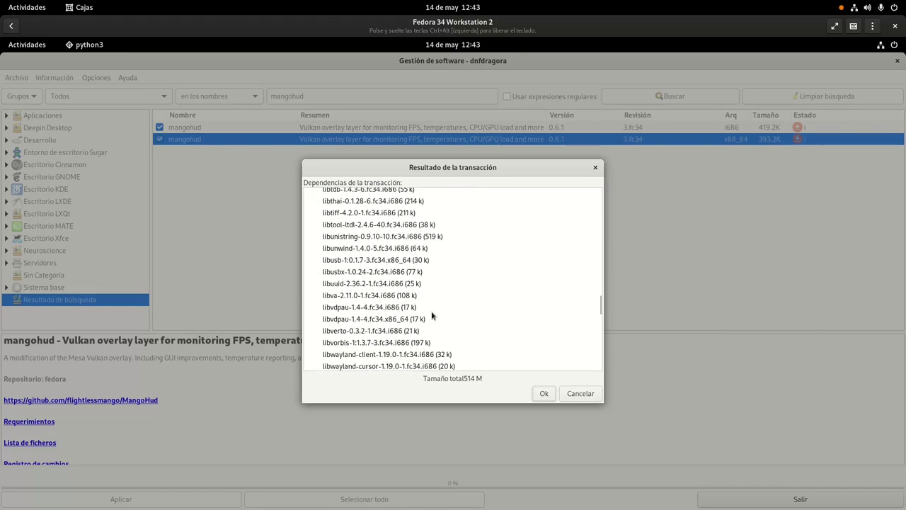
{"action": "scroll", "coordinate": [431, 316], "scroll_direction": "down", "scroll_amount": 20}
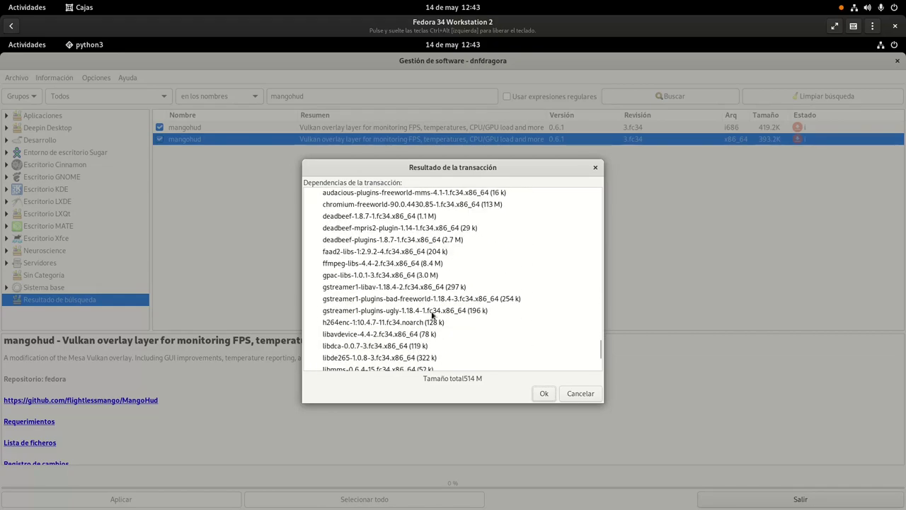
{"action": "scroll", "coordinate": [432, 316], "scroll_direction": "down", "scroll_amount": 5}
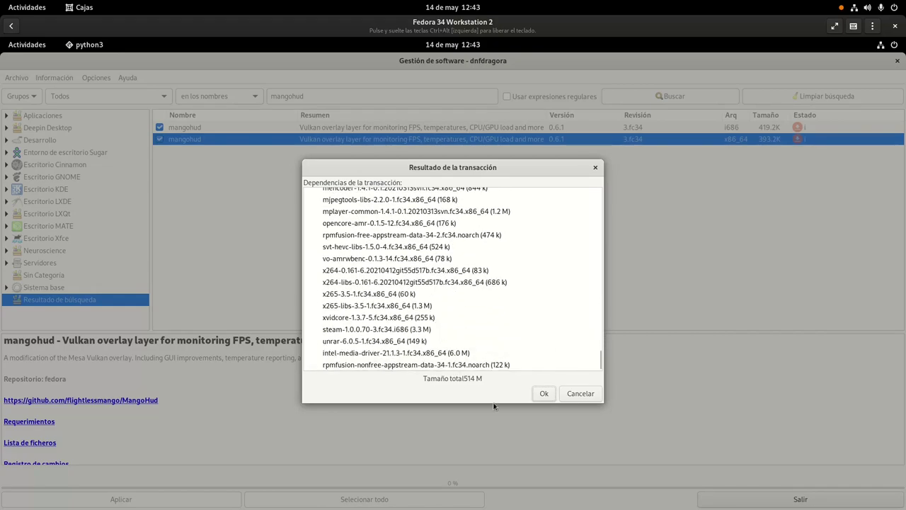
{"action": "left_click", "coordinate": [536, 396]}
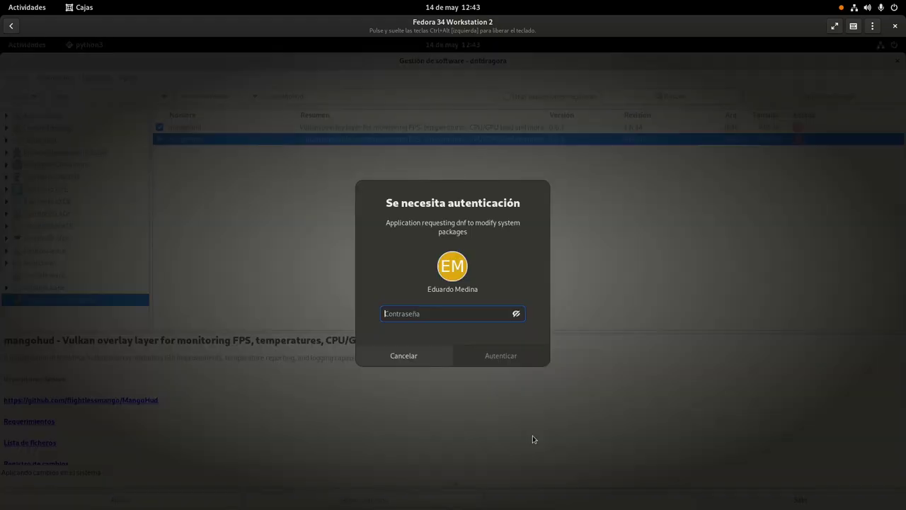
Enter the user's password to authorise the package changes and start the download.
{"action": "type", "text": "*****"}
{"action": "key", "text": "Return"}
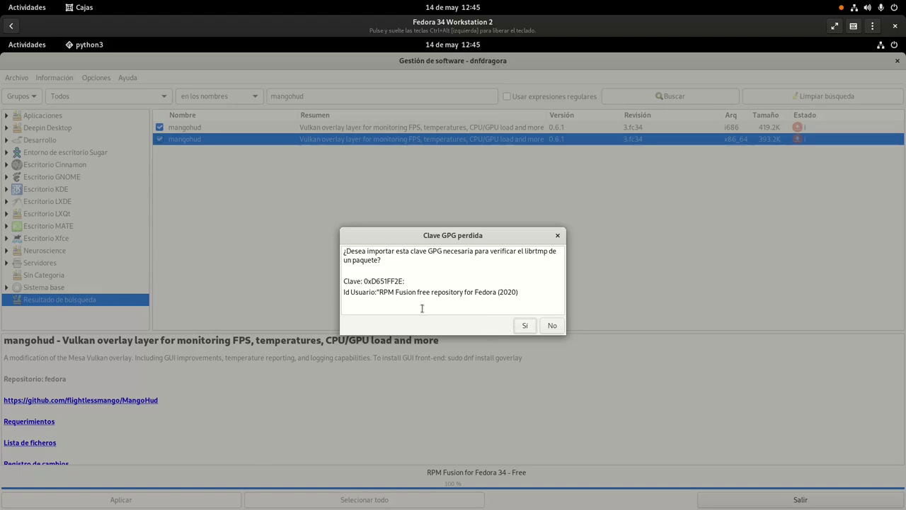
Import the RPM Fusion free and nonfree GPG signing keys so the installation completes.
{"action": "left_click", "coordinate": [523, 327]}
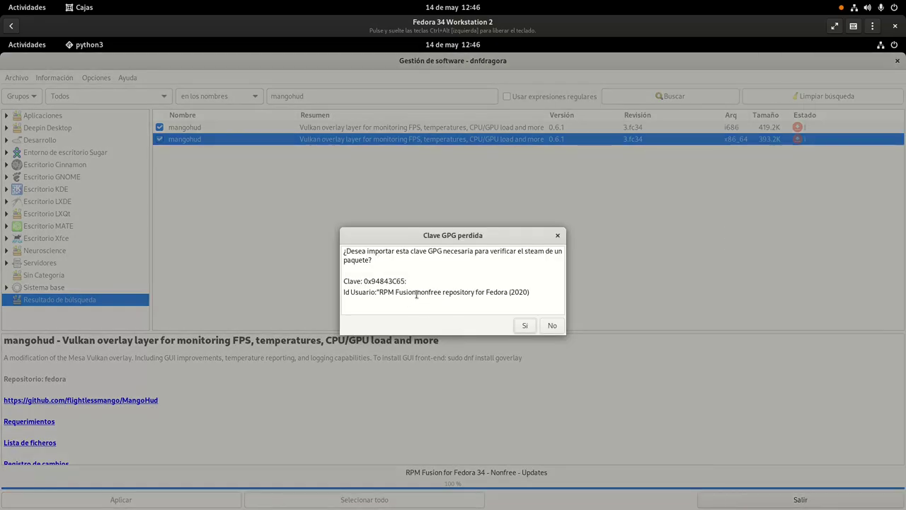
{"action": "left_click", "coordinate": [520, 328]}
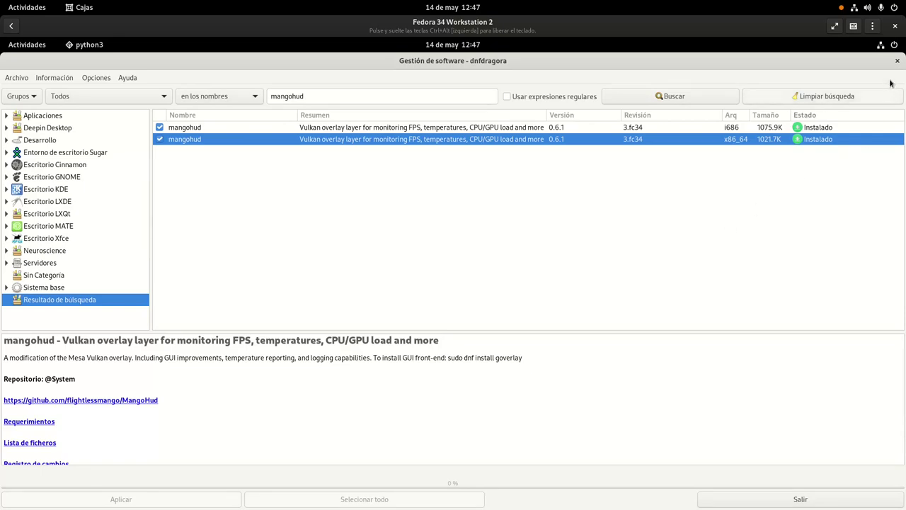
Close the package manager and browse the installed applications to find Audacious.
{"action": "left_click", "coordinate": [897, 63]}
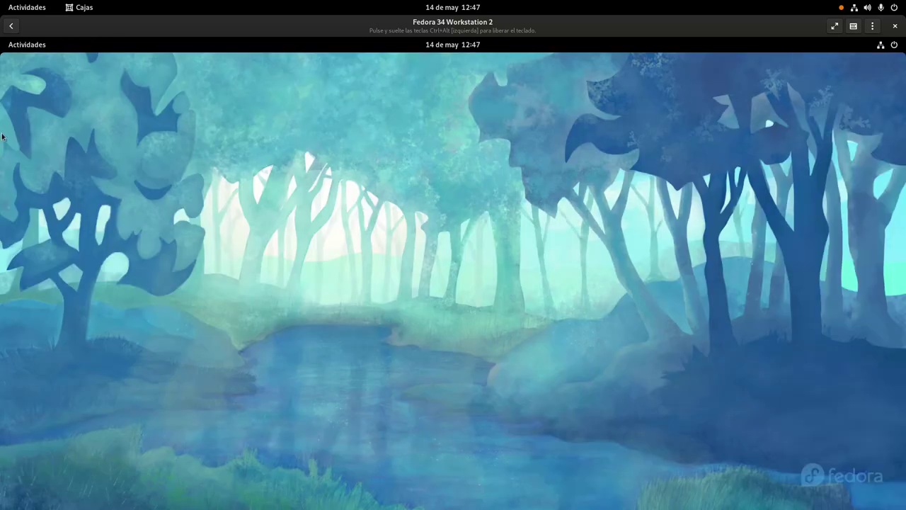
{"action": "left_click", "coordinate": [26, 50]}
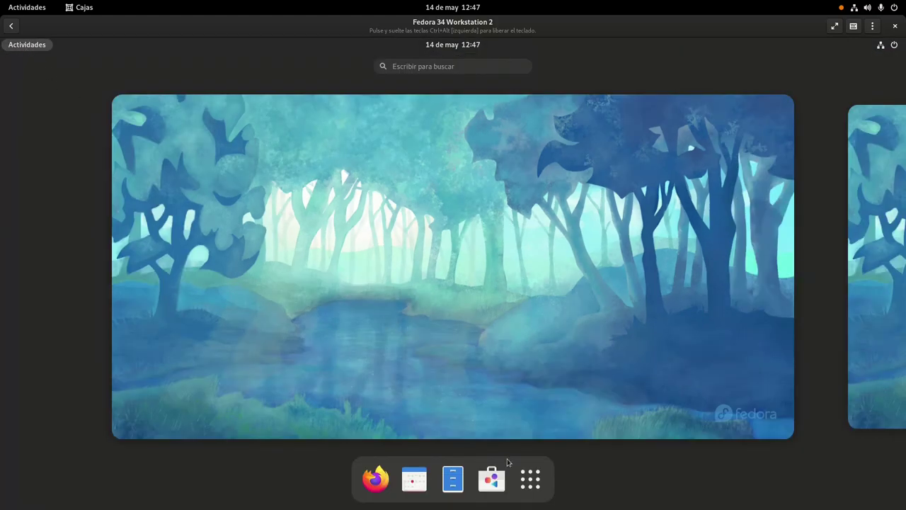
{"action": "left_click", "coordinate": [521, 475]}
{"action": "scroll", "coordinate": [285, 299], "scroll_direction": "down", "scroll_amount": 1}
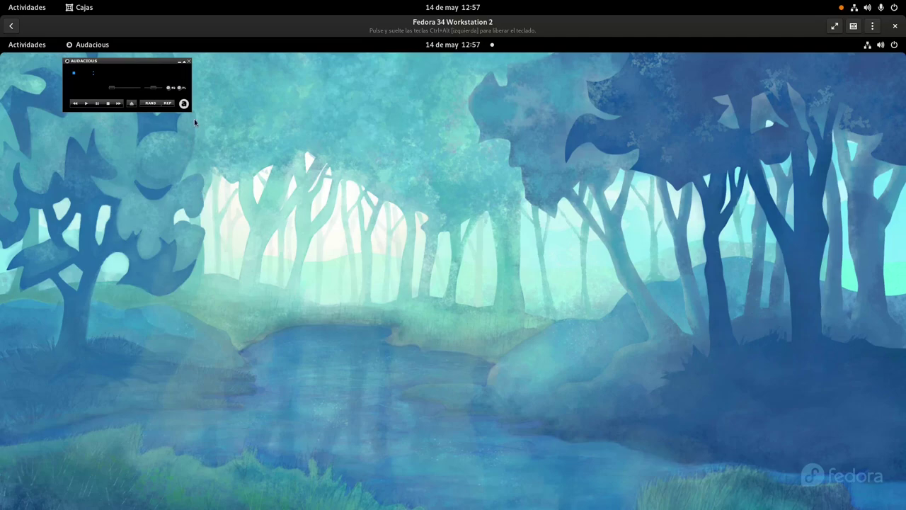
Restart Audacious in GTK mode ('Reiniciar en modo GTK') from its Ajustes.
{"action": "right_click", "coordinate": [182, 102]}
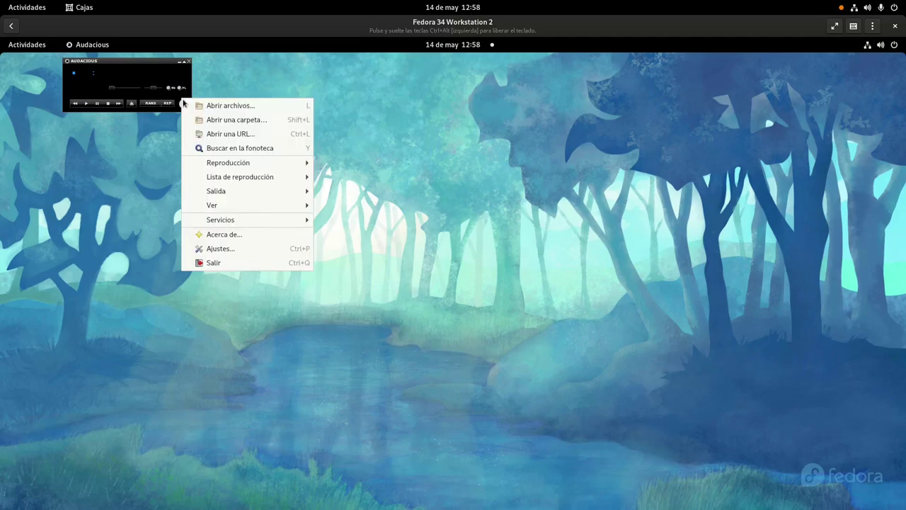
{"action": "left_click", "coordinate": [240, 254]}
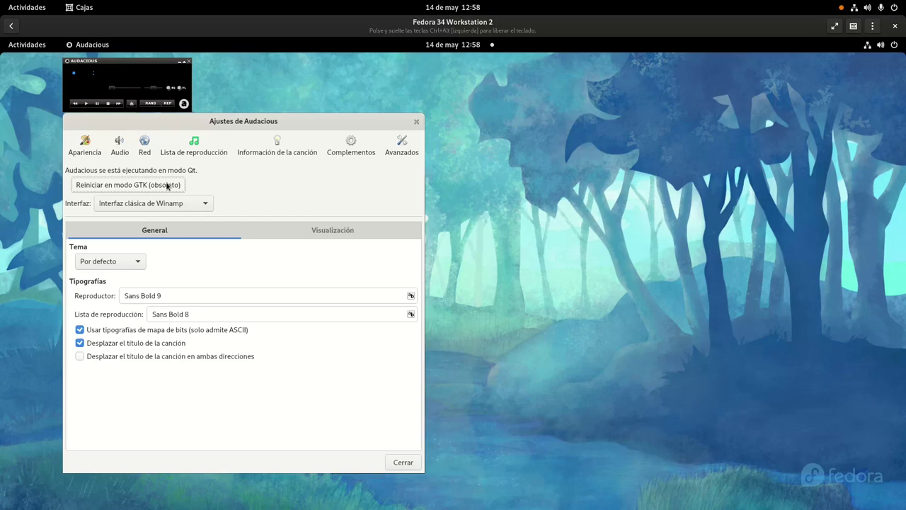
{"action": "left_click", "coordinate": [166, 185]}
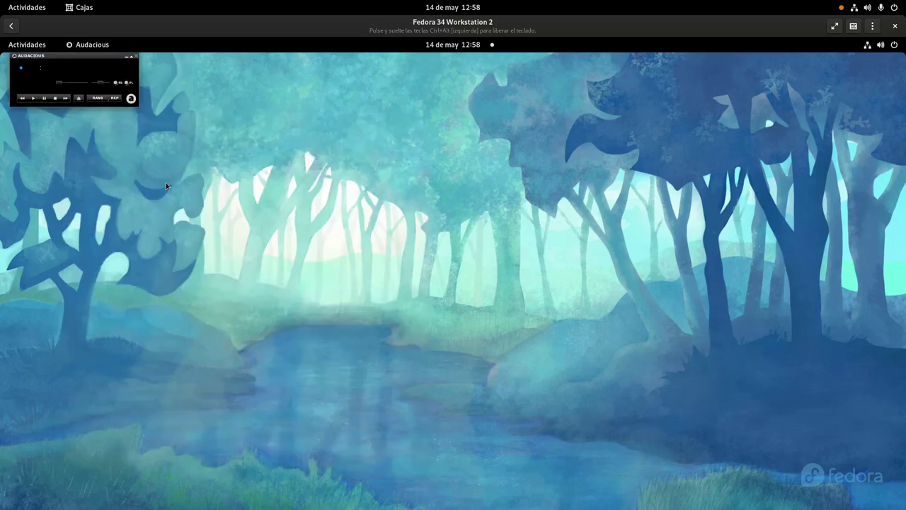
{"action": "left_click_drag", "start_coordinate": [151, 117], "coordinate": [245, 183]}
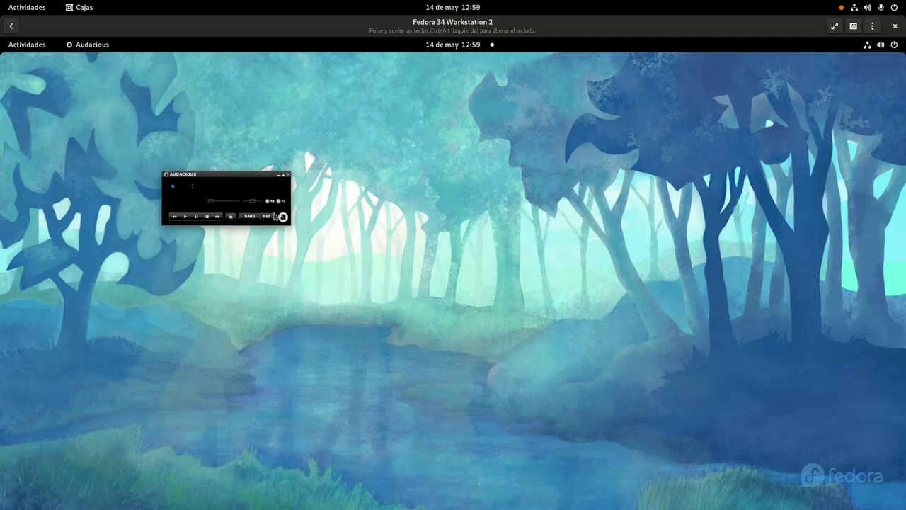
Set Audacious's Interfaz to 'Interfaz GTK', then close the settings and the player.
{"action": "left_click", "coordinate": [283, 217]}
{"action": "left_click", "coordinate": [320, 341]}
{"action": "left_click", "coordinate": [426, 177]}
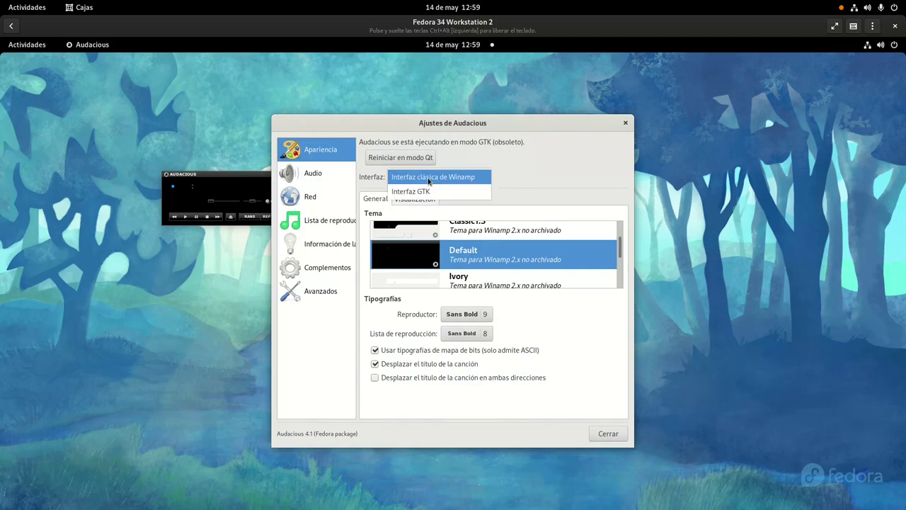
{"action": "left_click", "coordinate": [427, 189]}
{"action": "left_click", "coordinate": [602, 433]}
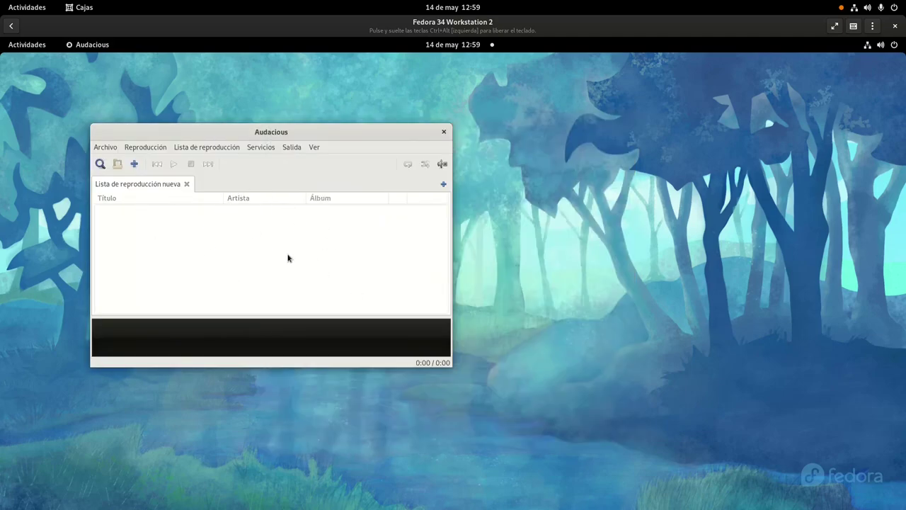
{"action": "left_click", "coordinate": [444, 132]}
Launch Firefox and show the Plugins list in Complementos y temas.
{"action": "mouse_move", "coordinate": [3, 42]}
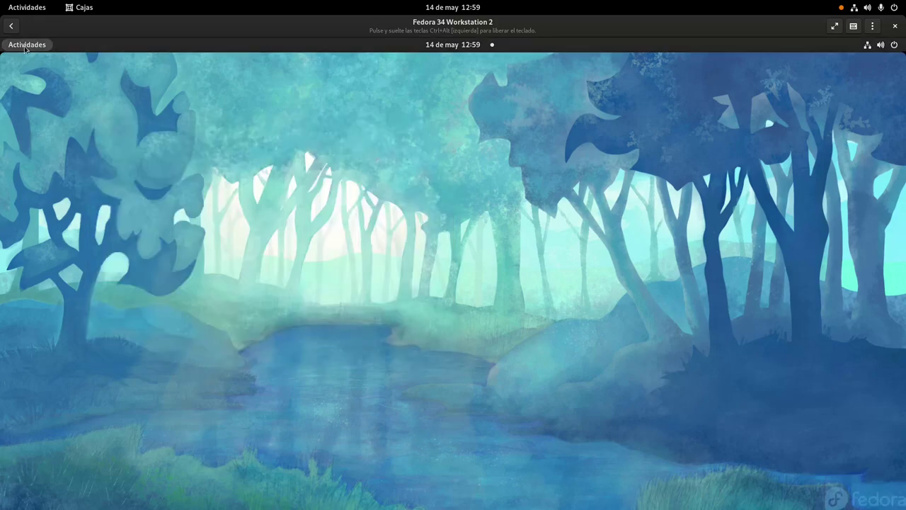
{"action": "left_click", "coordinate": [375, 478]}
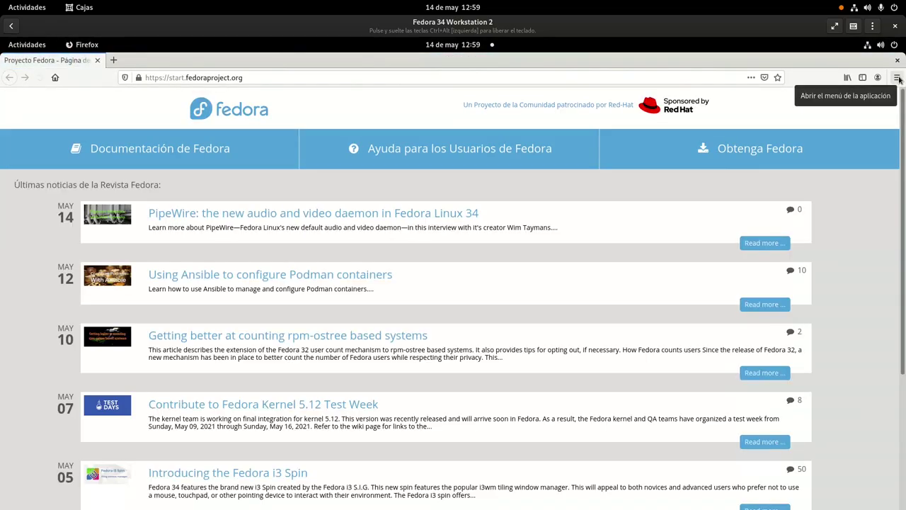
{"action": "left_click", "coordinate": [898, 78]}
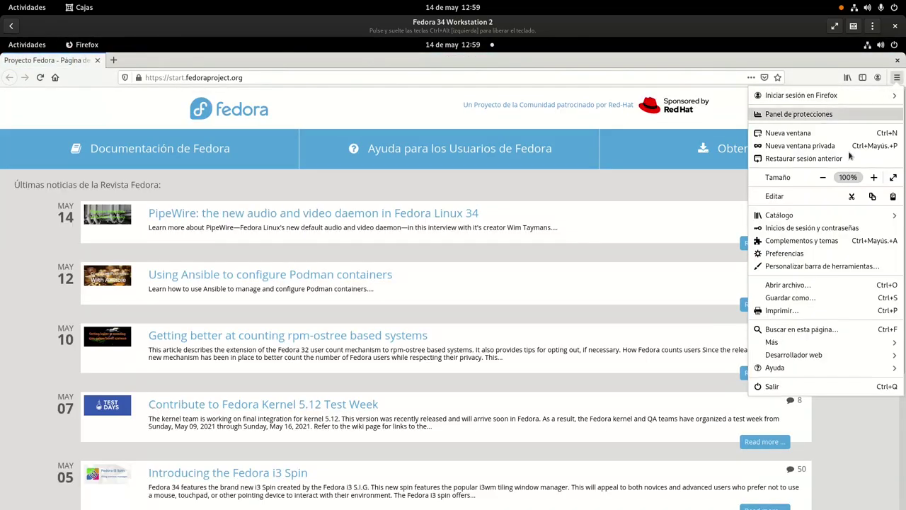
{"action": "left_click", "coordinate": [802, 241]}
{"action": "left_click", "coordinate": [41, 204]}
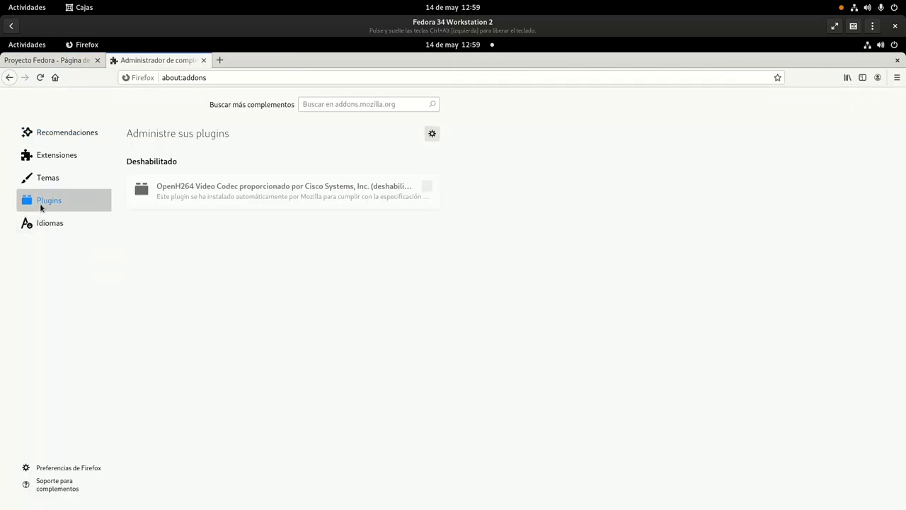
Set the OpenH264 Video Codec plugin to 'Activar siempre' and verify the choice.
{"action": "left_click", "coordinate": [424, 188]}
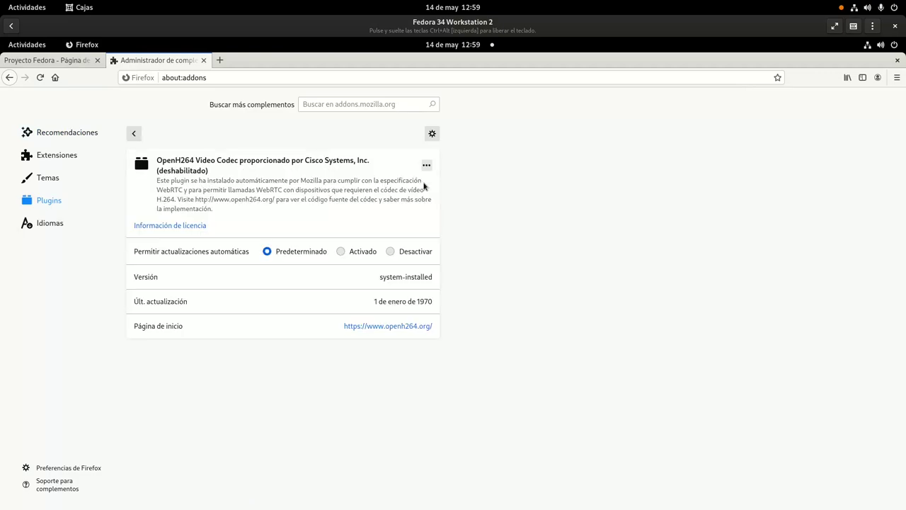
{"action": "left_click", "coordinate": [426, 165]}
{"action": "left_click", "coordinate": [471, 193]}
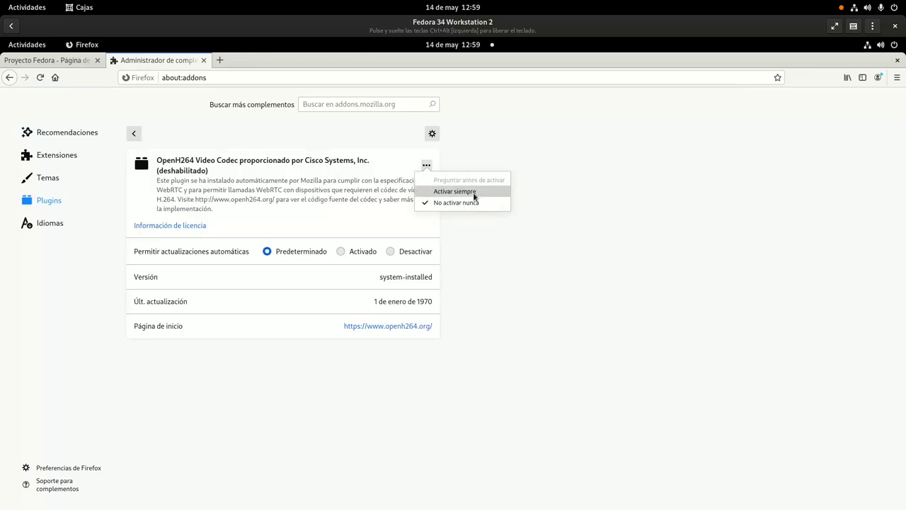
{"action": "left_click", "coordinate": [429, 162]}
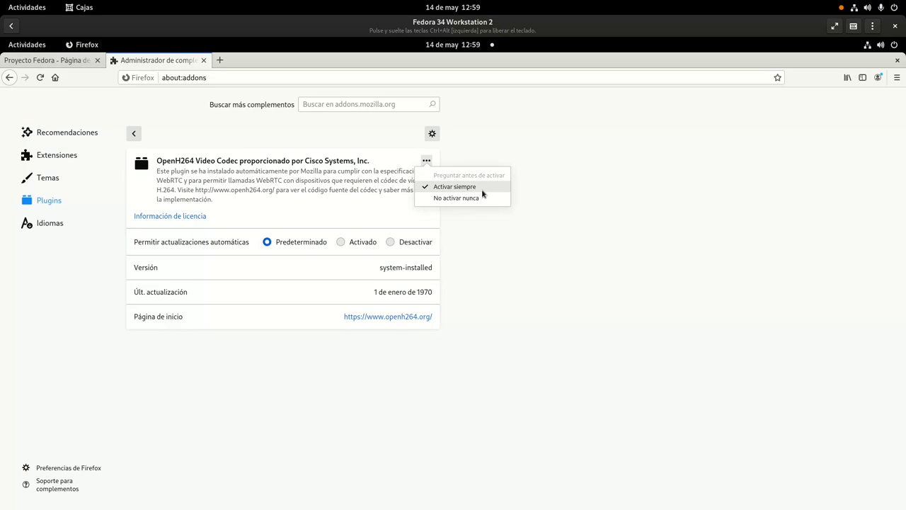
{"action": "left_click", "coordinate": [622, 187]}
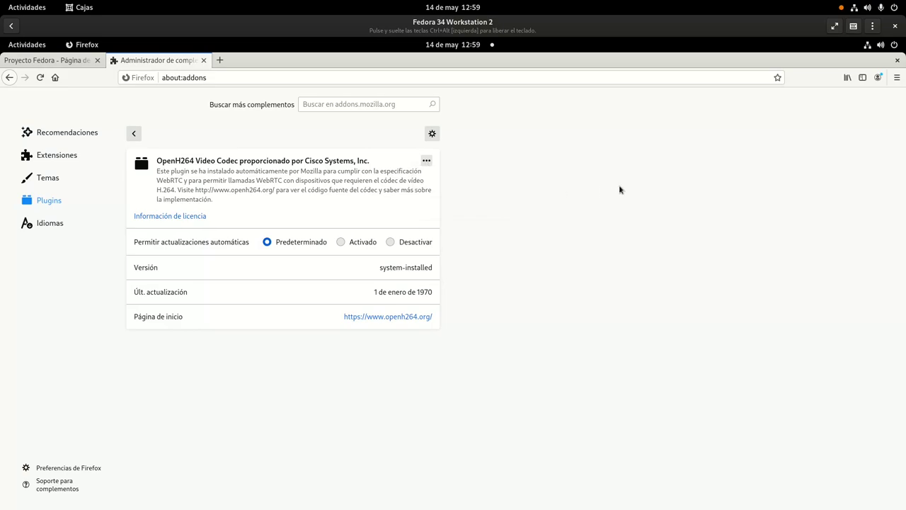
{"action": "left_click", "coordinate": [425, 161]}
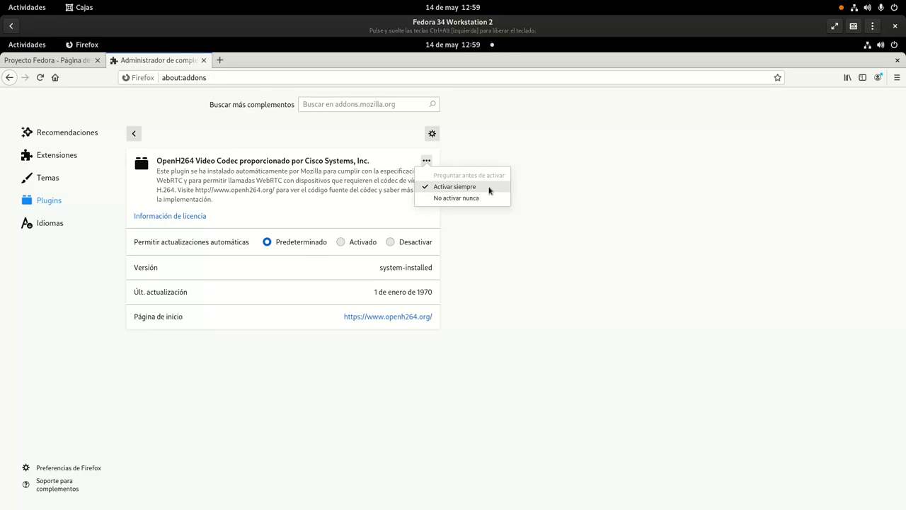
{"action": "left_click", "coordinate": [605, 190]}
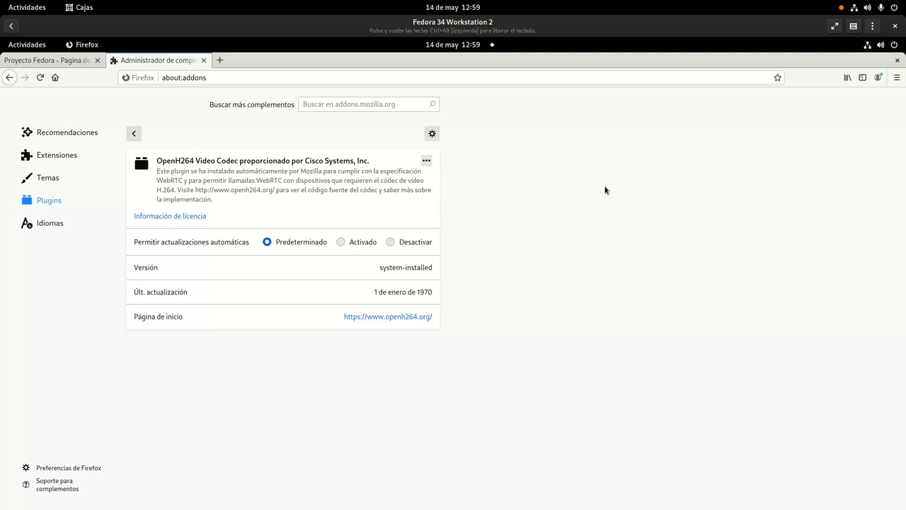
Quit Firefox, confirming 'Cerrar pestañas' and turning off the multiple-tabs warning.
{"action": "left_click", "coordinate": [897, 60]}
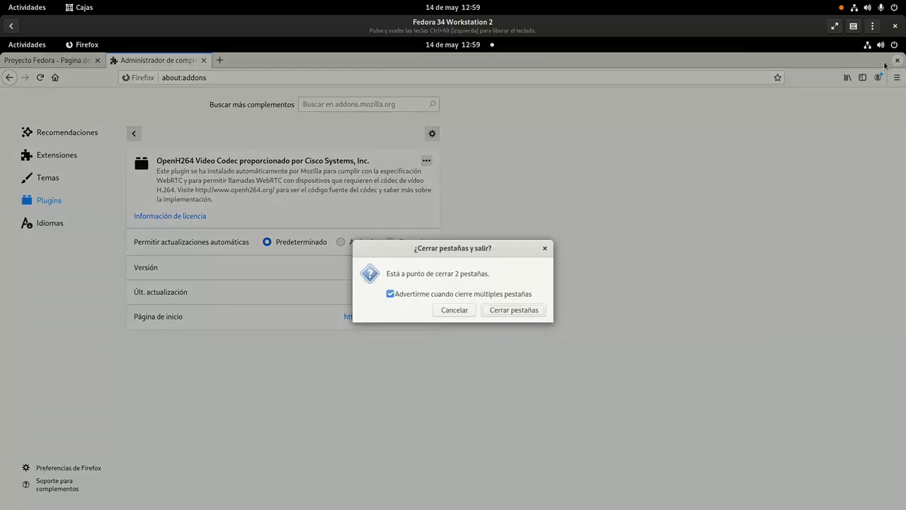
{"action": "left_click", "coordinate": [474, 293]}
{"action": "left_click", "coordinate": [496, 310]}
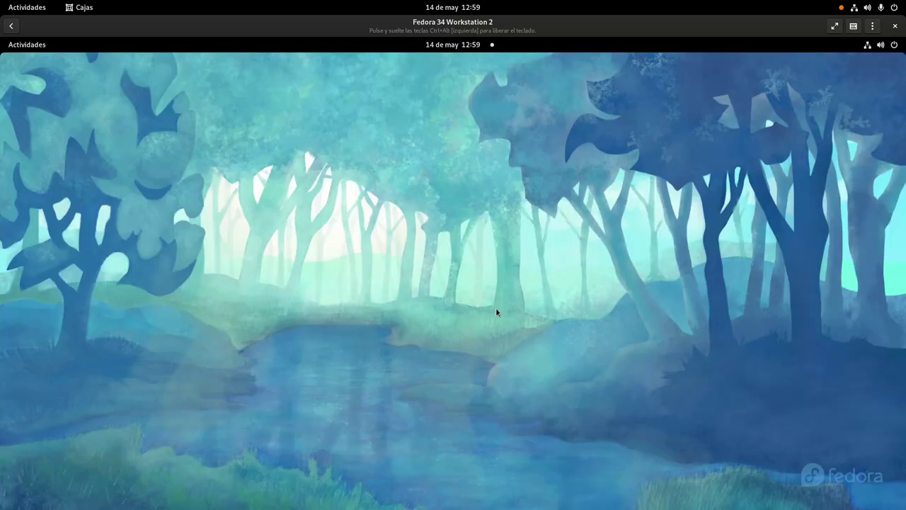